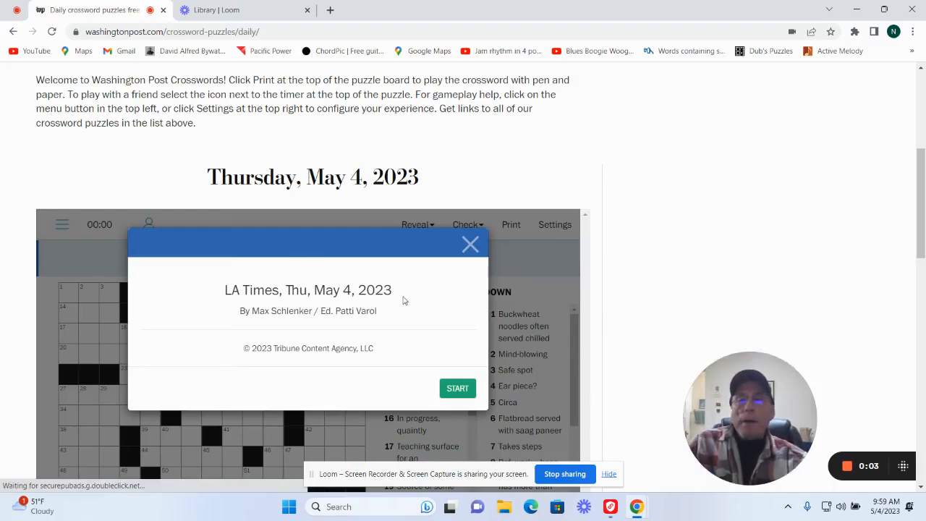
pyautogui.scroll(-2, 705, 268)
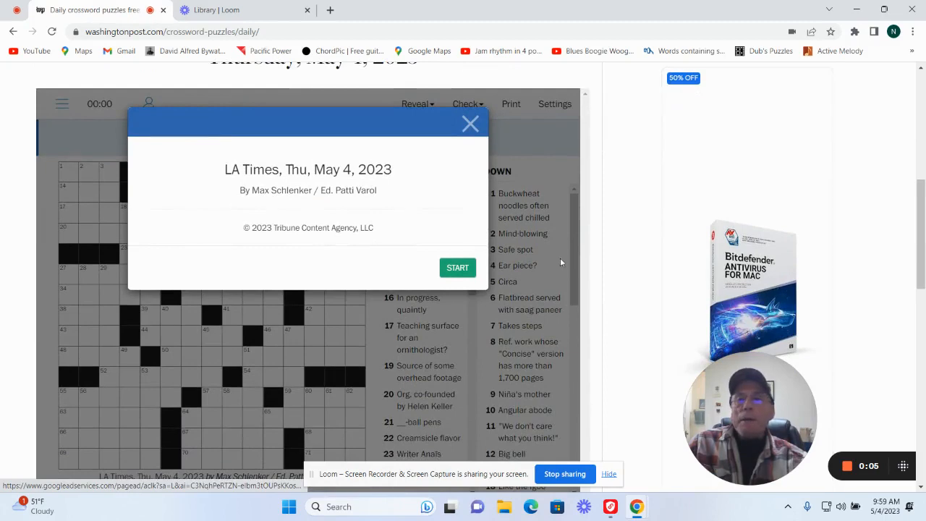
# Step: Start the LA Times May 4, 2023 puzzle from its intro dialog
pyautogui.click(458, 268)
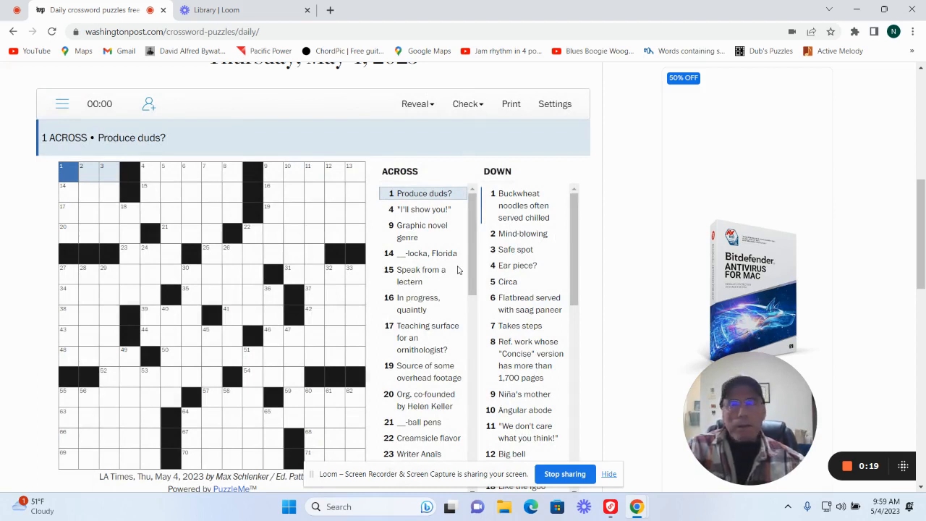
# Step: Step through 1 Down, 4 and 9 Across, then fill OPA, ORATE and AFOOT at 14, 15, 16 Across
pyautogui.press('space')
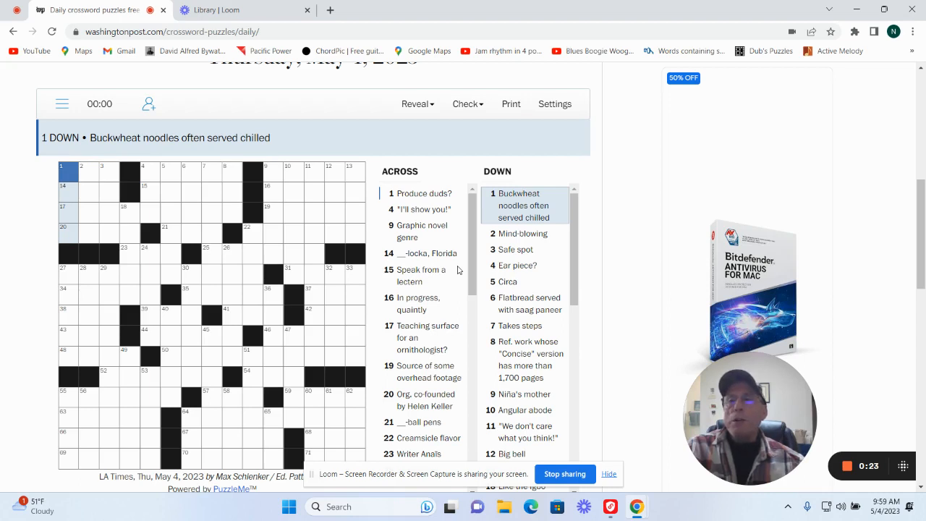
pyautogui.press('space')
pyautogui.press('Tab')
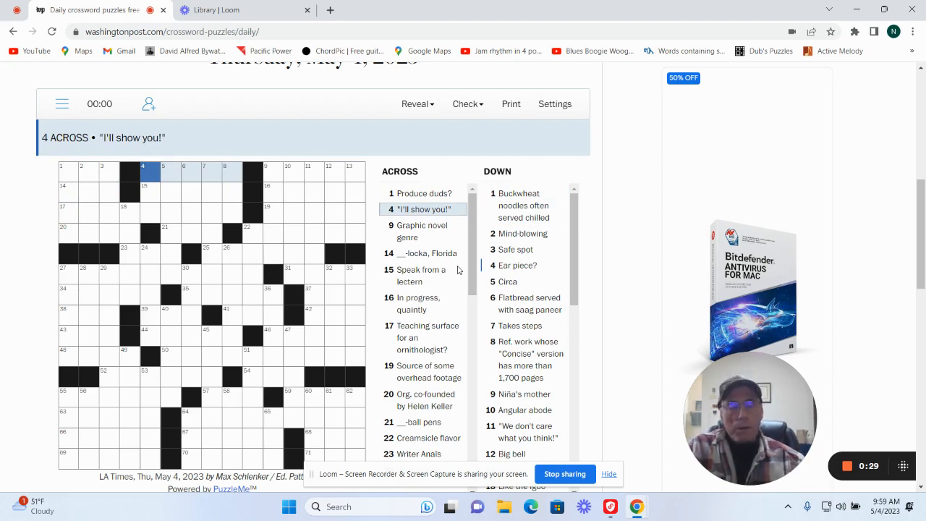
pyautogui.press('Tab')
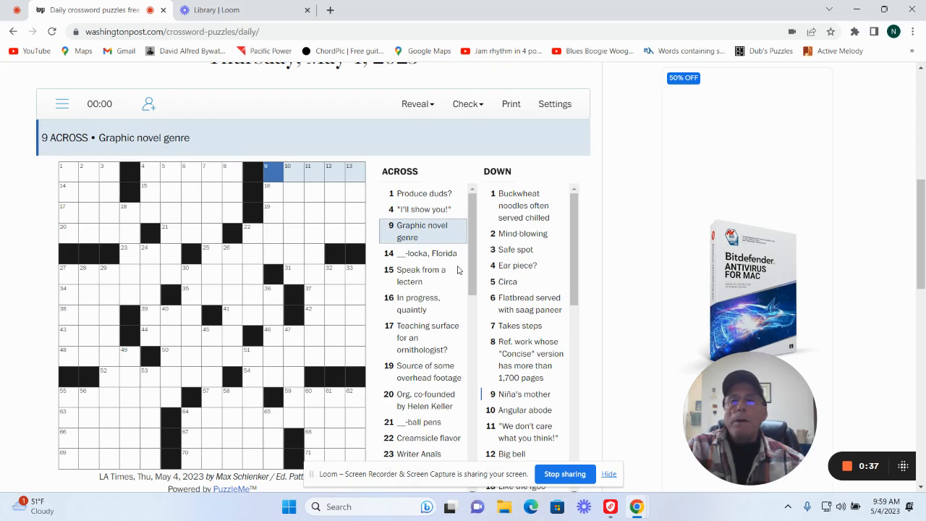
pyautogui.press('Tab')
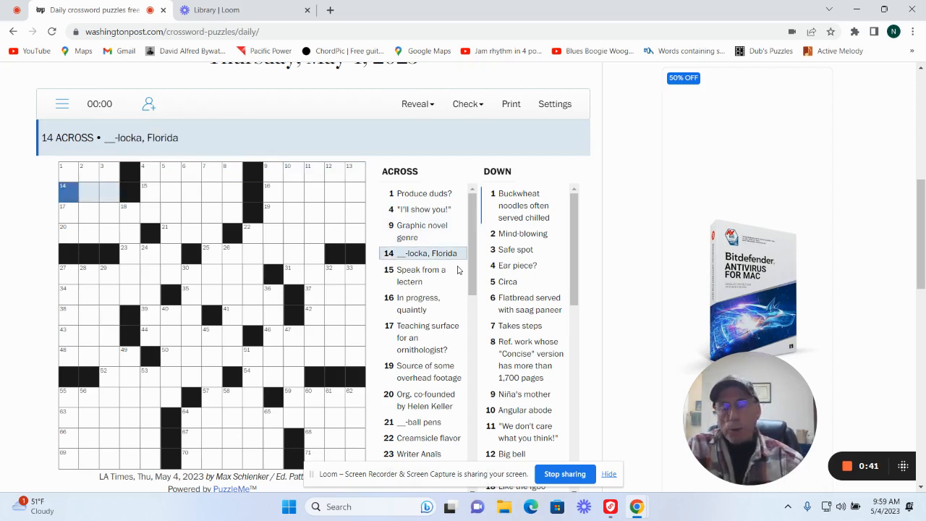
pyautogui.write('OPA')
pyautogui.click(458, 270)
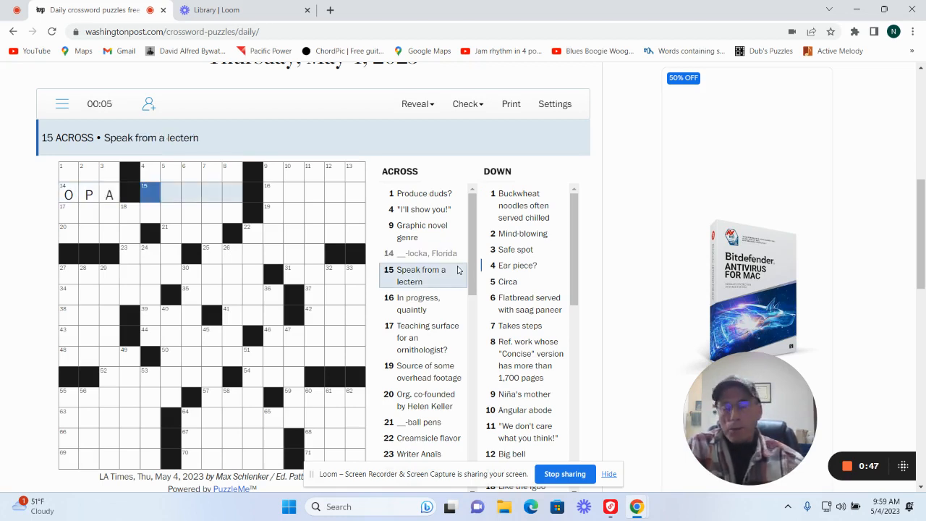
pyautogui.write('ORATE')
pyautogui.press('Tab')
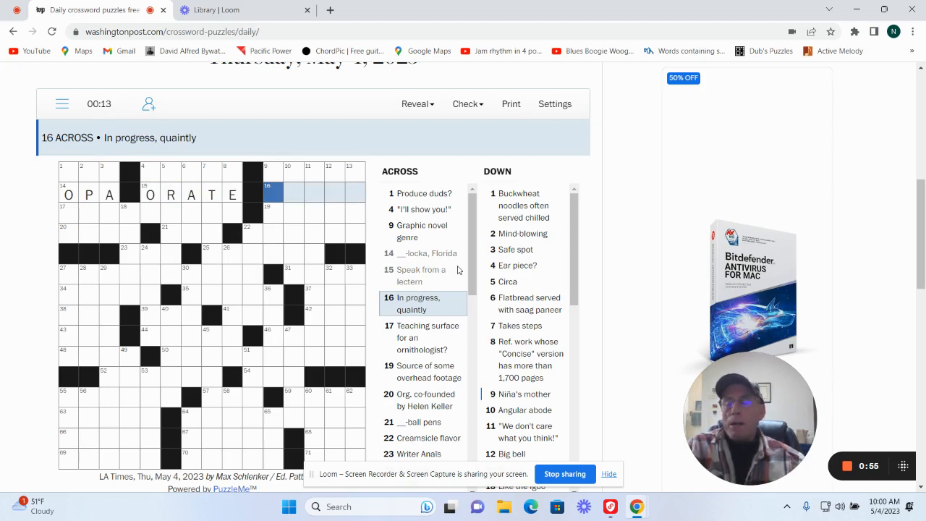
pyautogui.write('AFO')
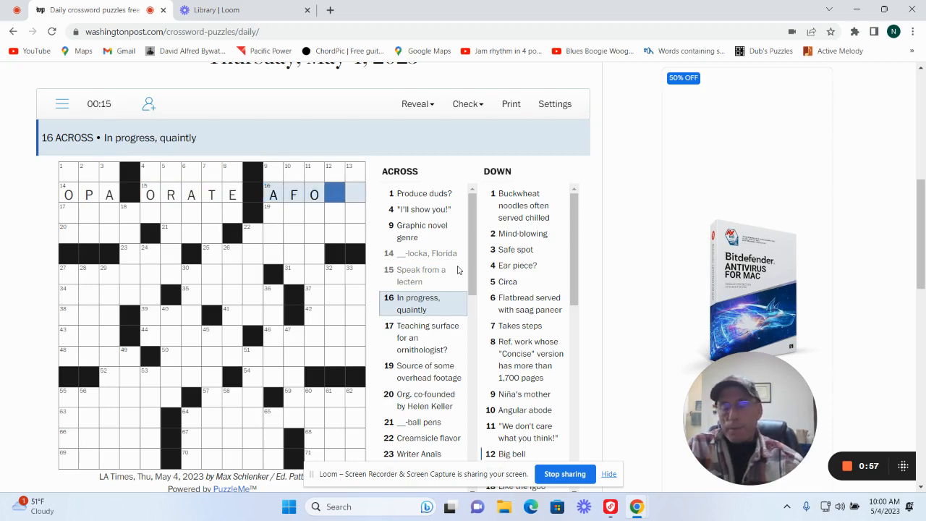
pyautogui.write('O')
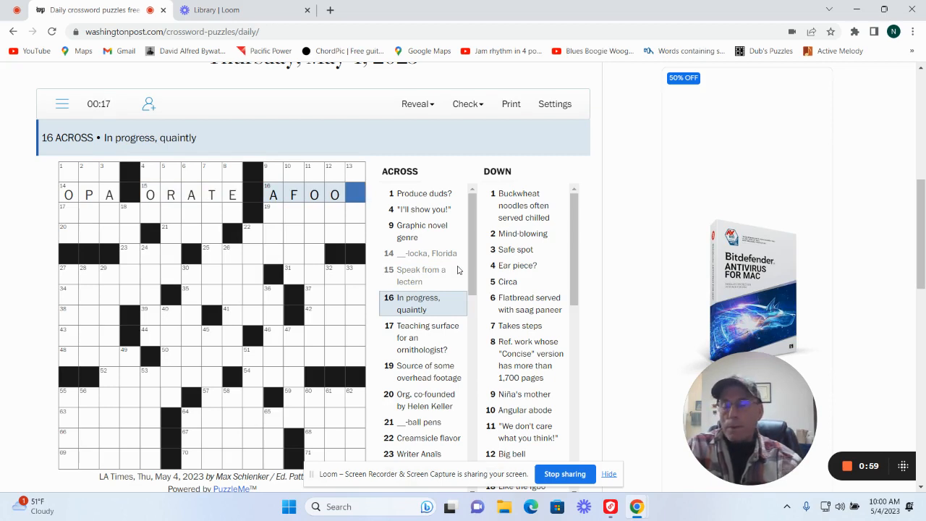
pyautogui.write('T')
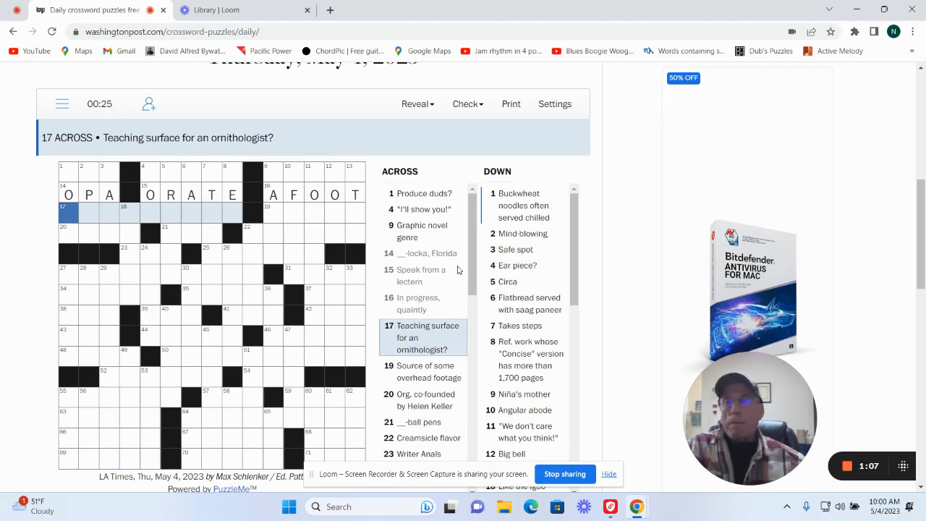
# Step: Switch to Down and enter EIC at 2 Down, then check 4 Across and 4 Down
pyautogui.press('Down')
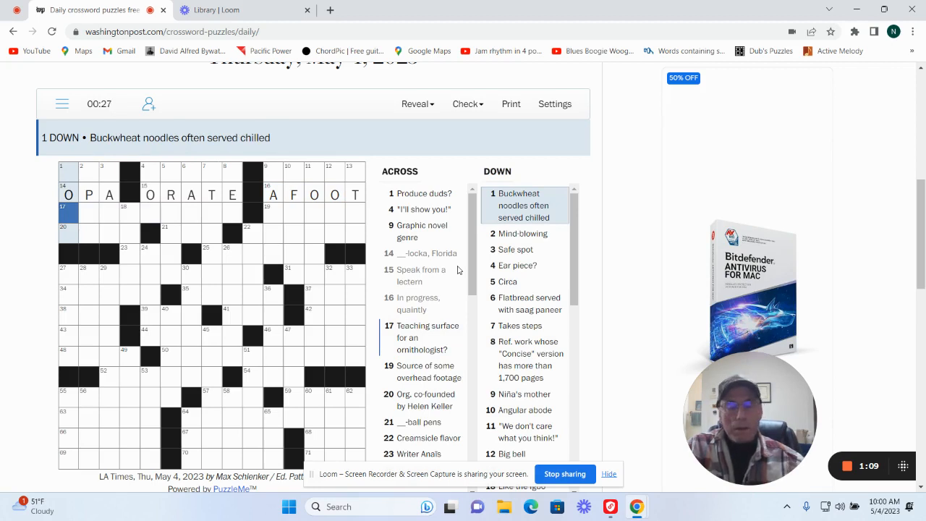
pyautogui.press('Right')
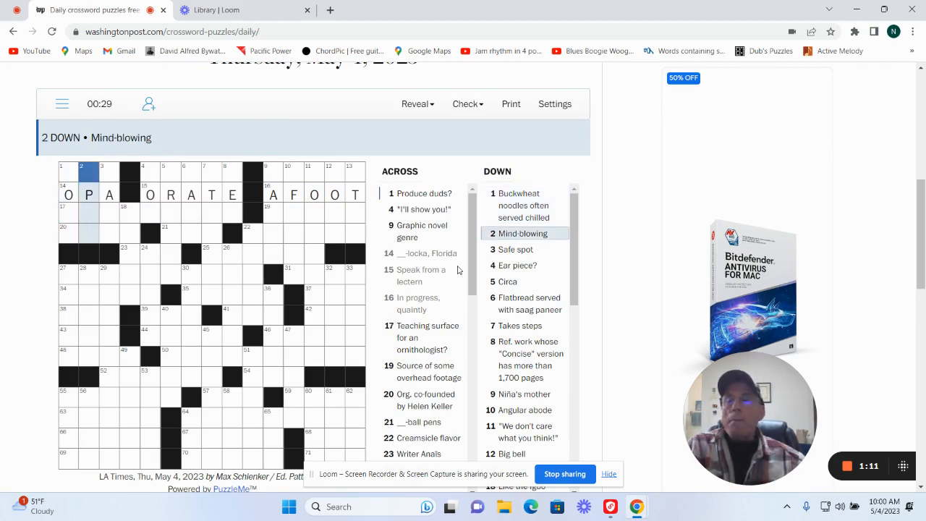
pyautogui.write('EP')
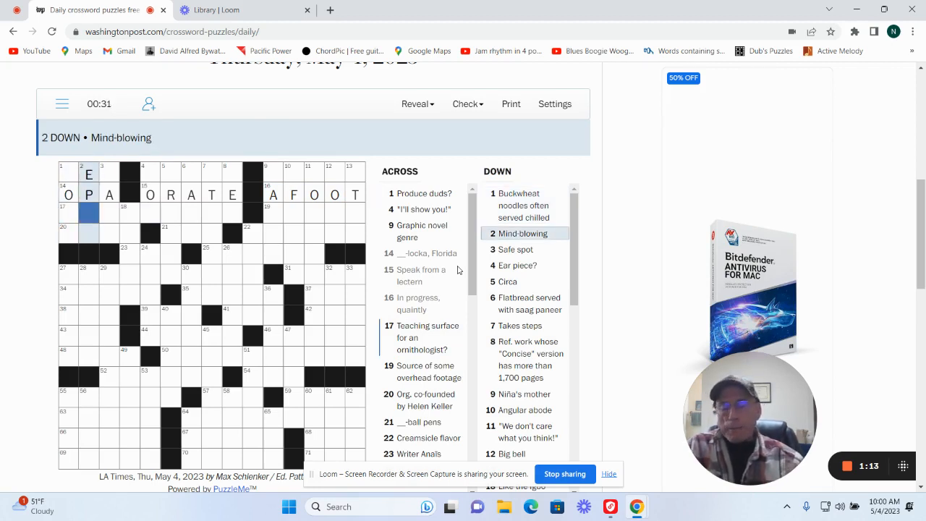
pyautogui.write('IC')
pyautogui.press('Tab')
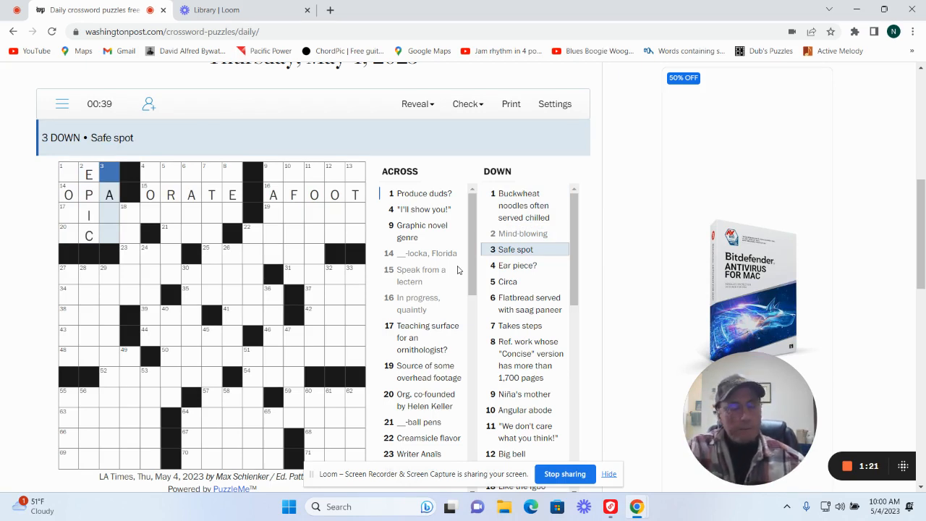
pyautogui.press('space')
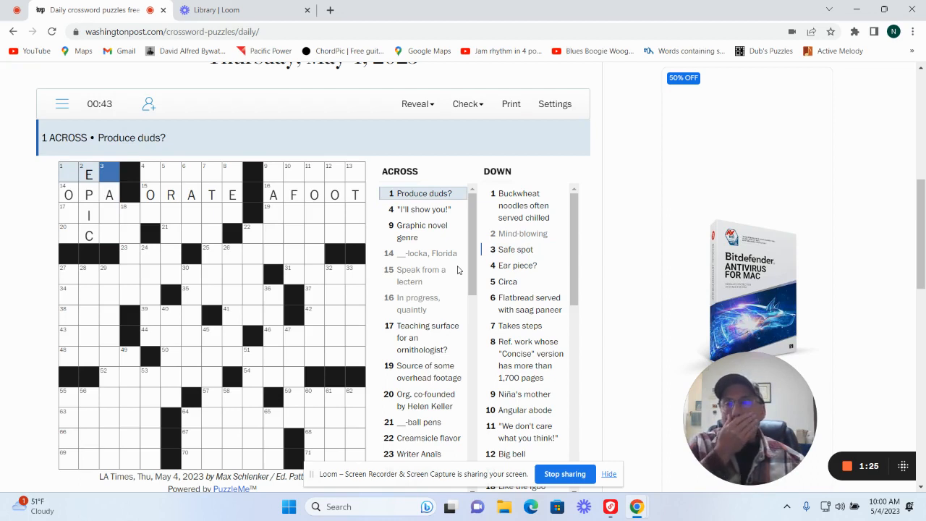
pyautogui.press('Tab')
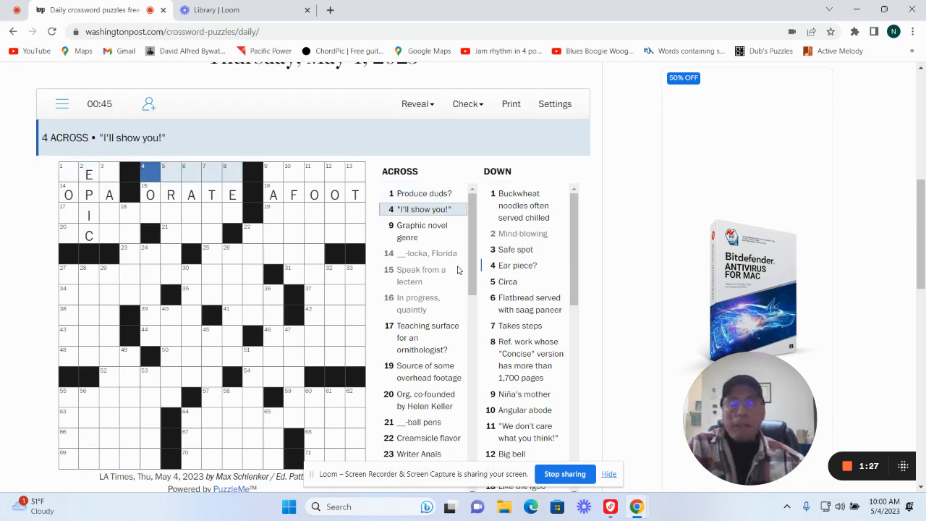
pyautogui.press('space')
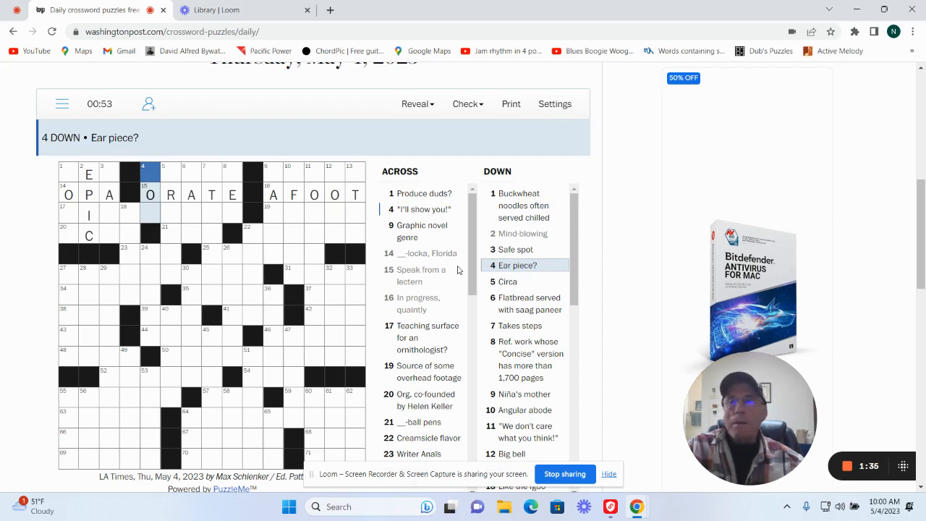
# Step: Fill AROUND, NAAN and OED at 5, 6 and 8 Down
pyautogui.press('Tab')
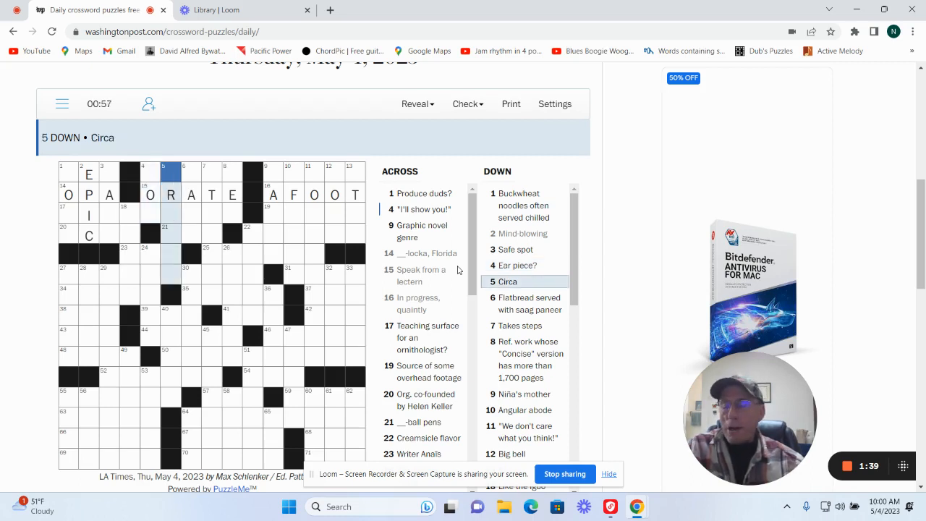
pyautogui.write('ARO')
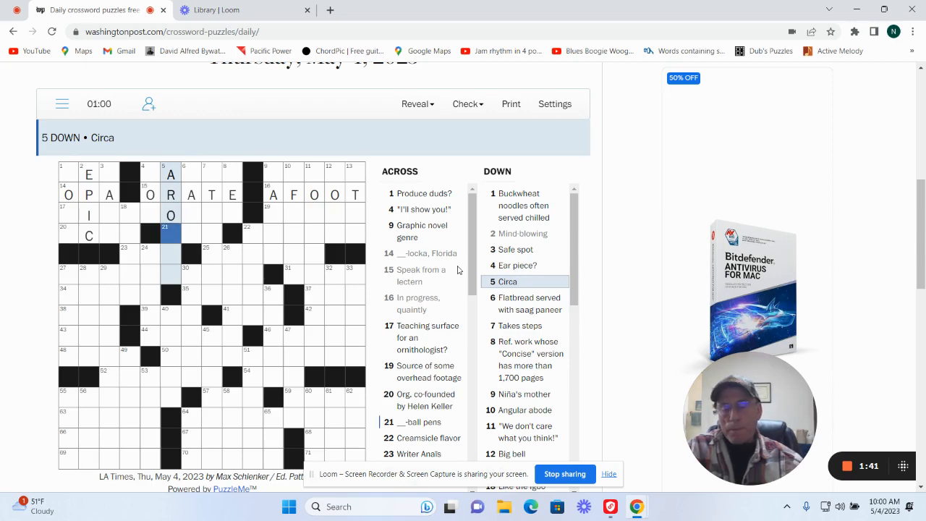
pyautogui.write('UND')
pyautogui.press('Tab')
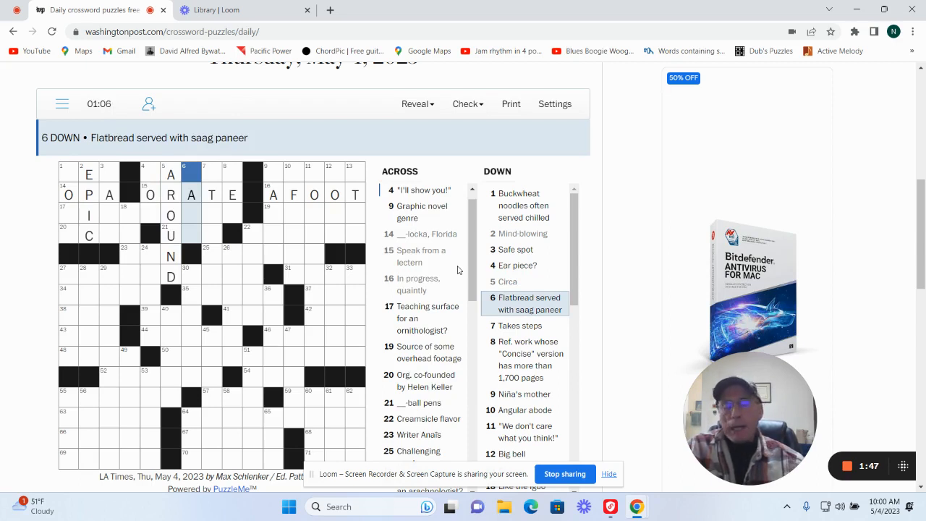
pyautogui.write('N')
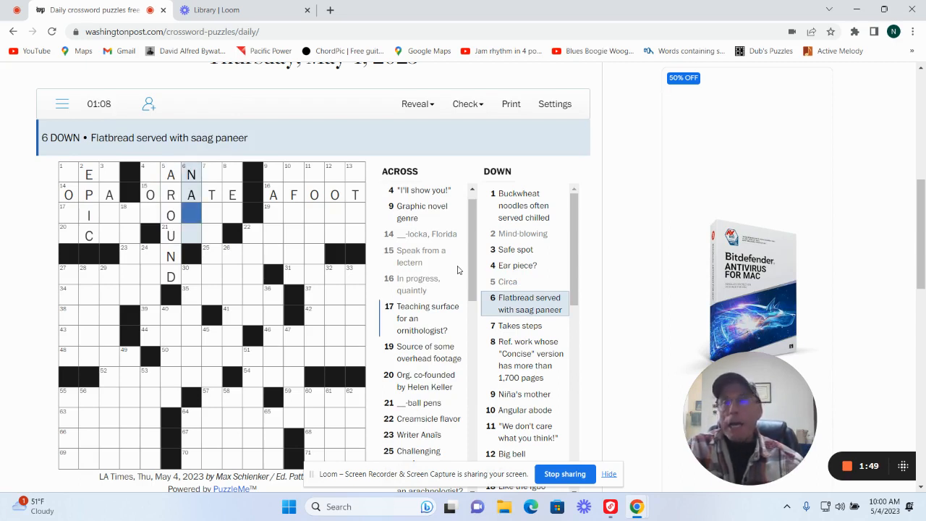
pyautogui.write('AAN')
pyautogui.press('Tab')
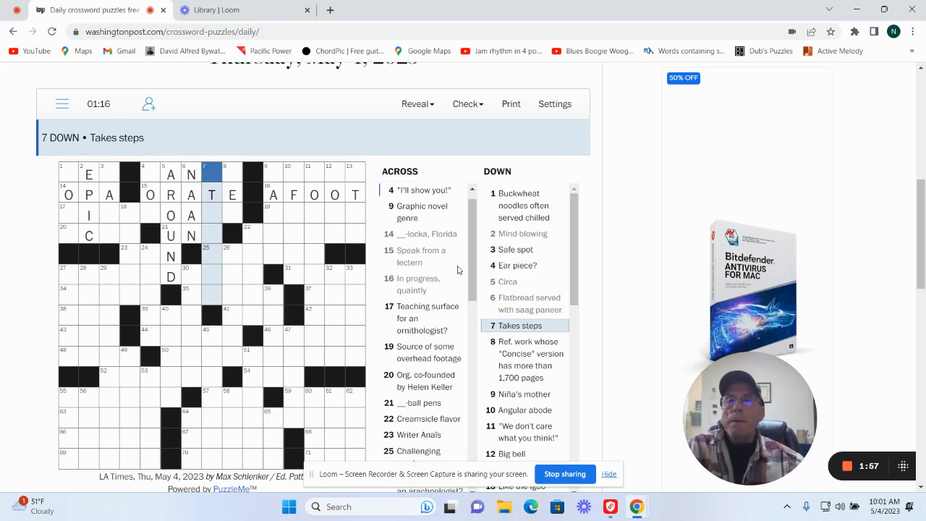
pyautogui.press('Tab')
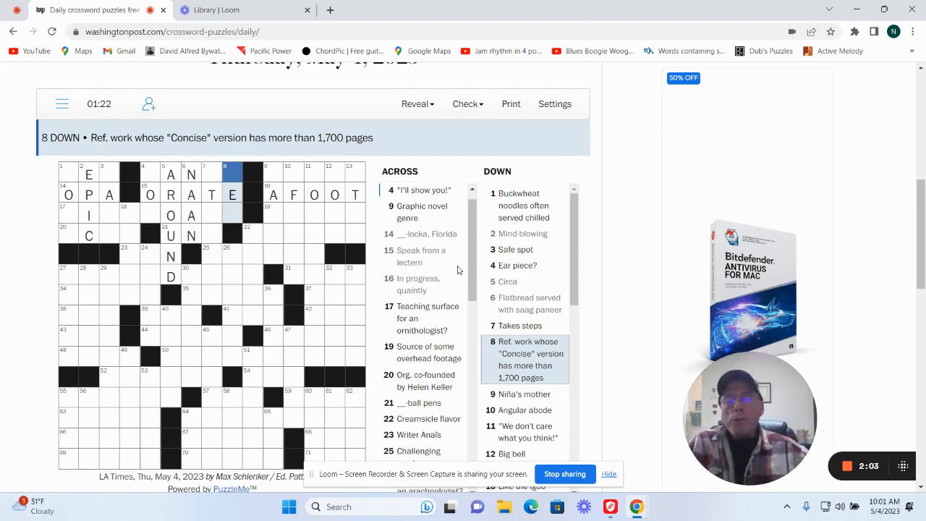
pyautogui.write('OED')
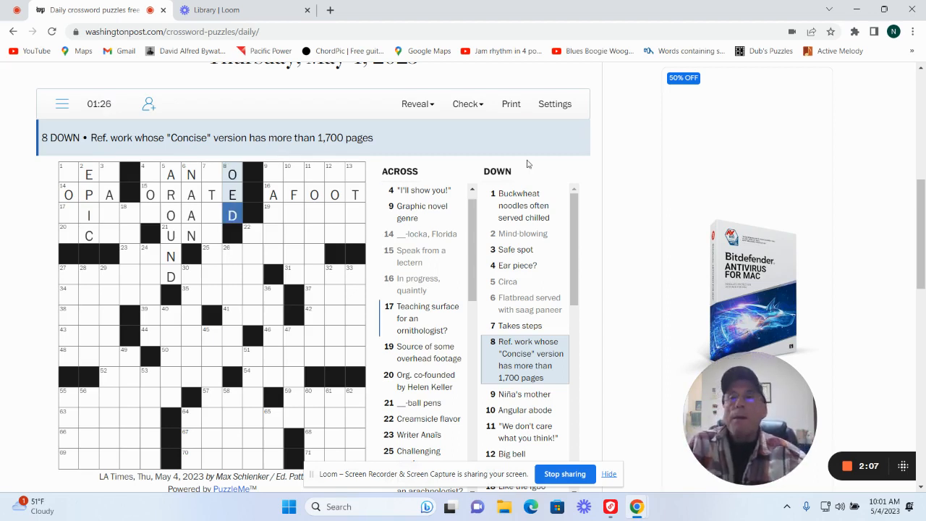
# Step: Complete SEW at 4 Across and fill STRIDES down at 7 Down
pyautogui.click(149, 176)
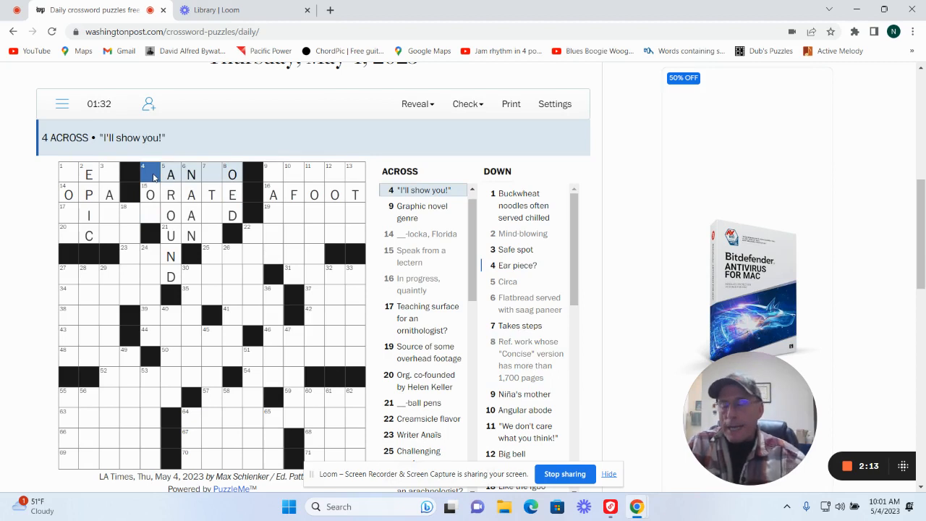
pyautogui.write('cs')
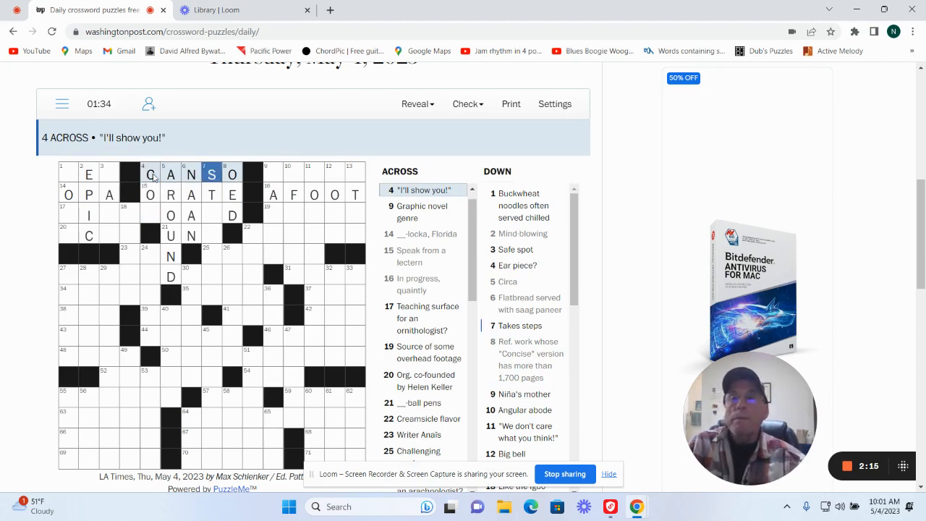
pyautogui.click(151, 216)
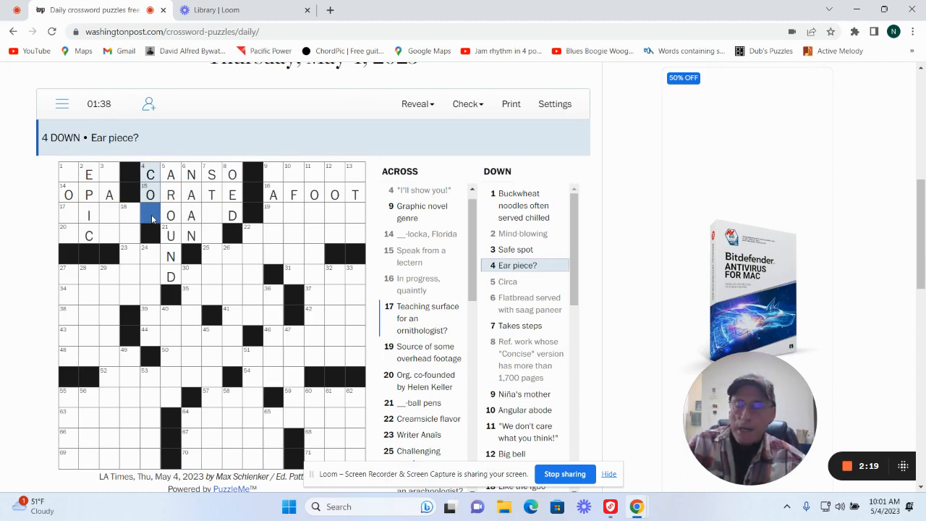
pyautogui.write('b')
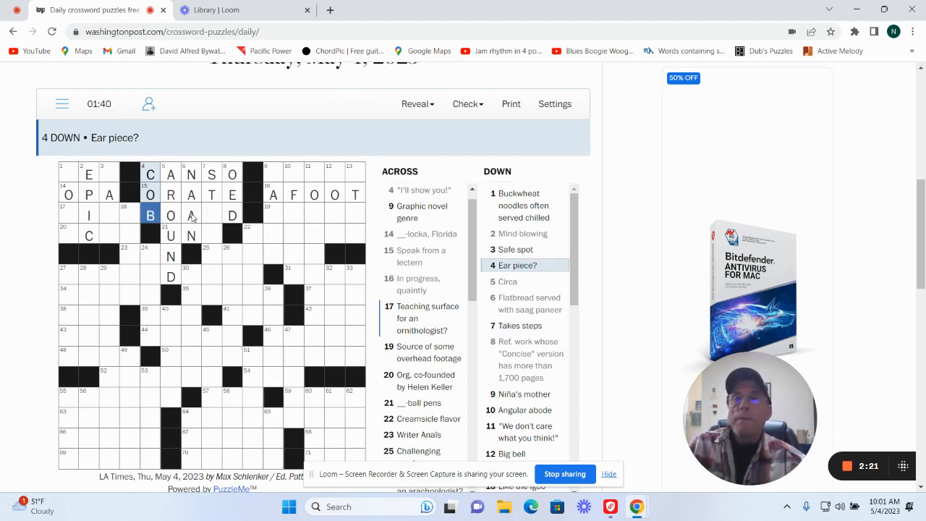
pyautogui.click(212, 215)
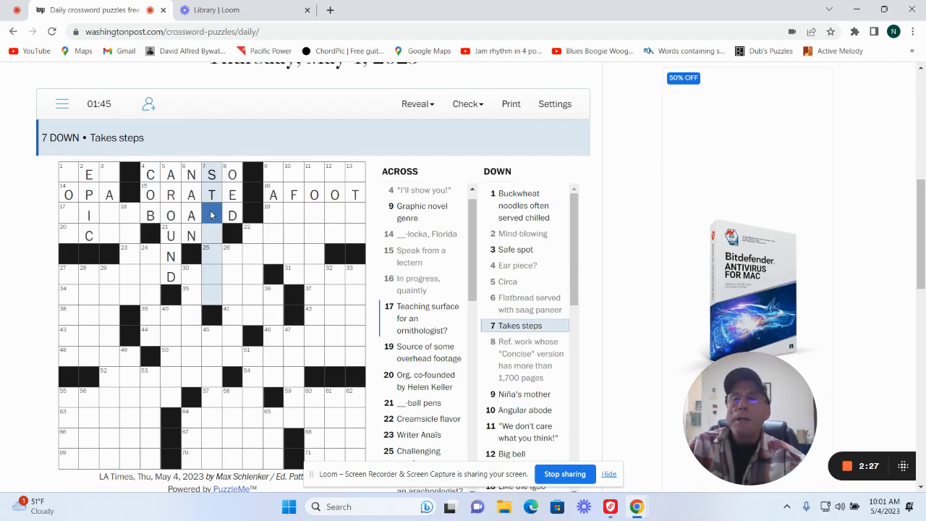
pyautogui.click(210, 234)
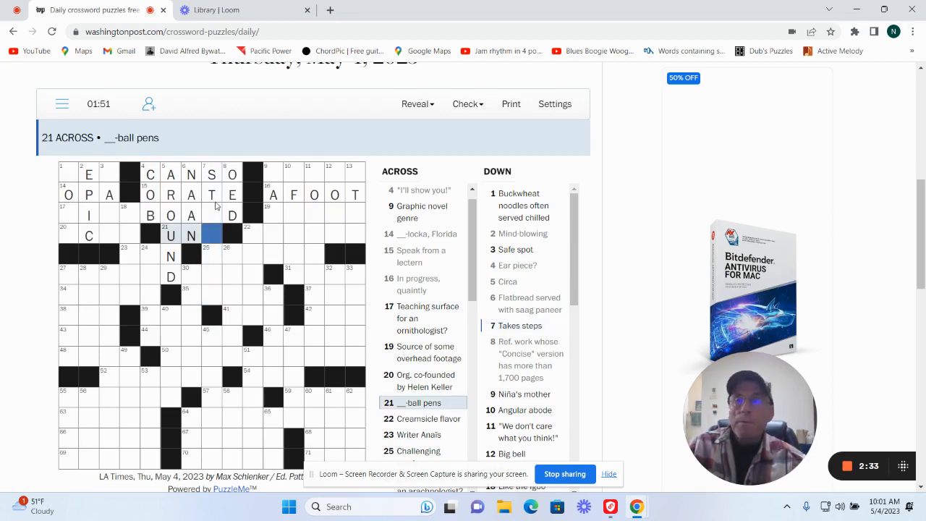
pyautogui.click(216, 210)
pyautogui.write('R')
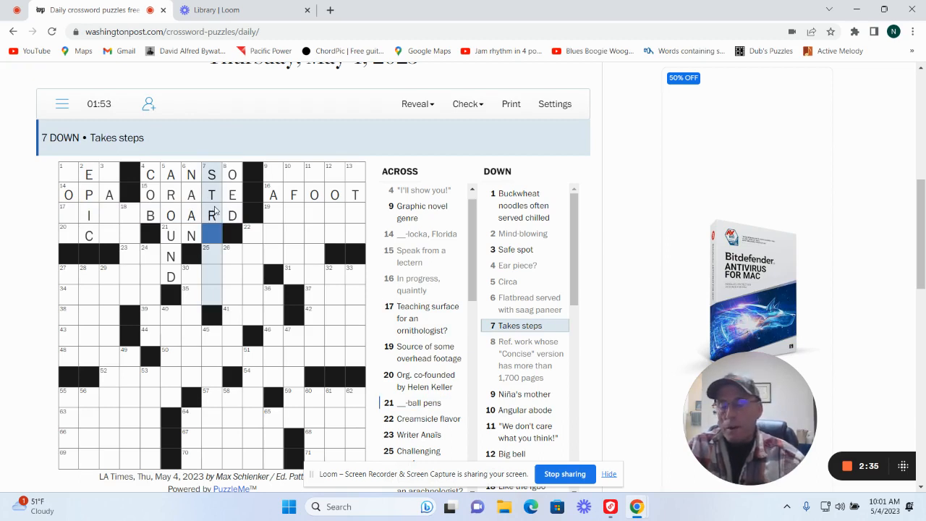
pyautogui.write('IDES')
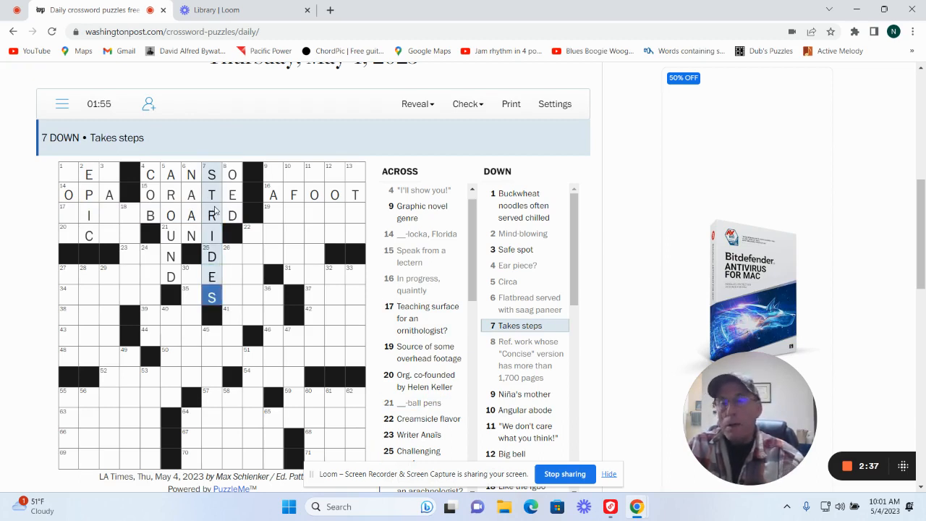
# Step: Fill 1 Across, WALL at 3 Down and ACLU at 20 Across, then check 18 Down
pyautogui.click(68, 215)
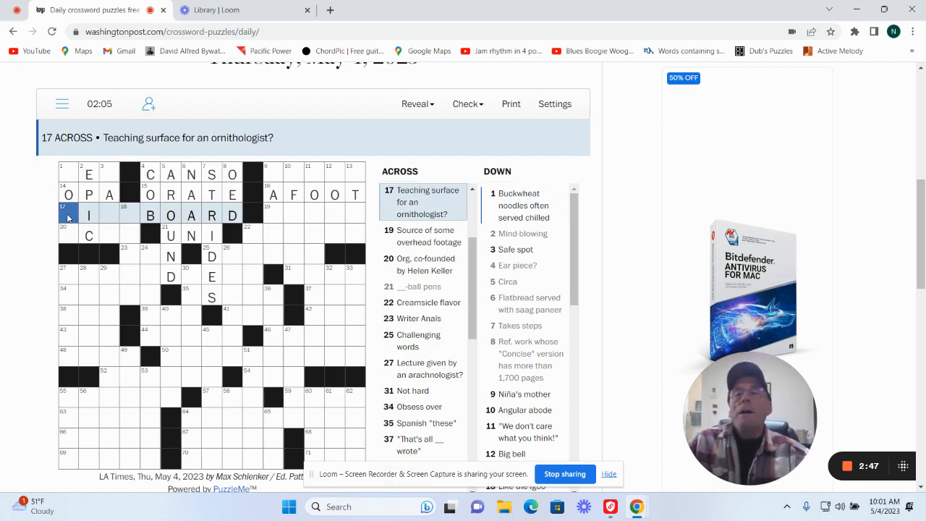
pyautogui.click(68, 236)
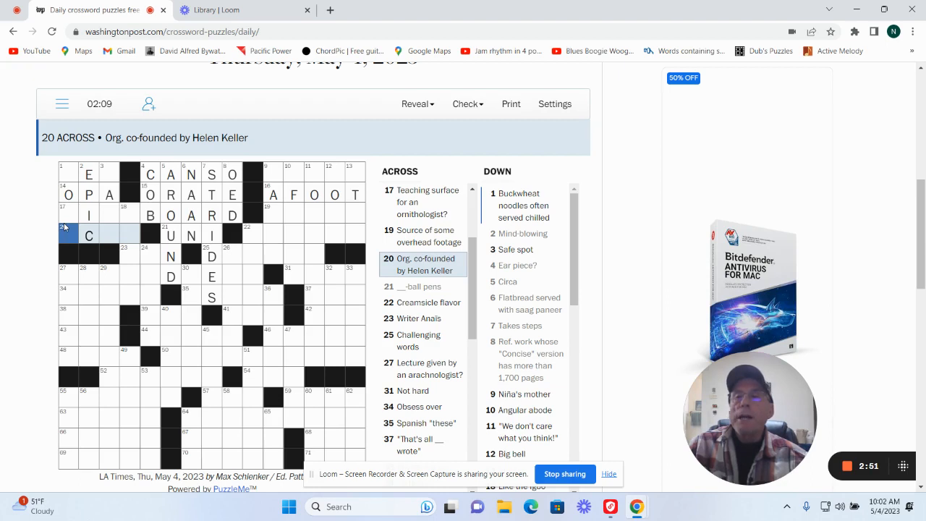
pyautogui.doubleClick(107, 233)
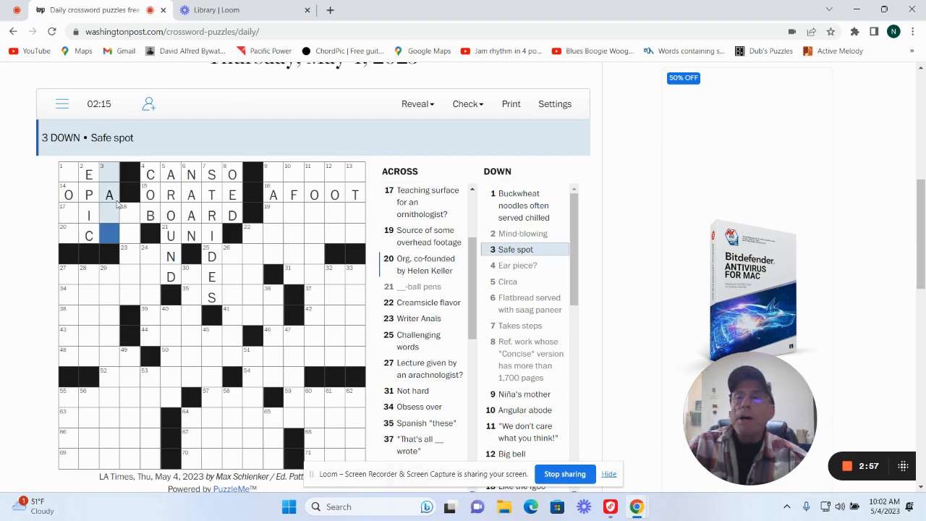
pyautogui.click(113, 176)
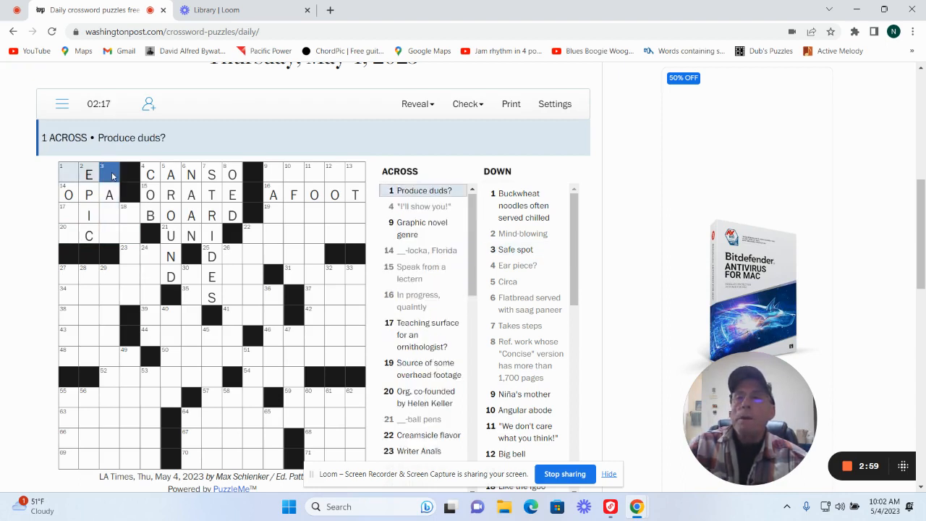
pyautogui.click(65, 177)
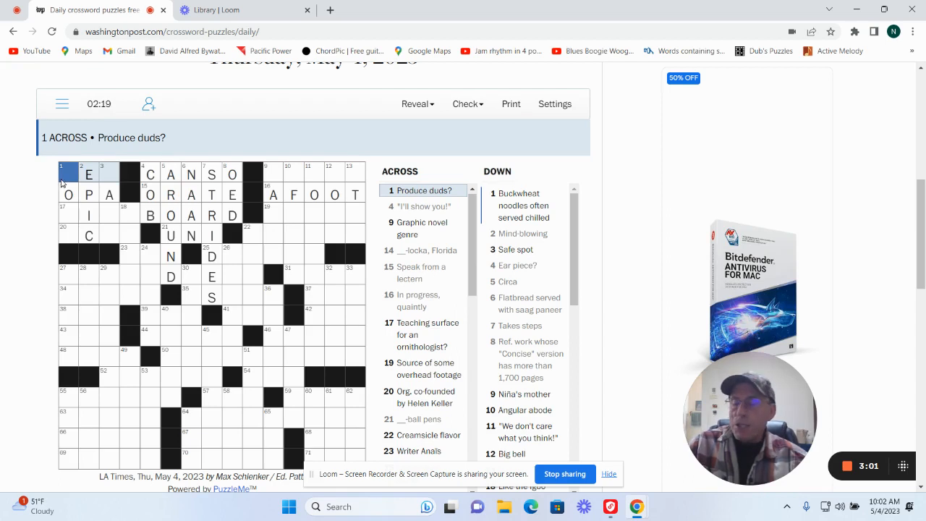
pyautogui.write('sw')
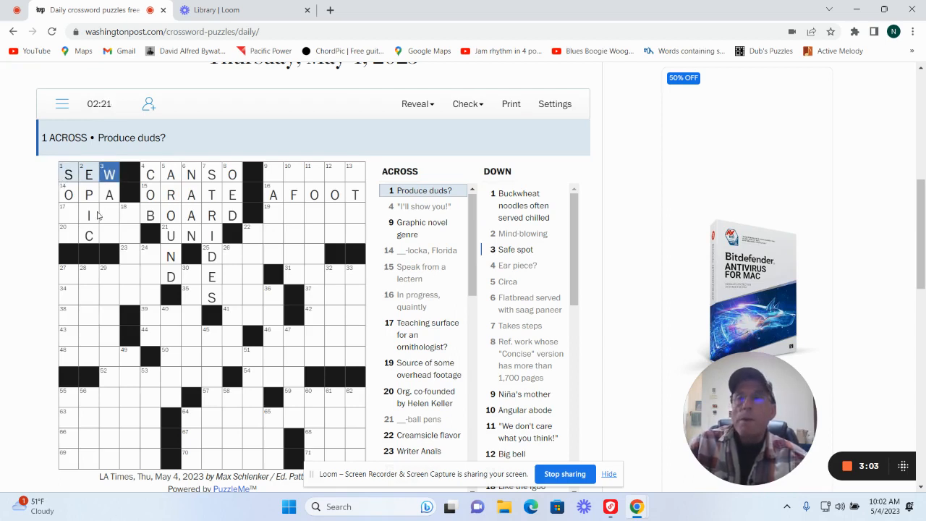
pyautogui.click(110, 214)
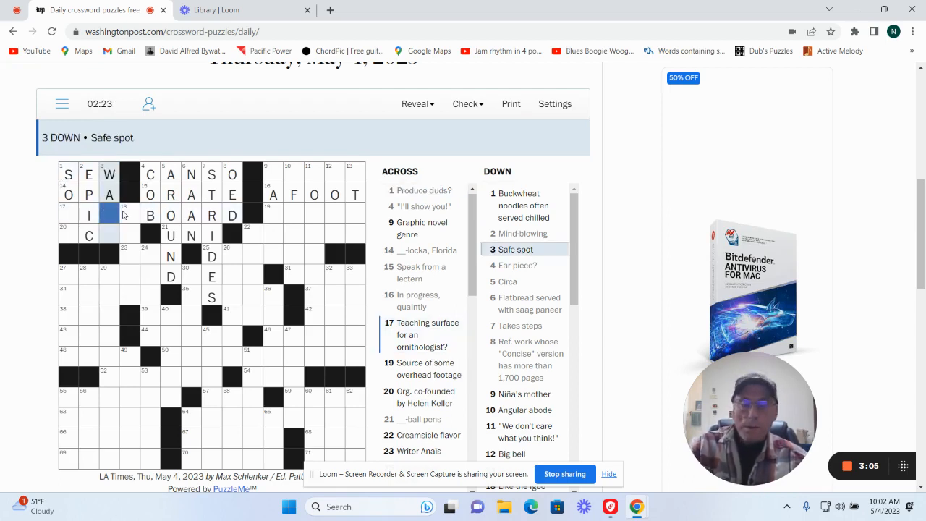
pyautogui.write('ll')
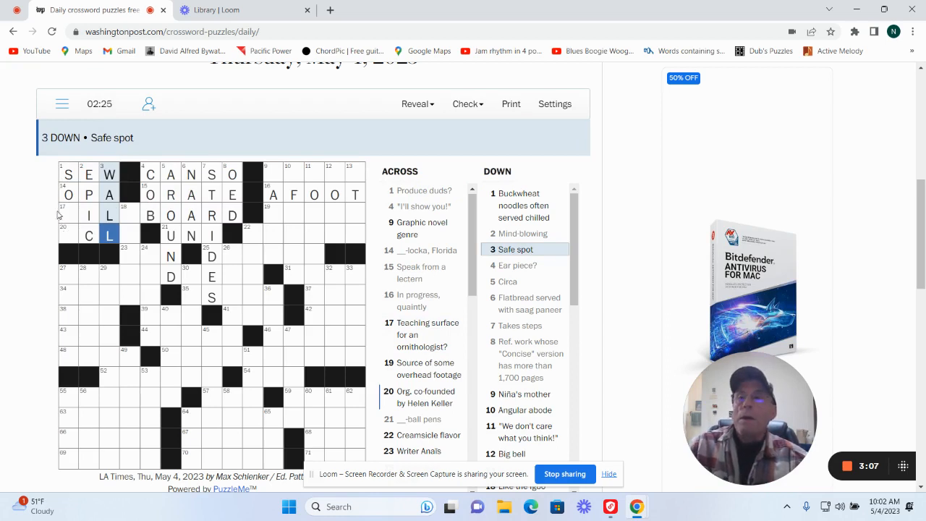
pyautogui.click(66, 234)
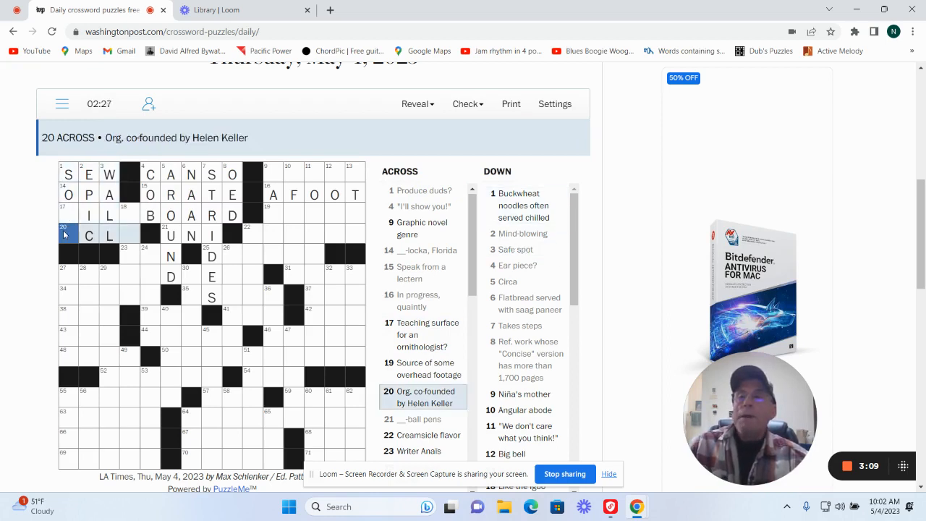
pyautogui.write('au')
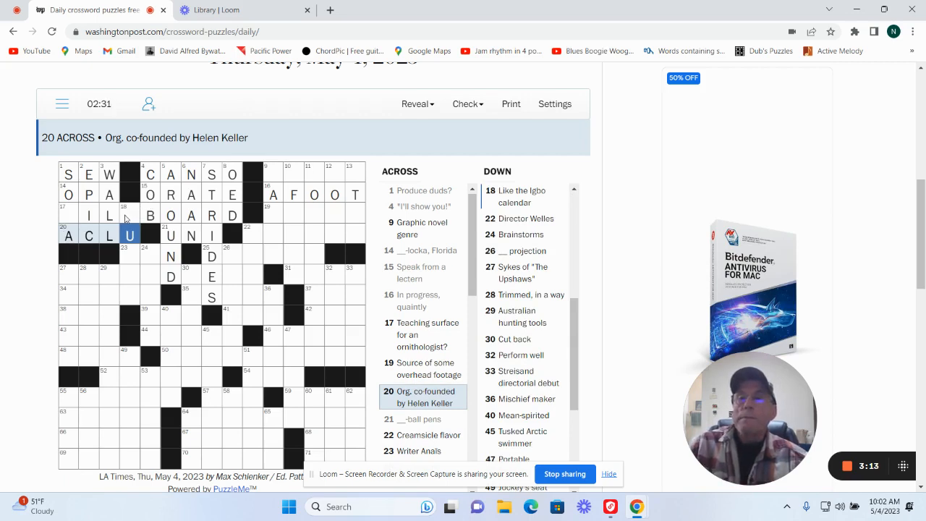
pyautogui.click(127, 216)
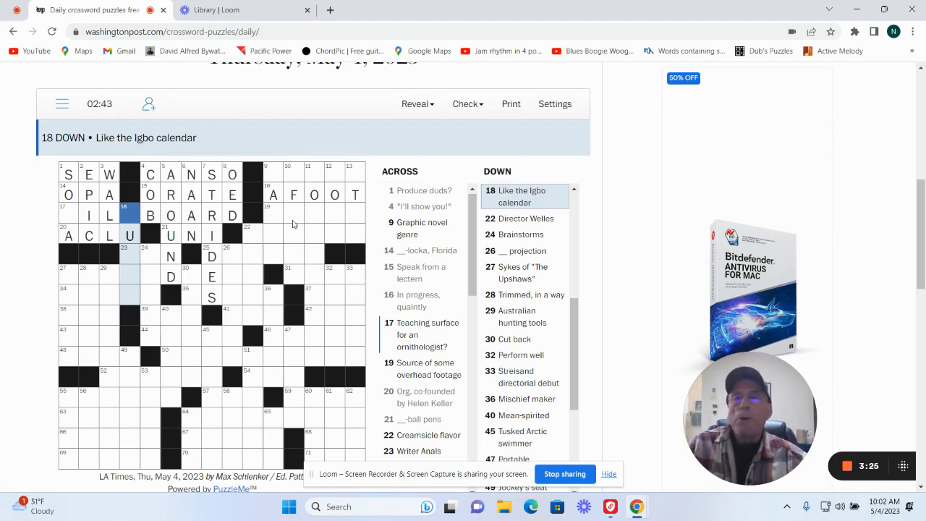
# Step: Fill MADRE at 9 Down and AFRAME at 10 Down
pyautogui.click(275, 173)
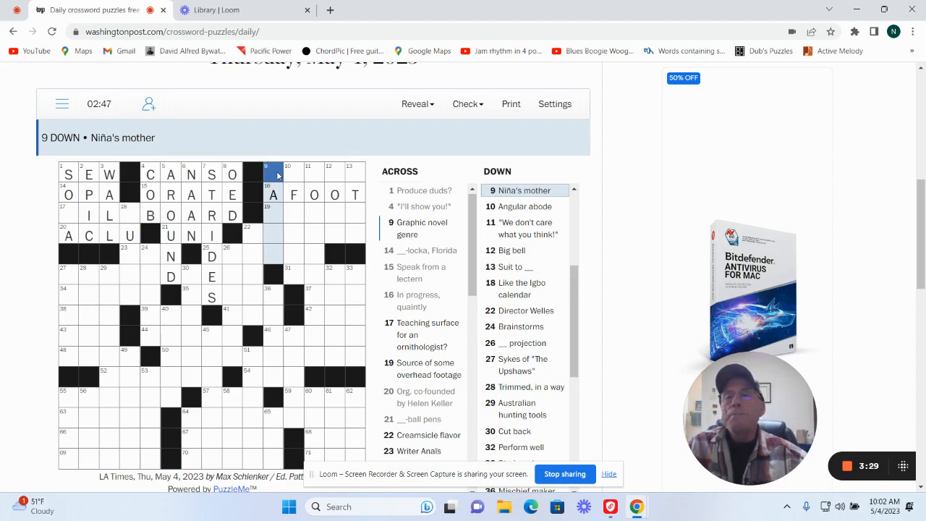
pyautogui.write('MADRE')
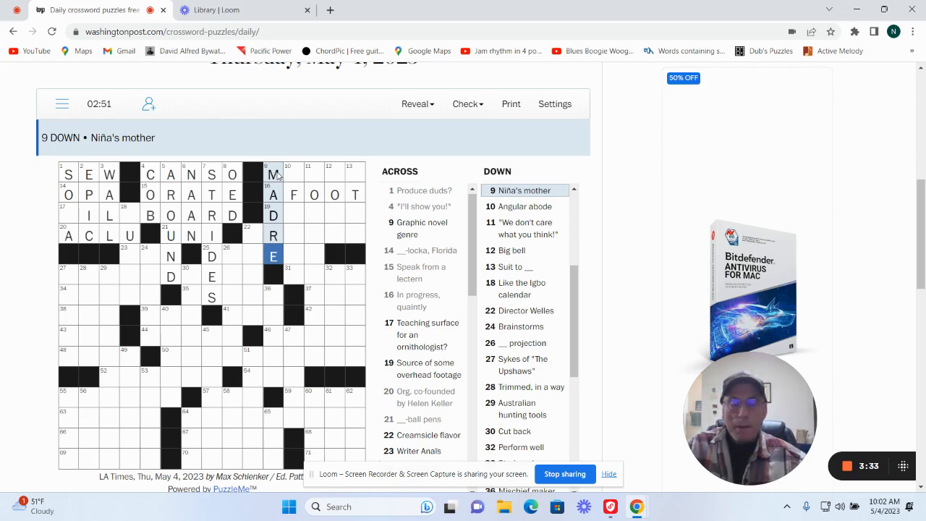
pyautogui.press('Tab')
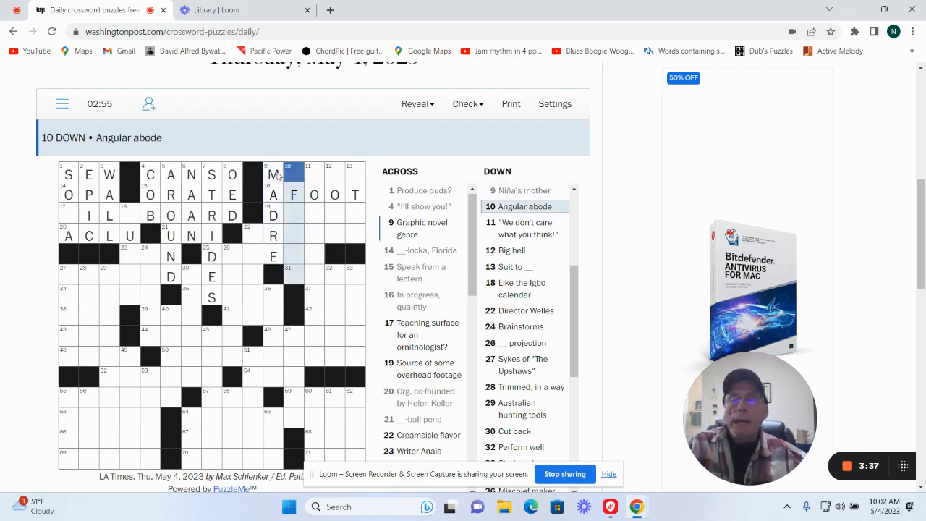
pyautogui.write('AFRAME')
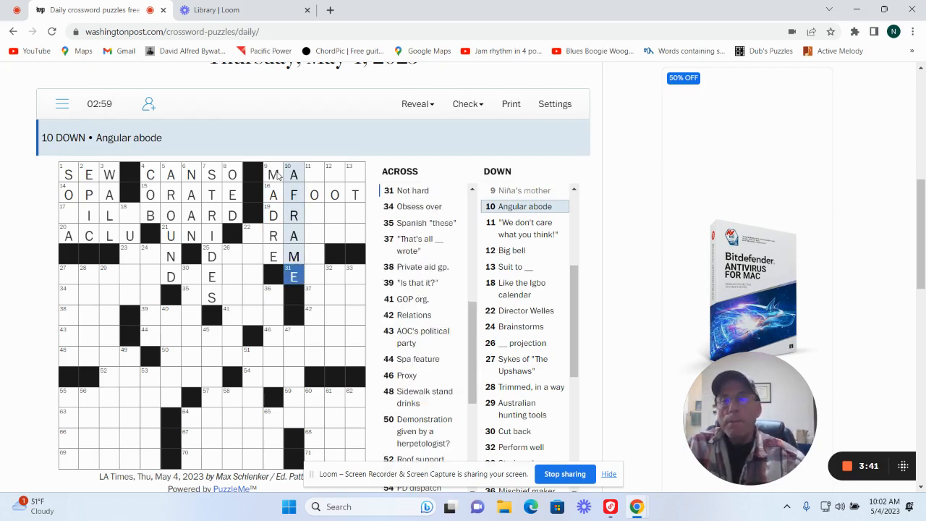
pyautogui.press('Tab')
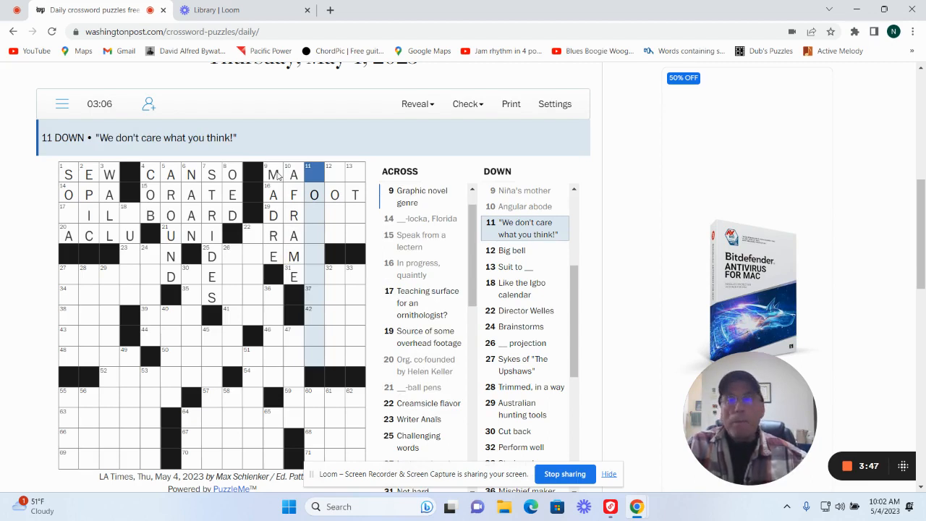
# Step: Complete MANGA at 9 Across and work through 12 and 13 Down
pyautogui.click(279, 177)
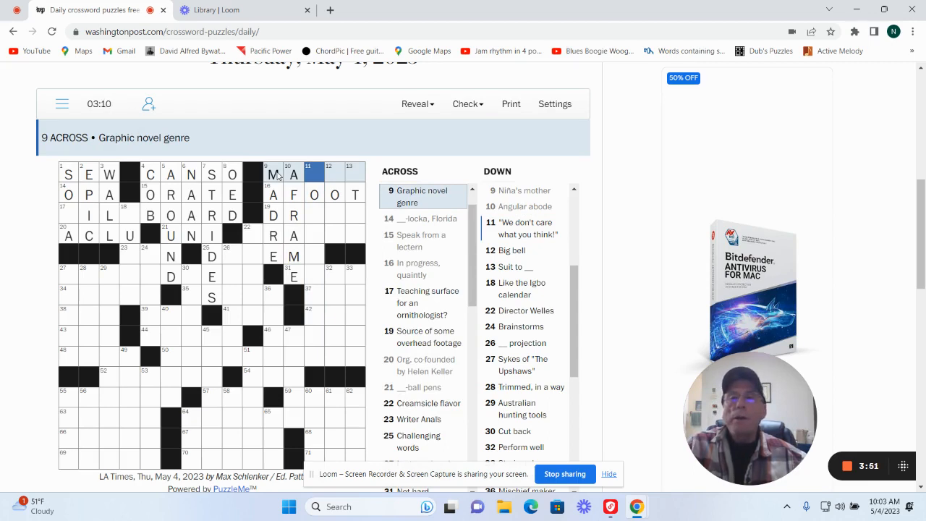
pyautogui.press('Right')
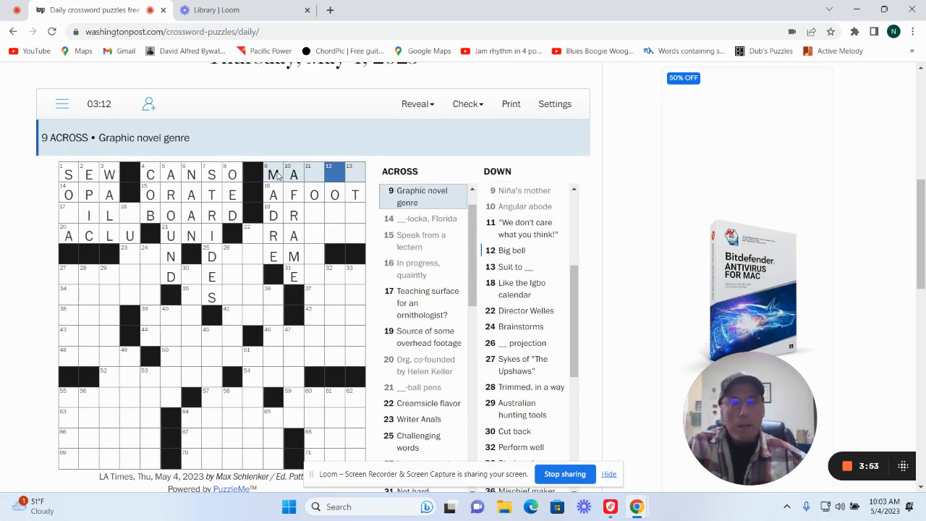
pyautogui.press('space')
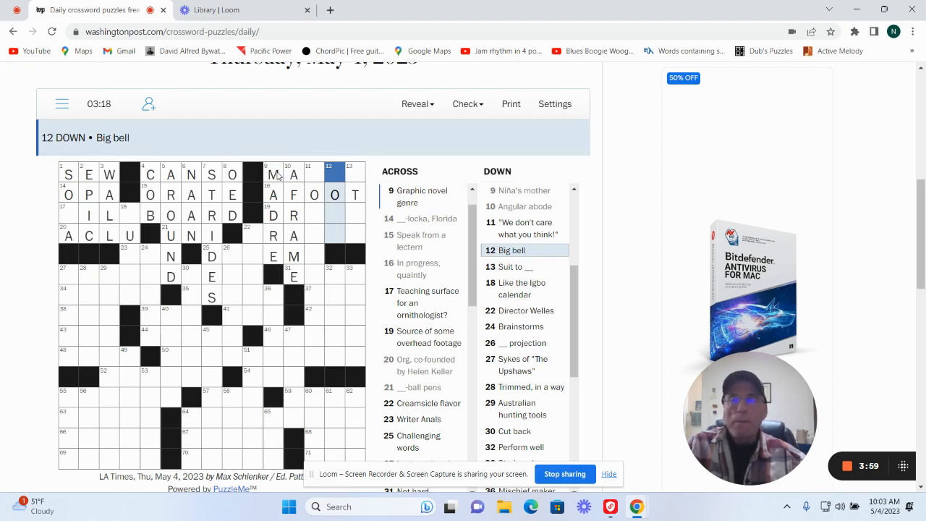
pyautogui.press('Right')
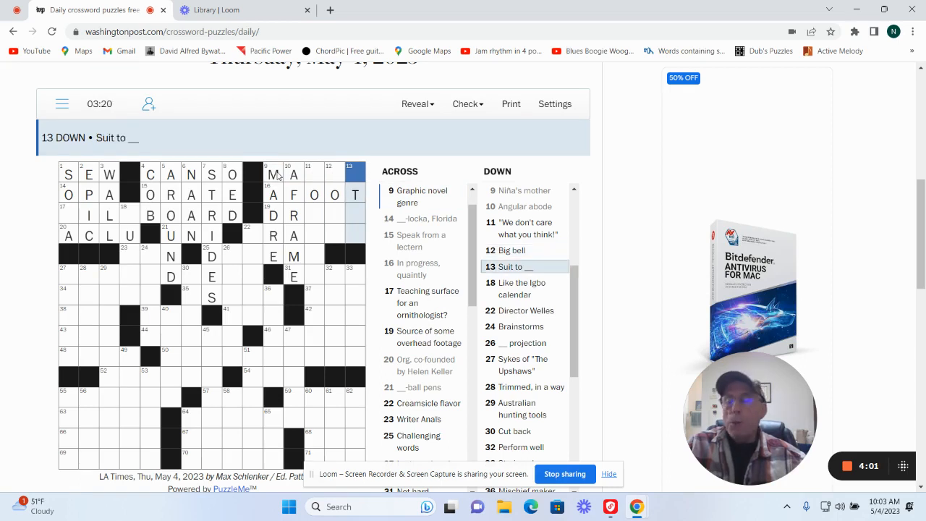
pyautogui.write('ATEE')
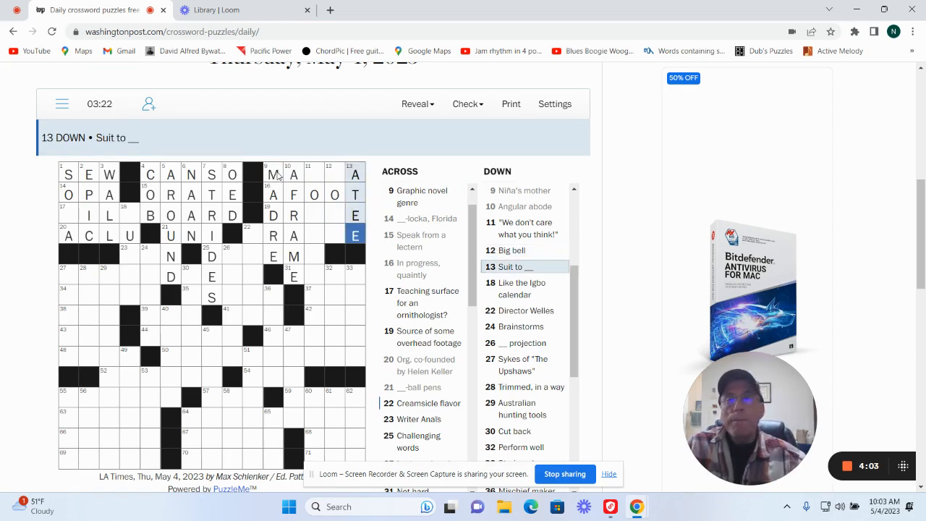
# Step: Fill DRONE at 19 Across, ORANGE at 22 Across, NOON into 11 Down and E at 31 Across
pyautogui.click(314, 215)
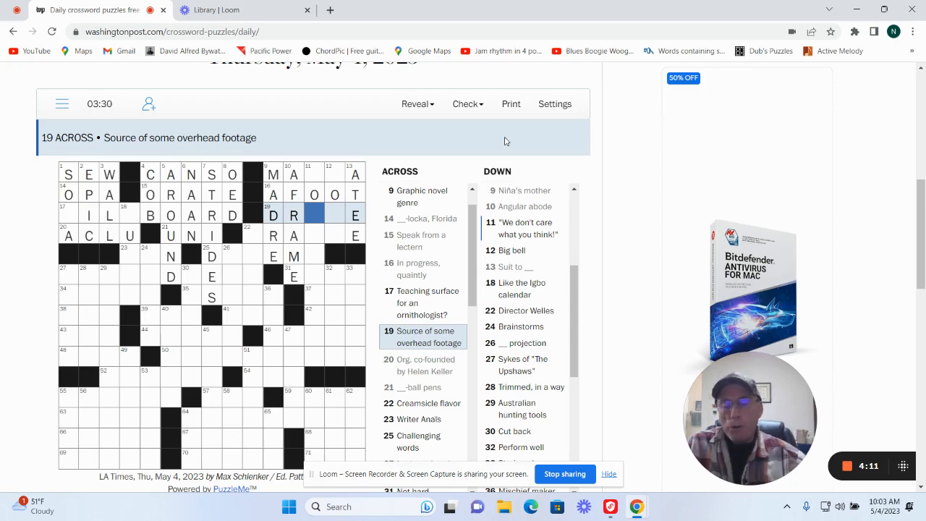
pyautogui.write('ON')
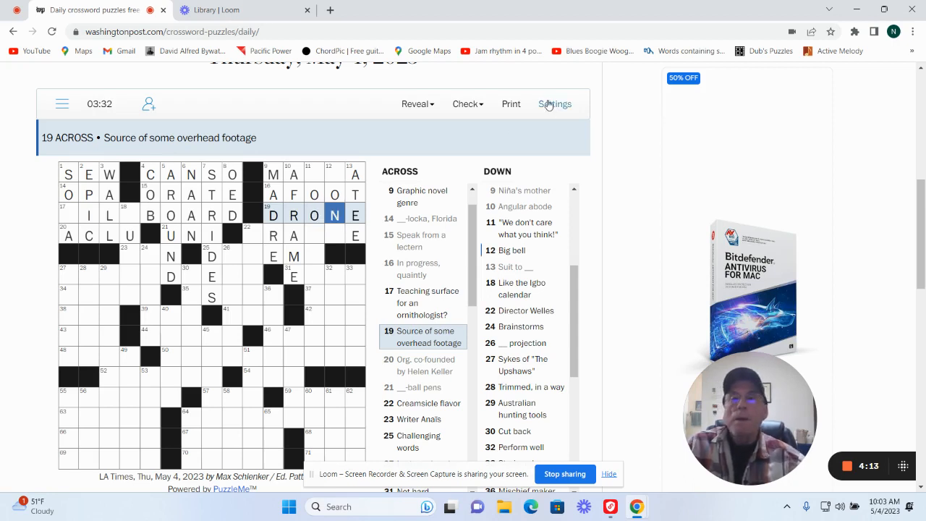
pyautogui.click(248, 236)
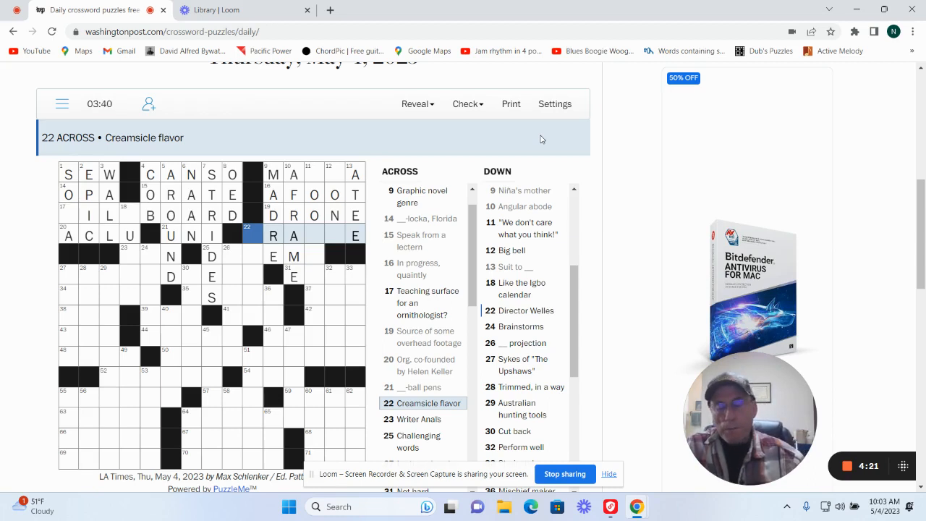
pyautogui.write('ORAN')
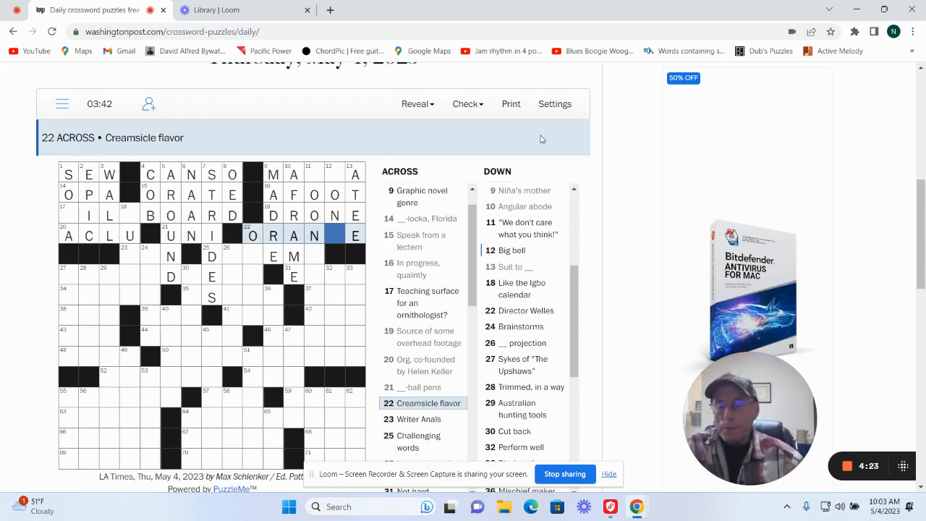
pyautogui.write('G')
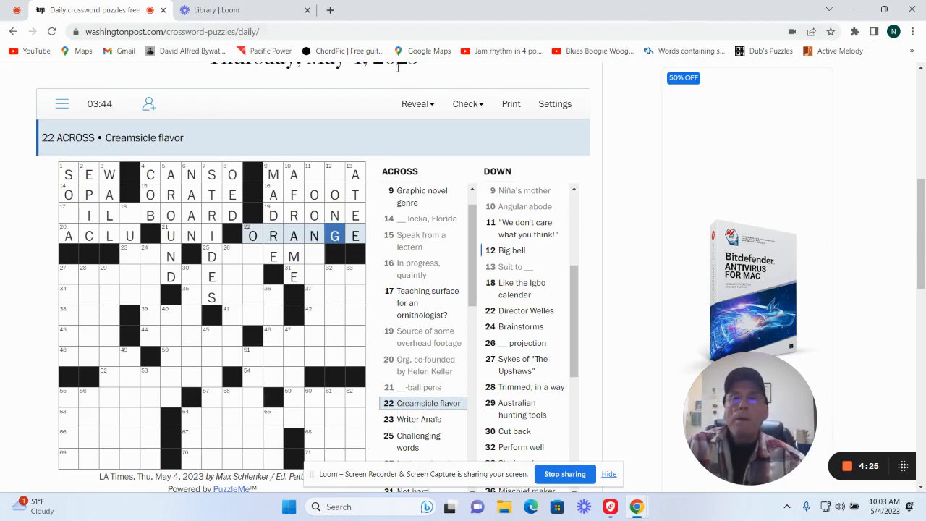
pyautogui.click(335, 175)
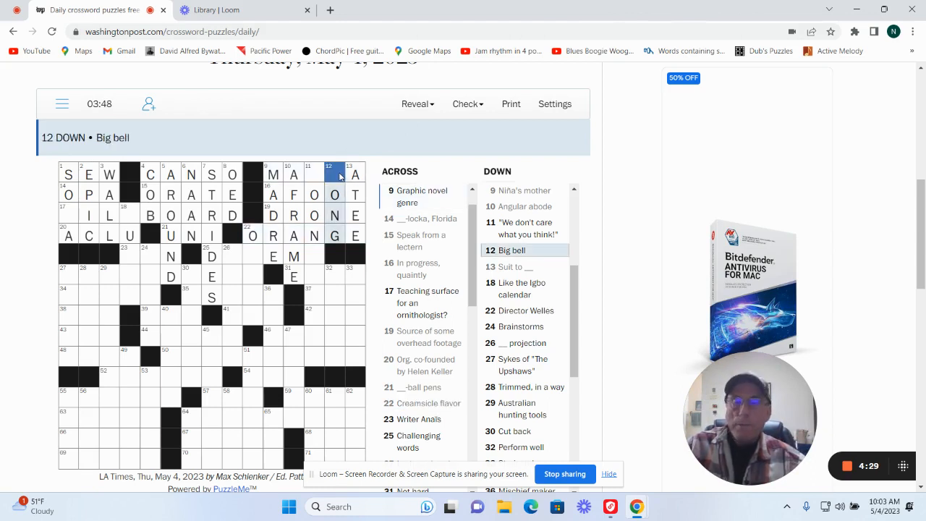
pyautogui.write('G')
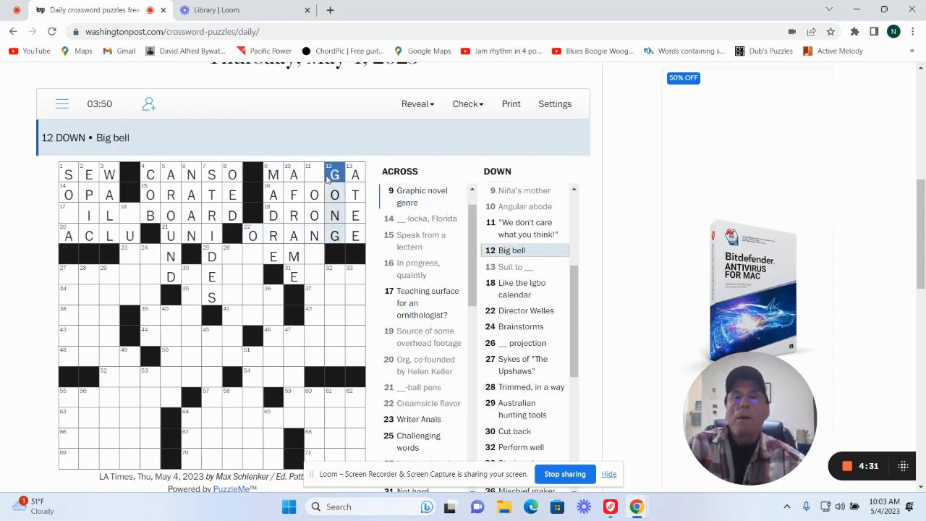
pyautogui.click(316, 173)
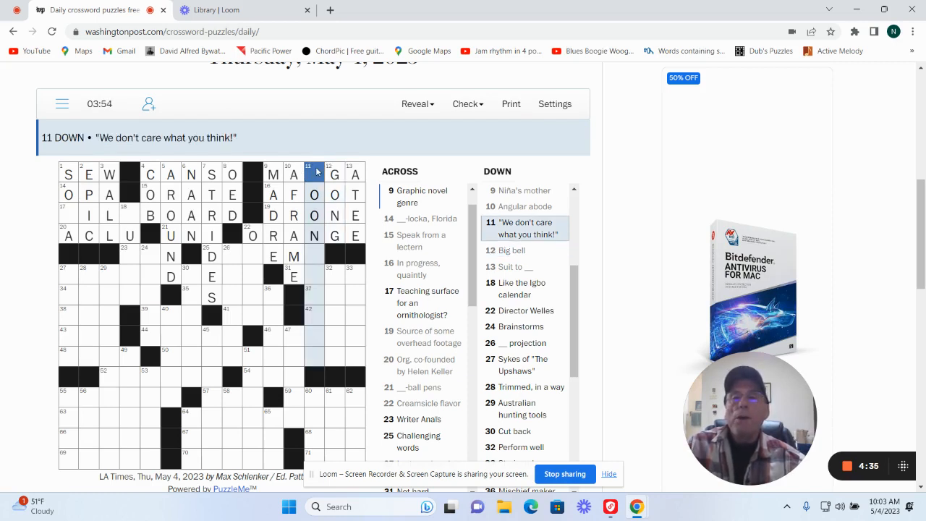
pyautogui.write('N')
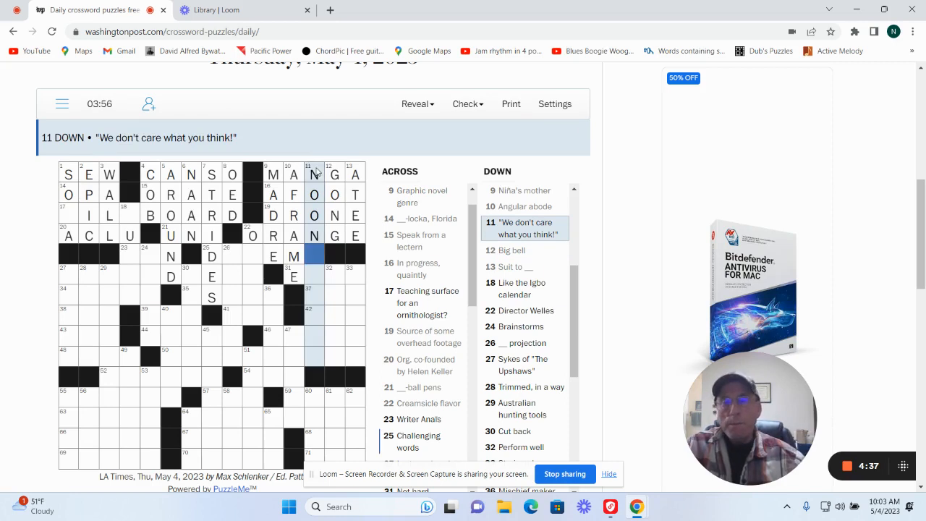
pyautogui.write('E')
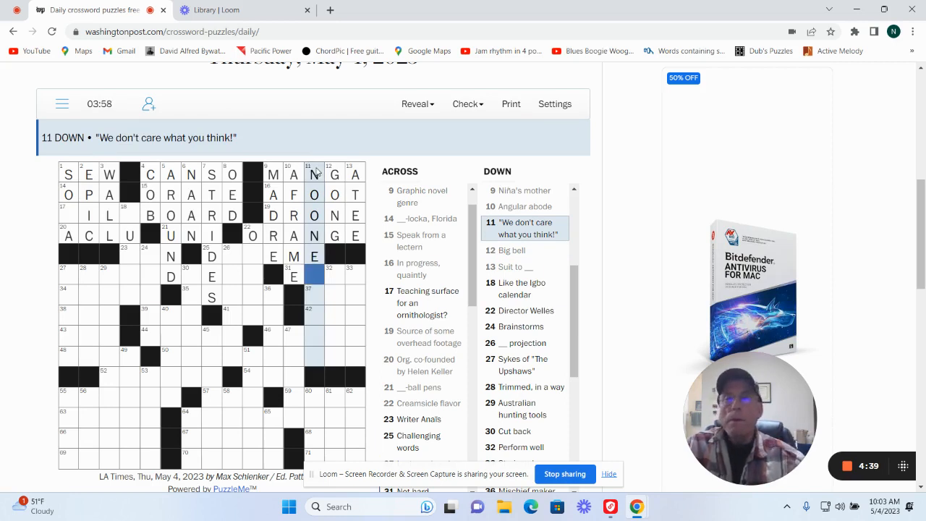
pyautogui.click(318, 277)
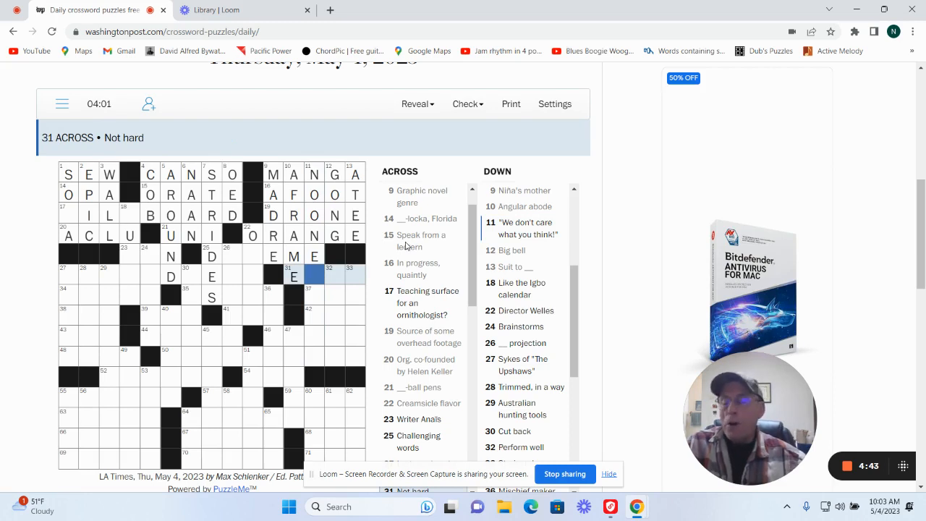
pyautogui.write('ASY')
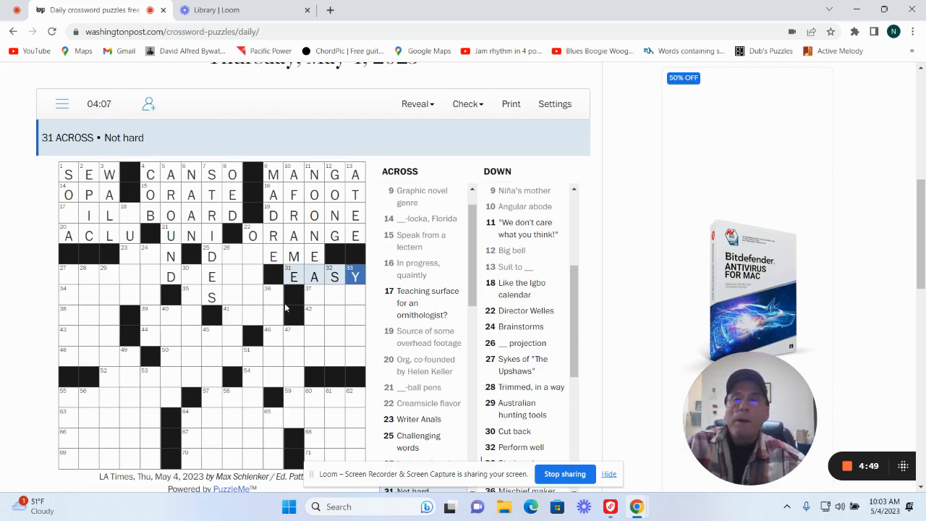
# Step: Fill EASY, SHE and KIN at 31, 37, 42 Across, completing ASKED, SHINE and YENTL down
pyautogui.click(313, 298)
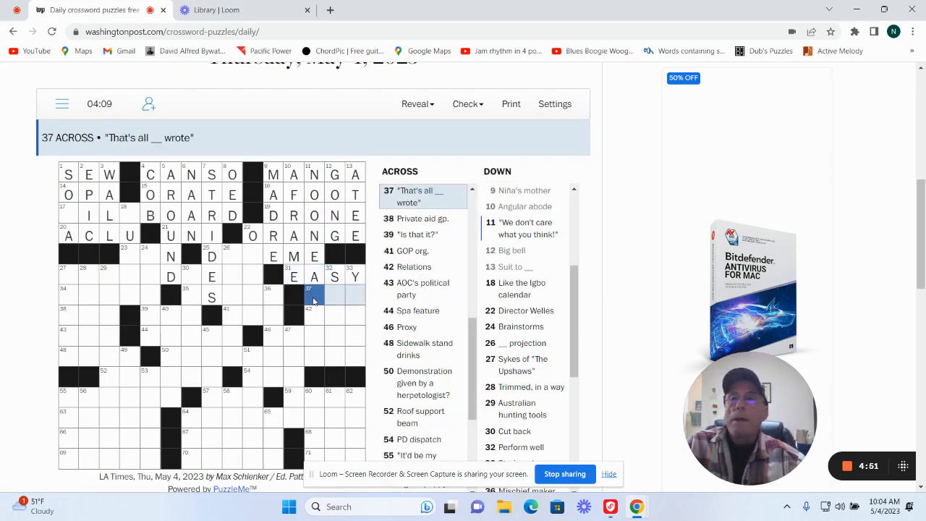
pyautogui.write('SHE')
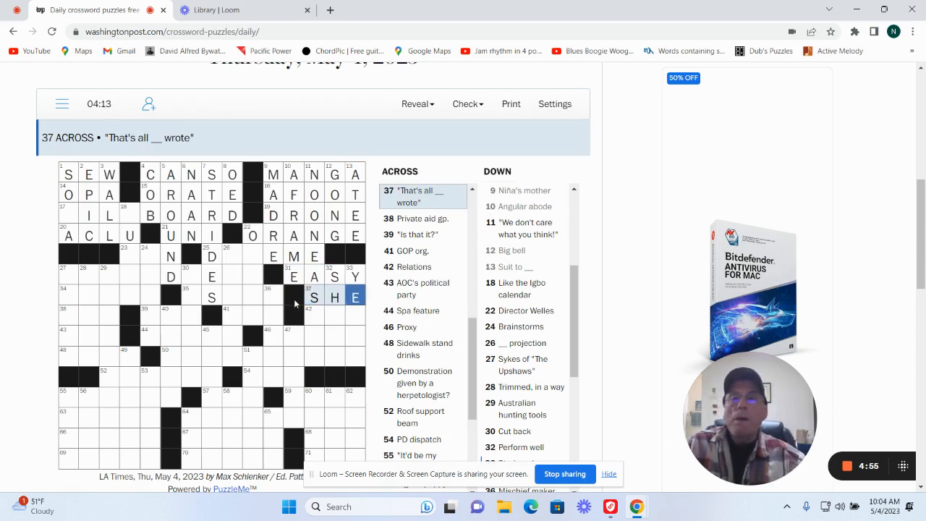
pyautogui.click(317, 318)
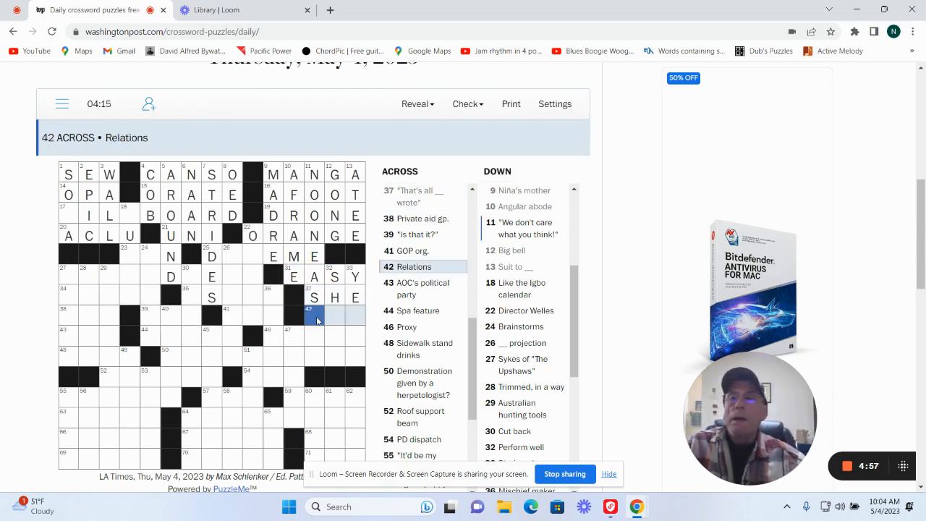
pyautogui.write('KIN')
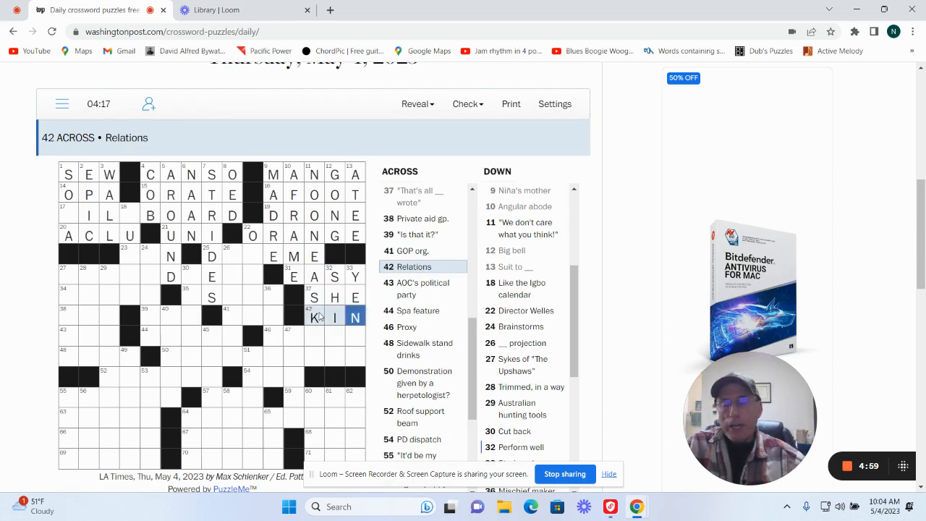
pyautogui.click(312, 338)
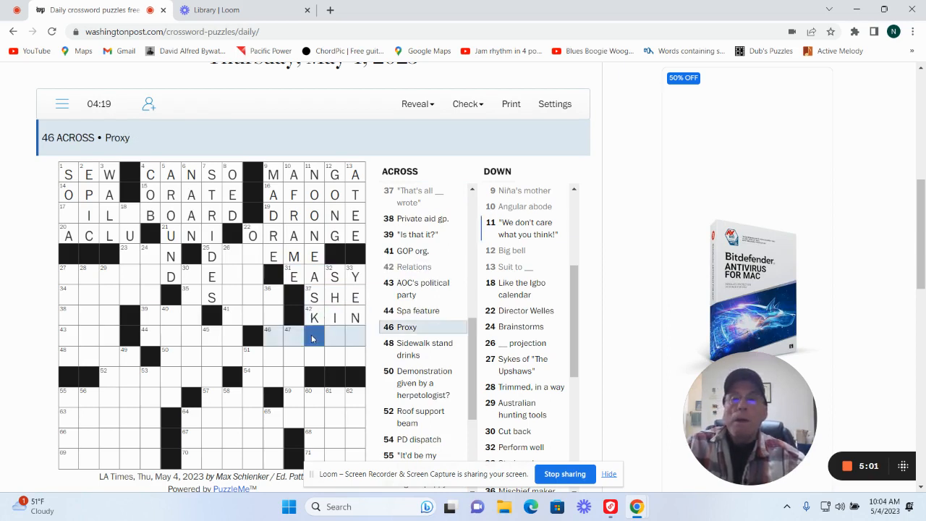
pyautogui.write('SK')
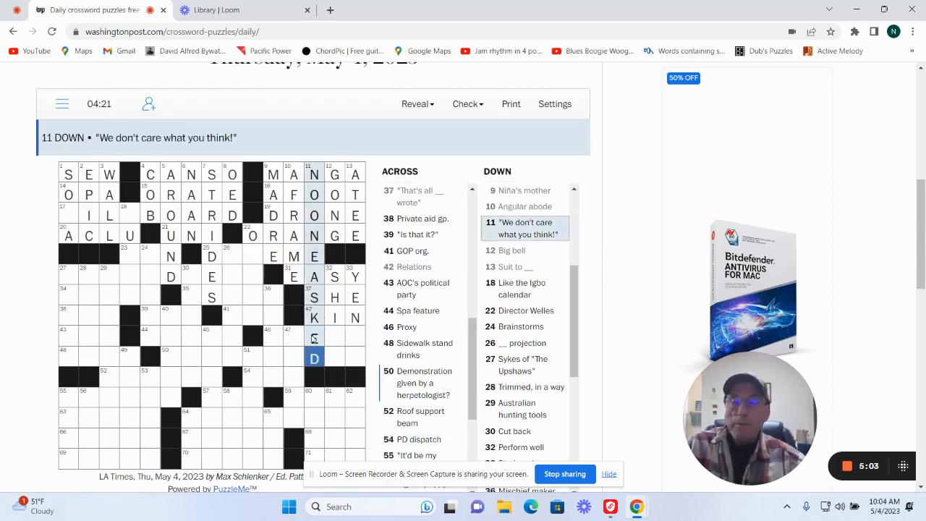
pyautogui.write('E')
pyautogui.click(340, 335)
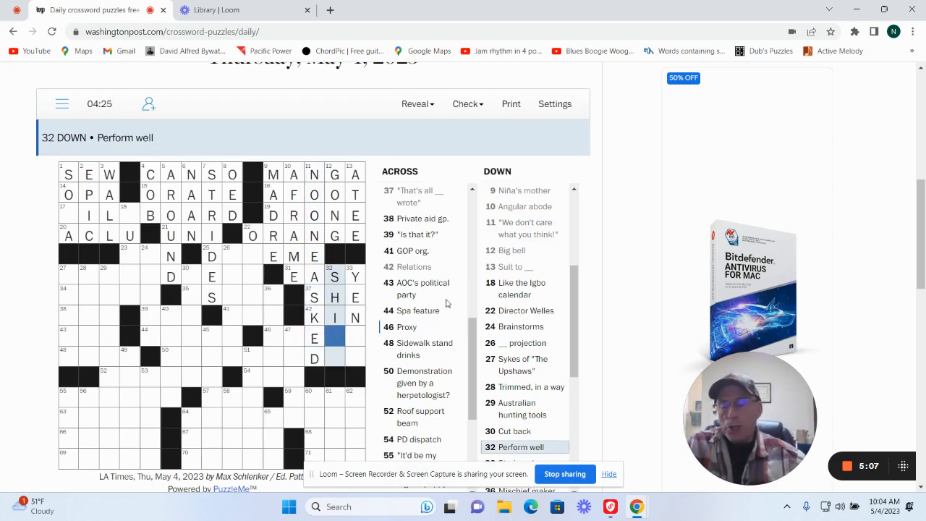
pyautogui.write('NE')
pyautogui.press('Tab')
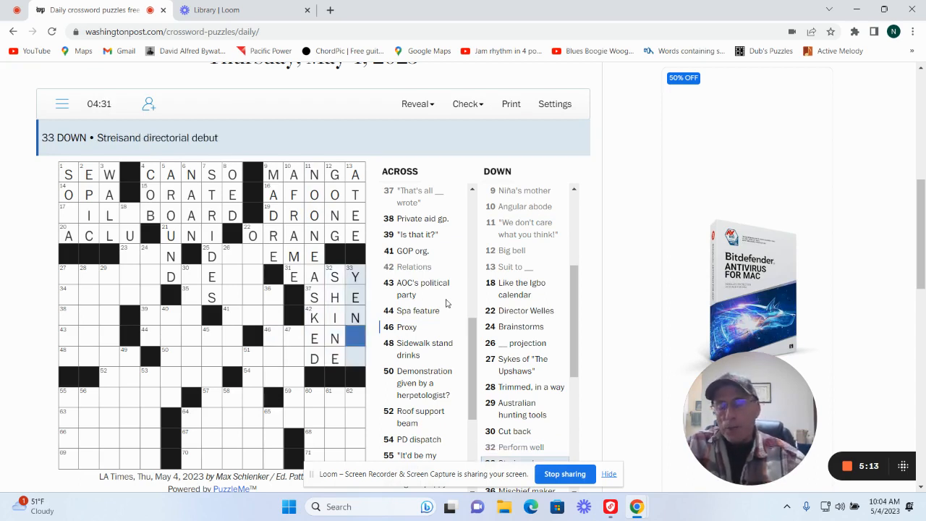
pyautogui.write('TL')
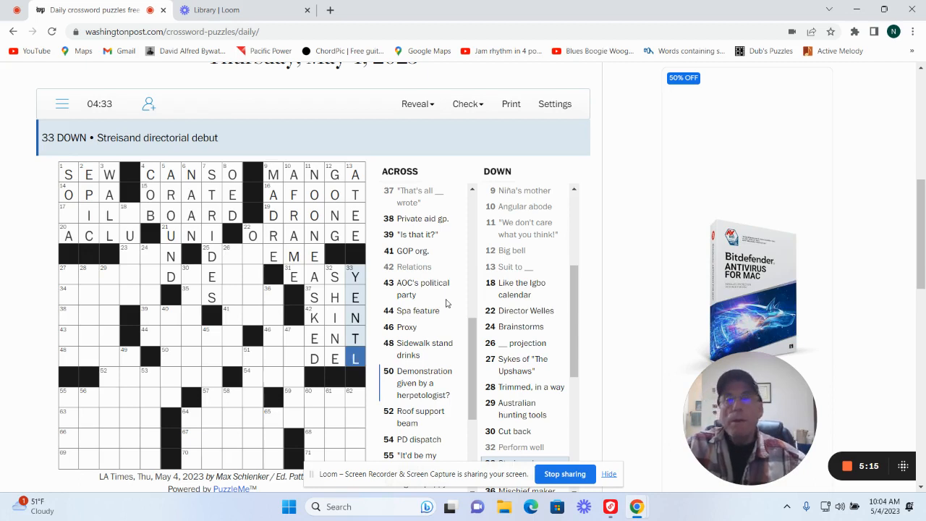
pyautogui.click(230, 252)
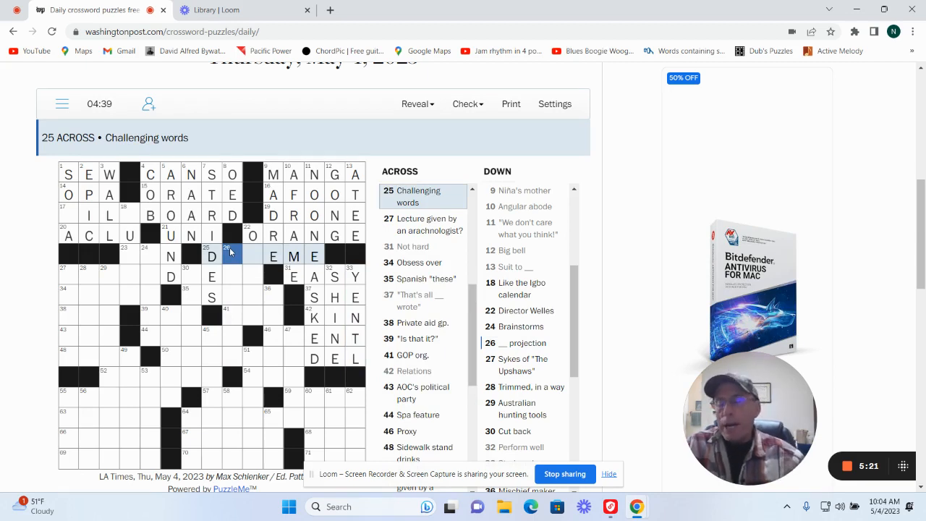
pyautogui.write('AR')
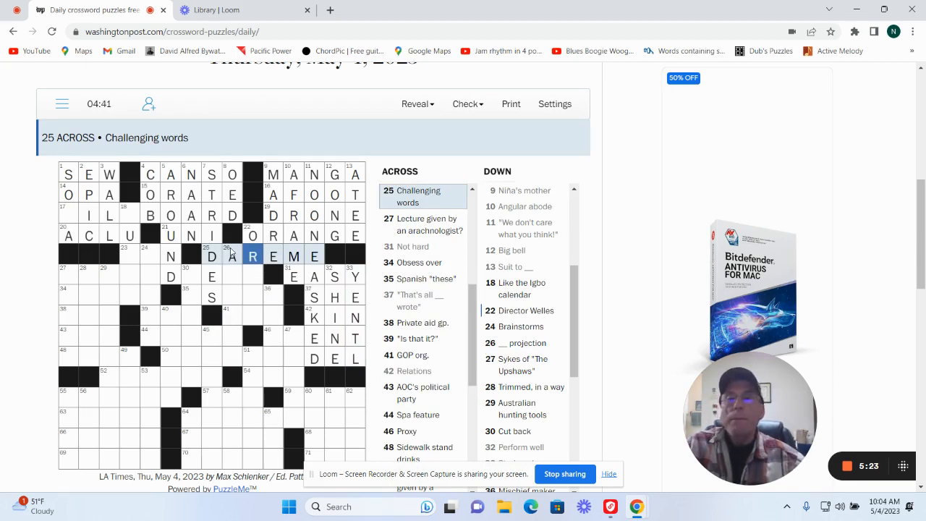
# Step: Complete DAREME and ORSON at 25 and 23 Across, then fill ASTRAL at 26 Down
pyautogui.click(252, 279)
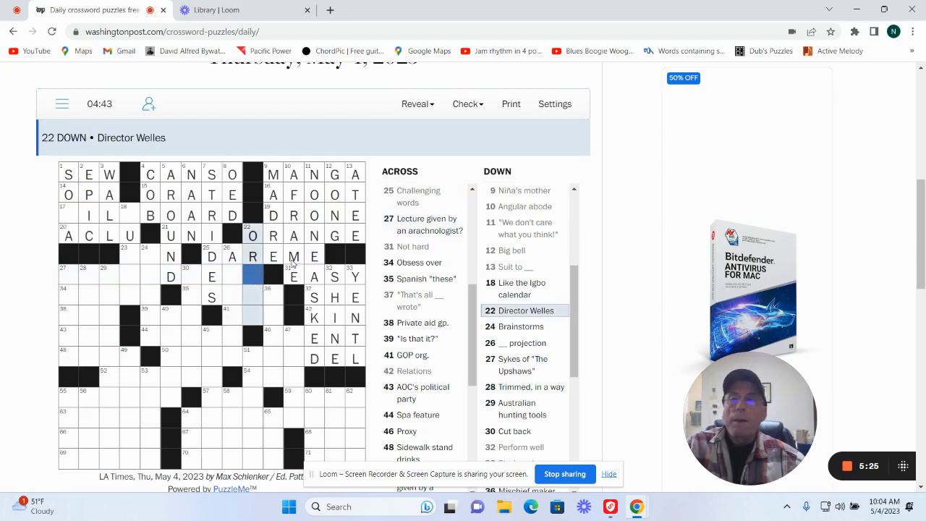
pyautogui.write('SON')
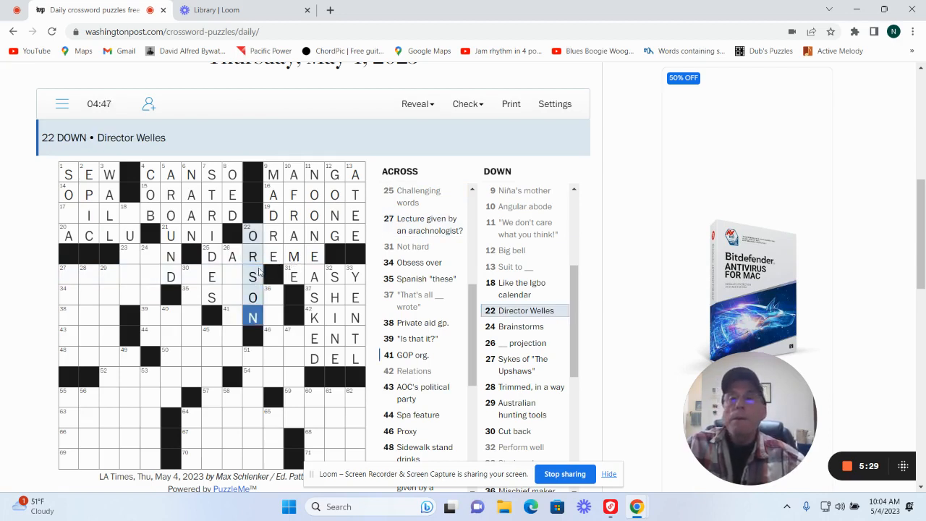
pyautogui.click(131, 258)
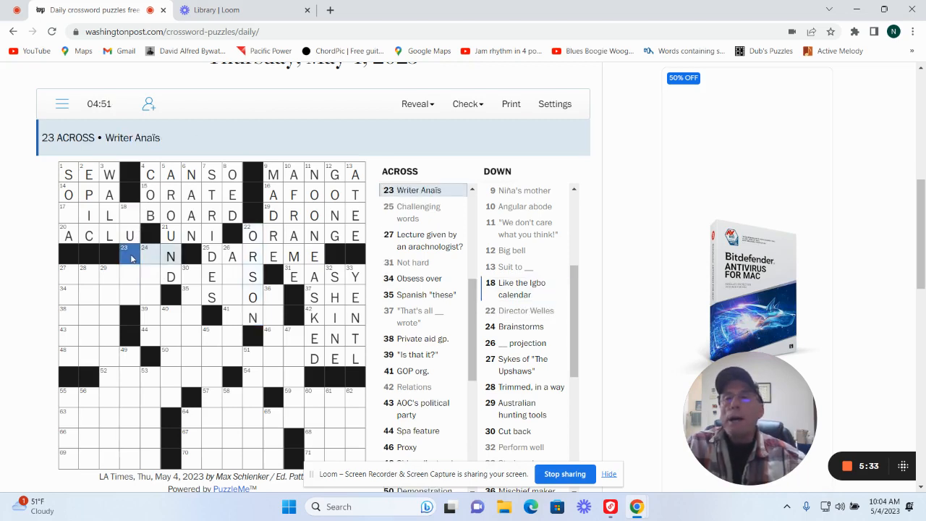
pyautogui.write('IN')
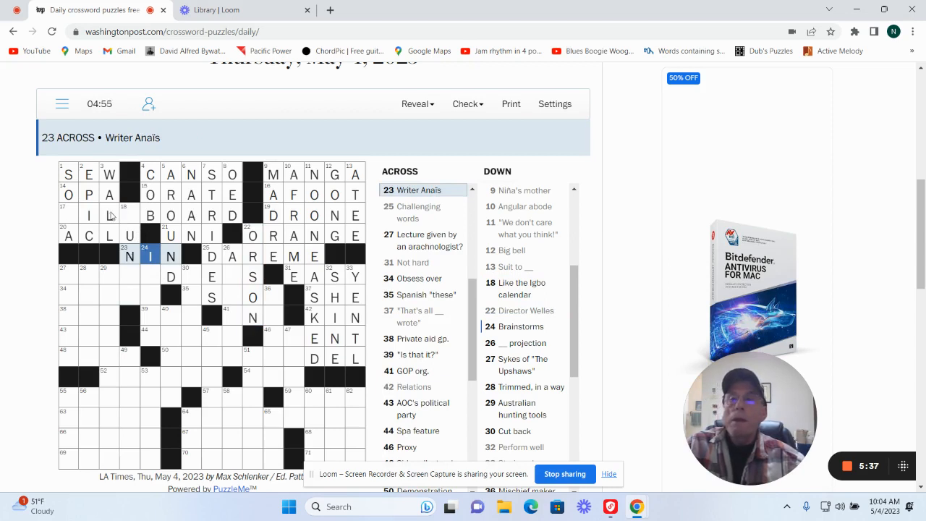
pyautogui.click(129, 214)
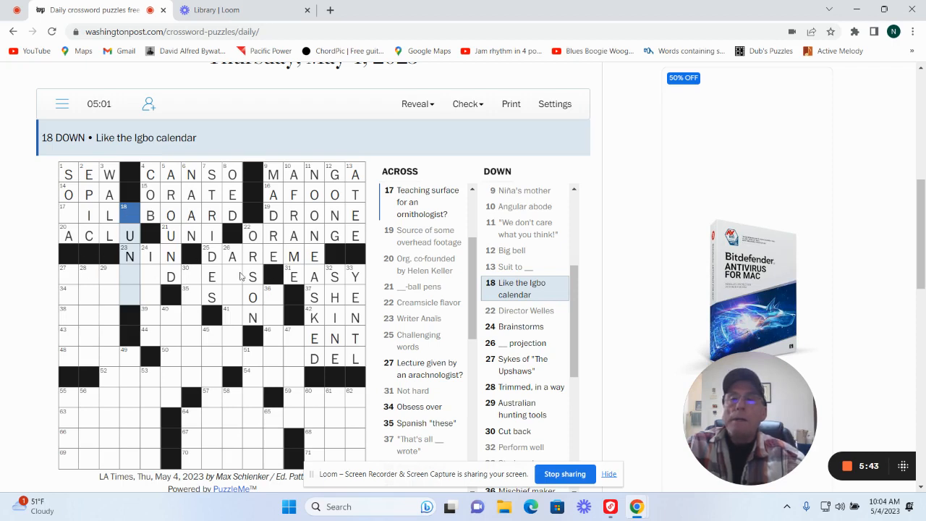
pyautogui.click(230, 276)
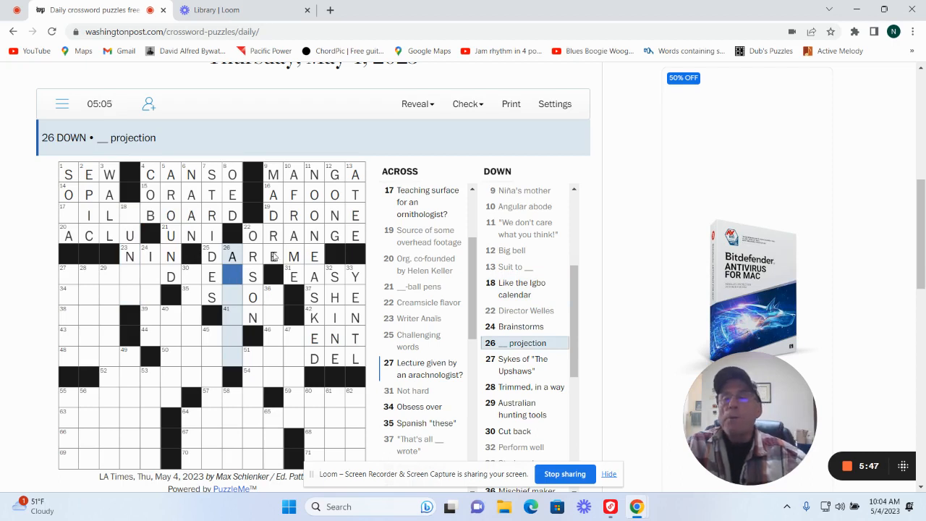
pyautogui.write('STRA')
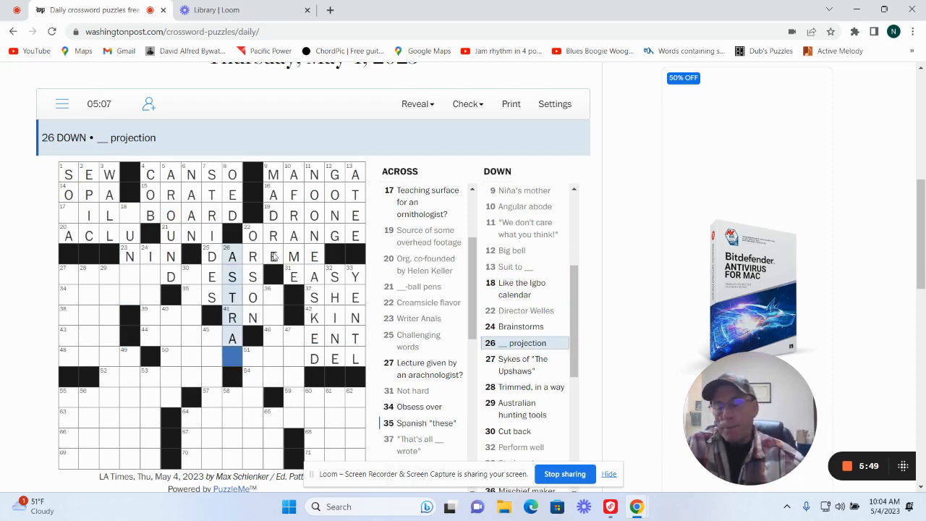
pyautogui.write('L')
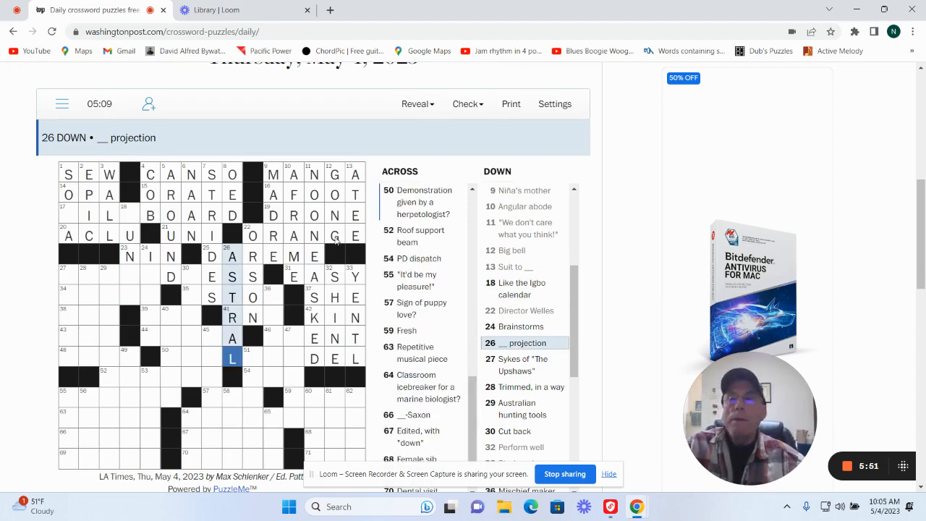
# Step: Fill NIN at 35 Across, then ESTOS and RNC at 41 and 46 Across
pyautogui.click(189, 277)
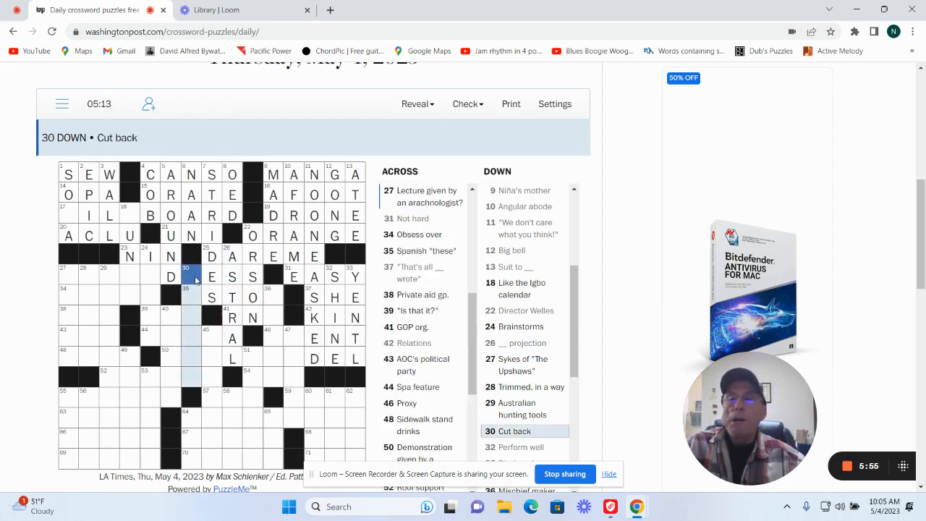
pyautogui.click(190, 296)
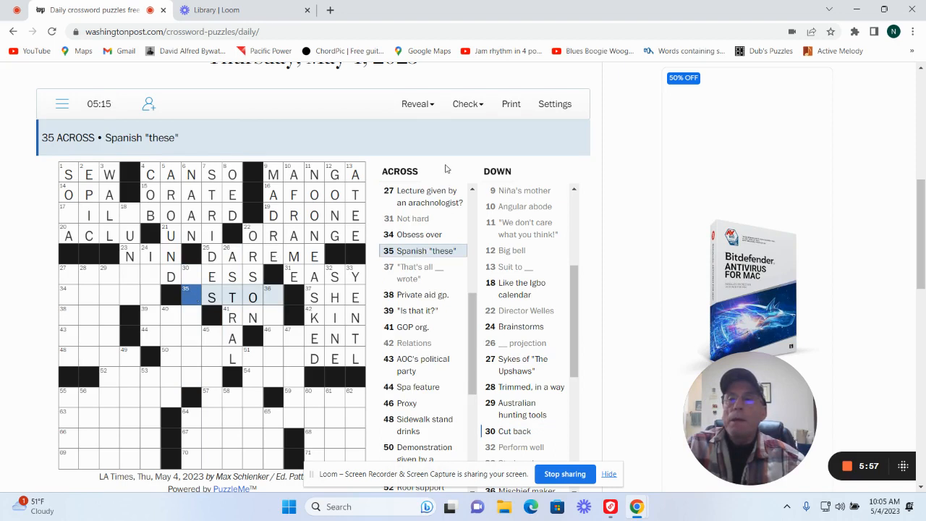
pyautogui.write('S')
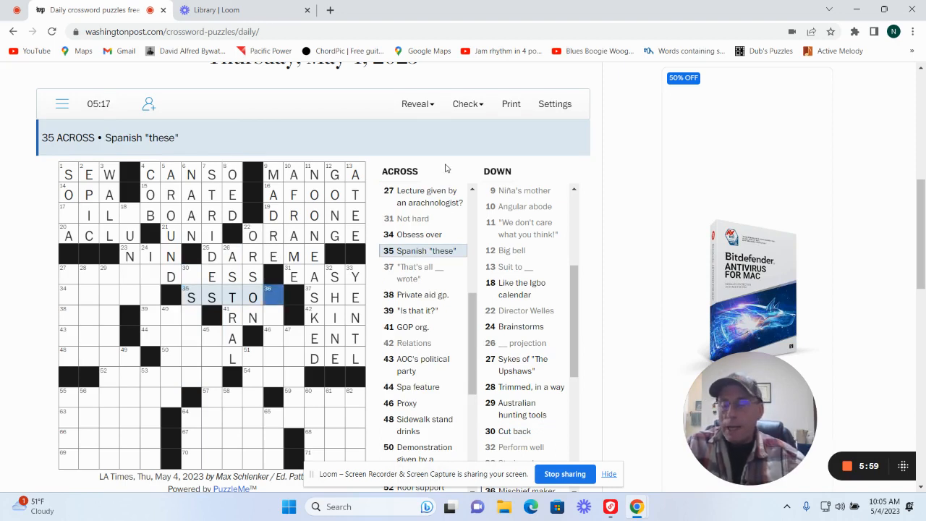
pyautogui.write('S')
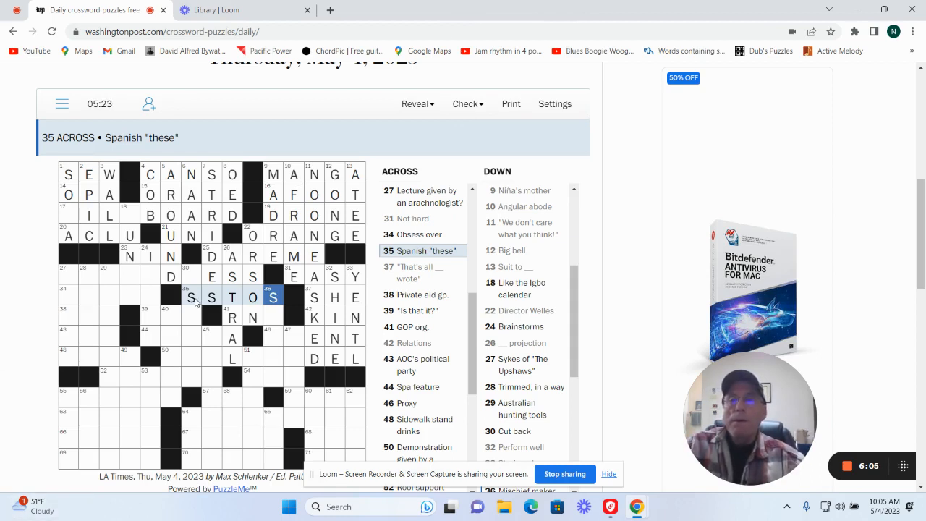
pyautogui.click(191, 298)
pyautogui.write('E')
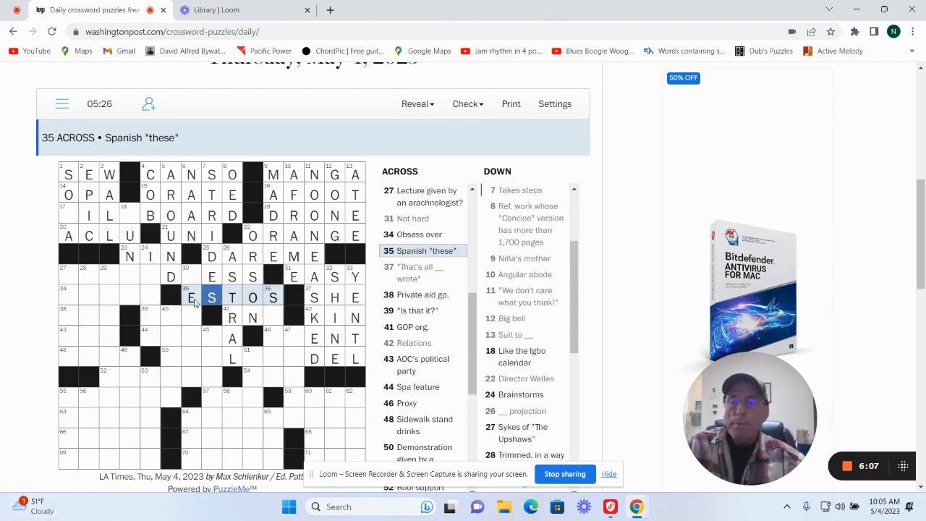
pyautogui.click(277, 319)
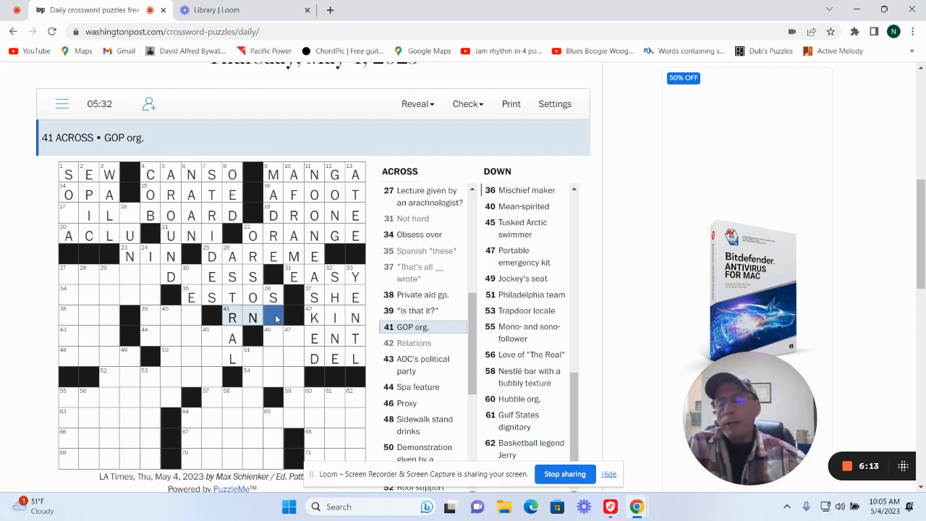
pyautogui.write('C')
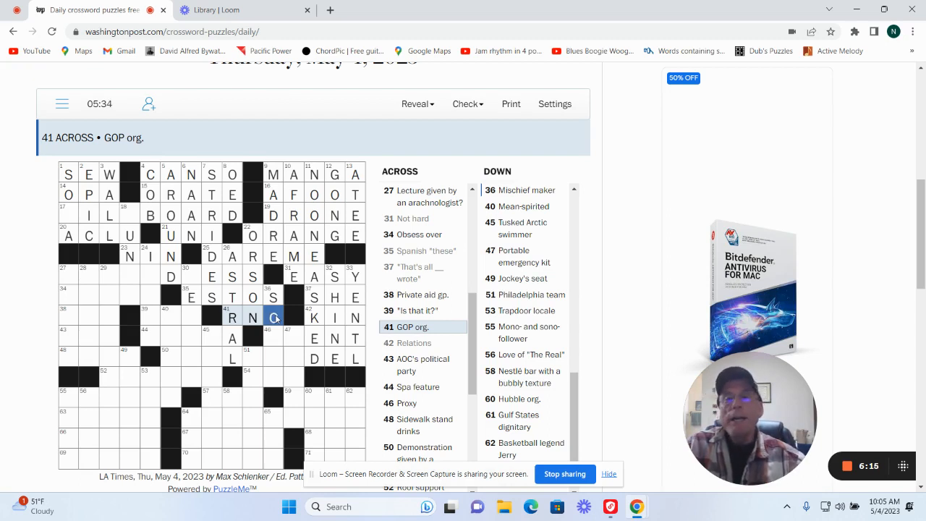
pyautogui.click(274, 340)
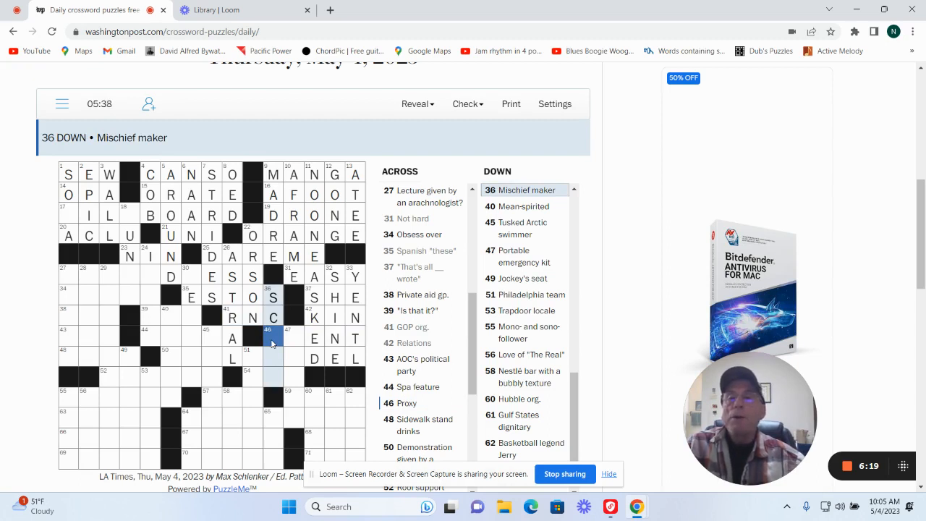
pyautogui.click(274, 342)
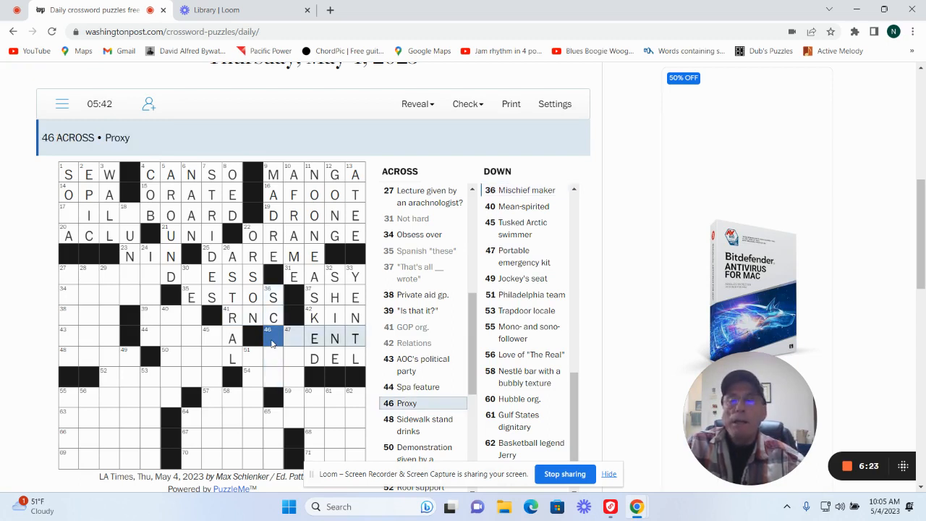
pyautogui.click(295, 337)
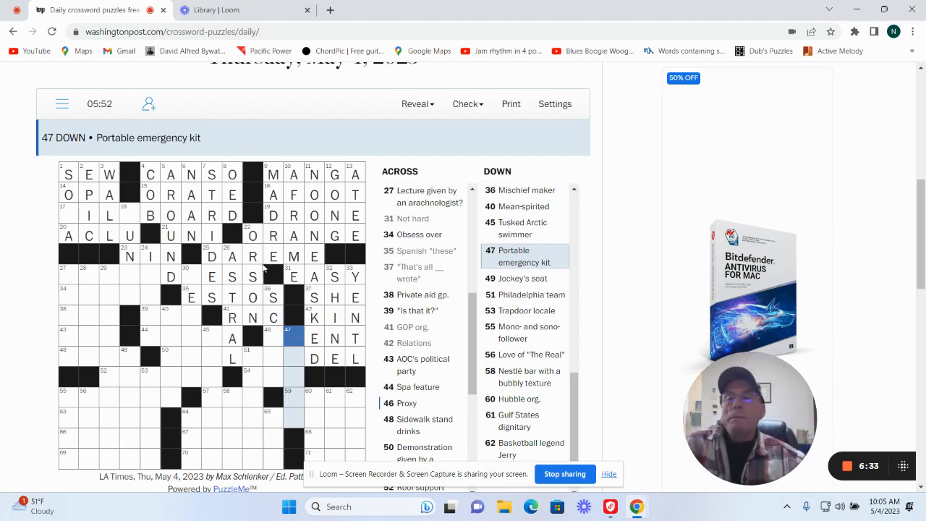
# Step: Fill IDEAS at 24 Down and complete ADDRESS at 27 Across
pyautogui.click(150, 318)
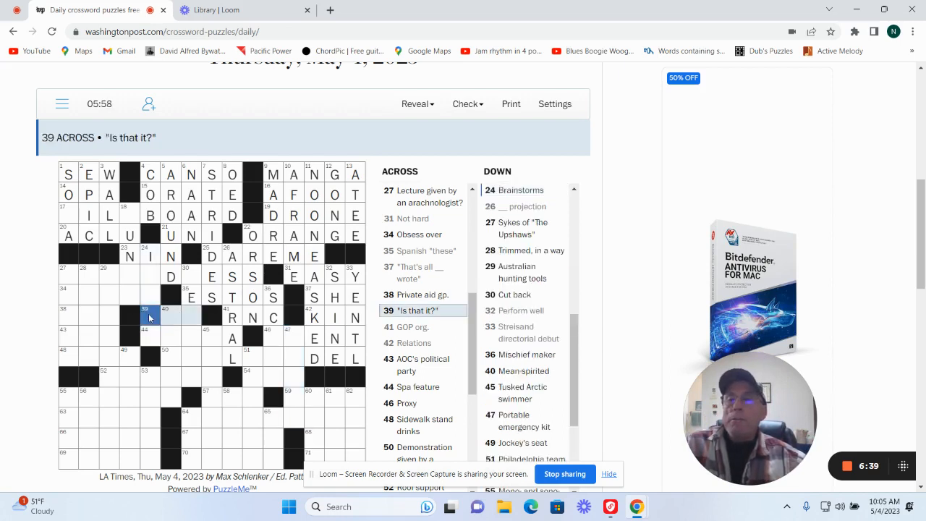
pyautogui.click(150, 316)
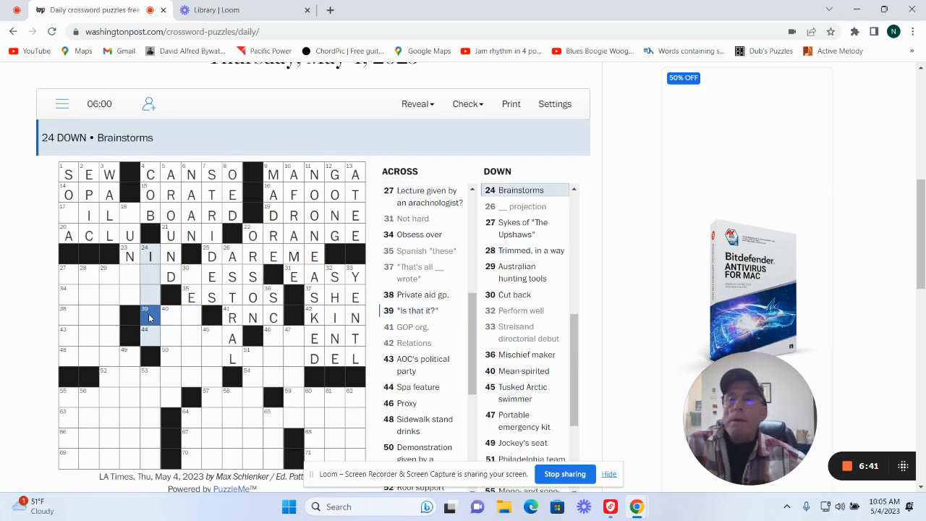
pyautogui.click(152, 275)
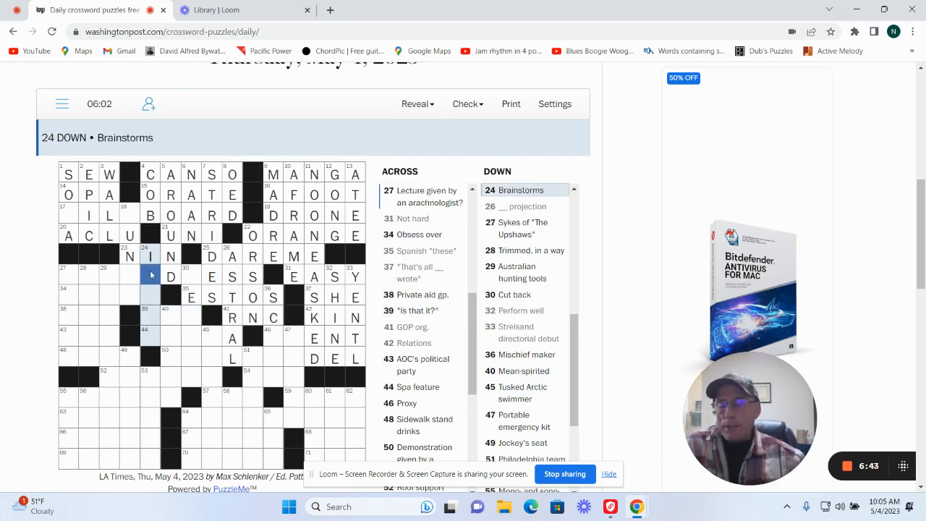
pyautogui.write('DEAS')
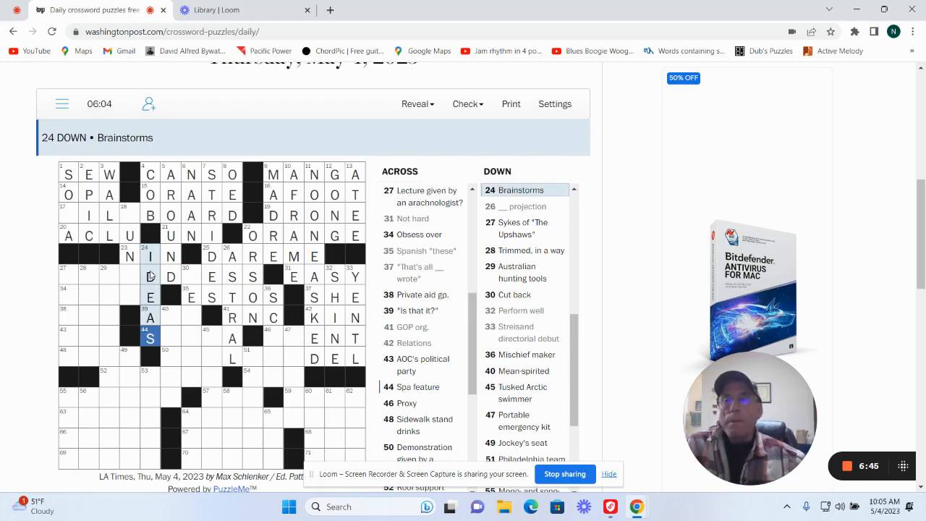
pyautogui.click(69, 275)
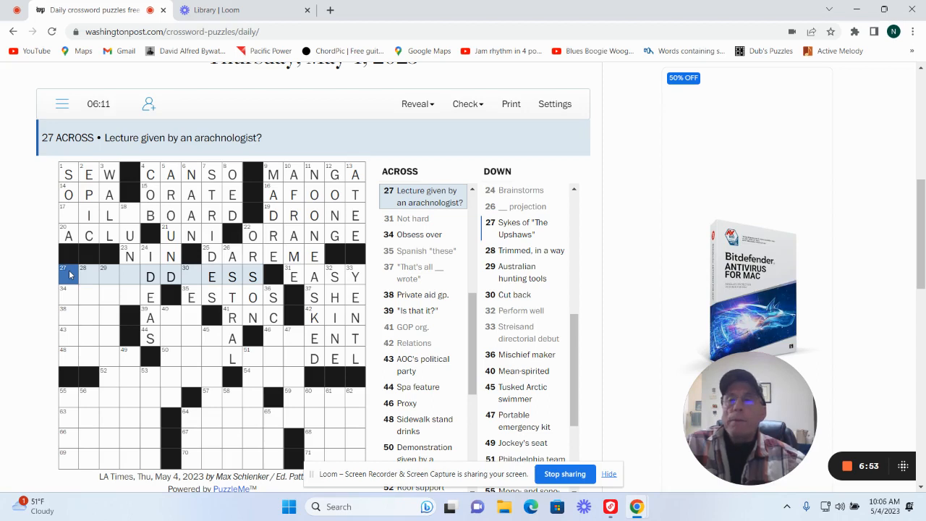
pyautogui.click(132, 277)
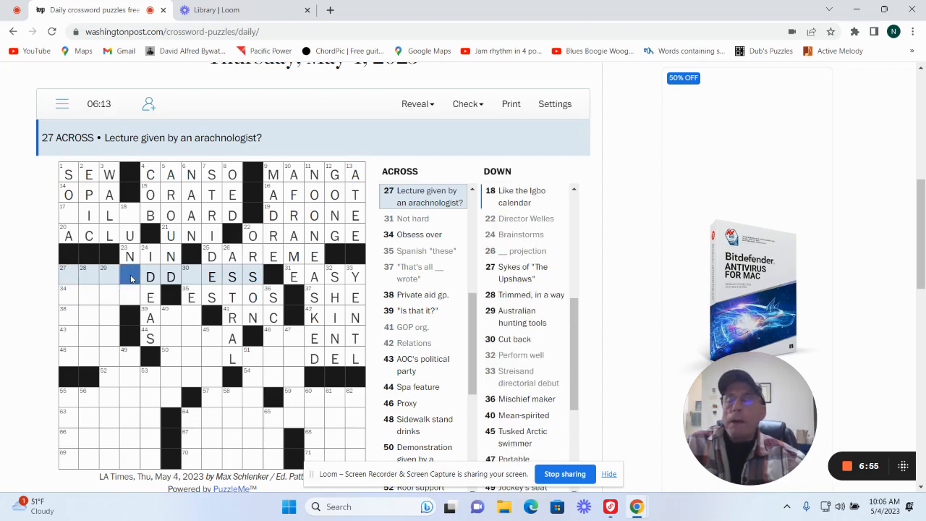
pyautogui.write('ADD')
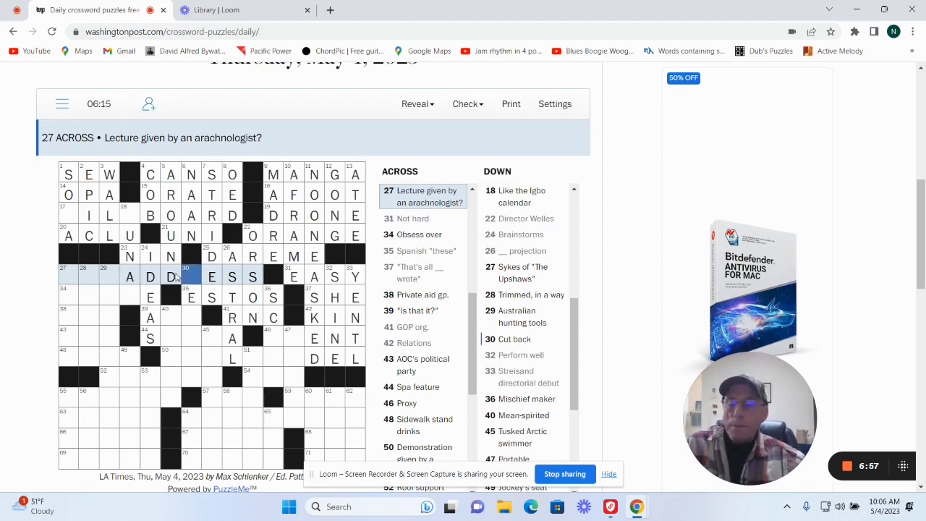
pyautogui.write('R')
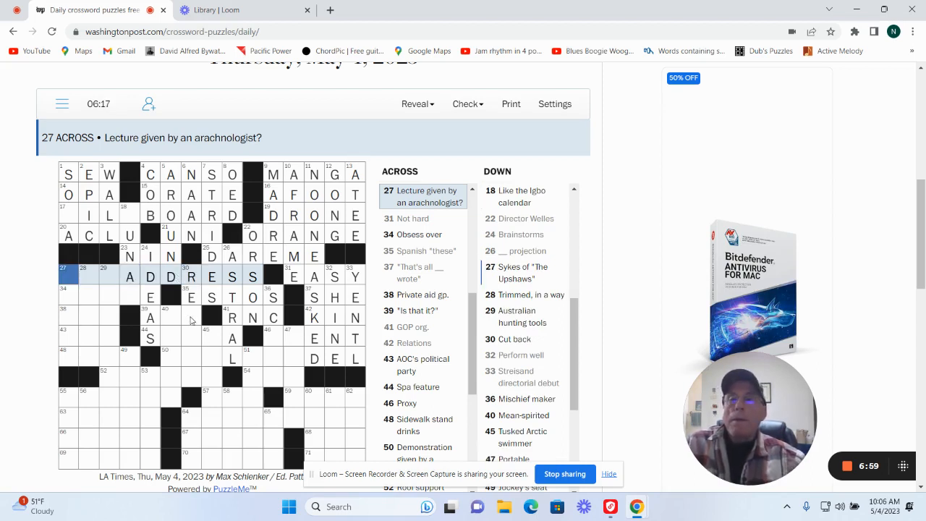
# Step: Complete AND at 39 Across
pyautogui.click(192, 320)
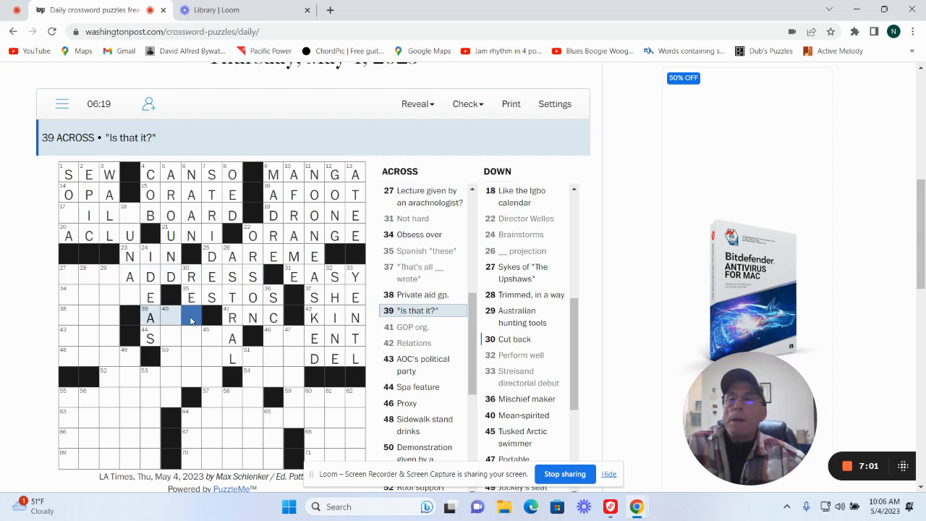
pyautogui.click(173, 320)
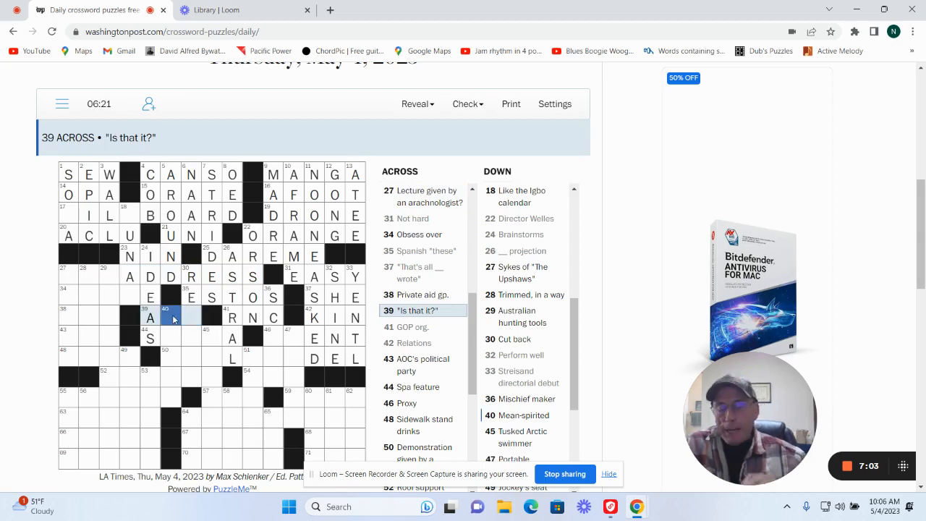
pyautogui.write('ND')
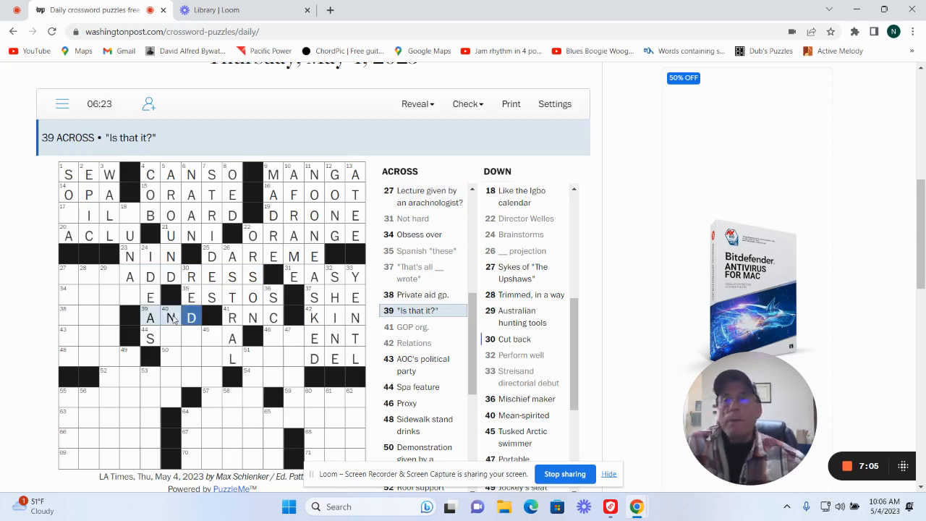
pyautogui.click(191, 338)
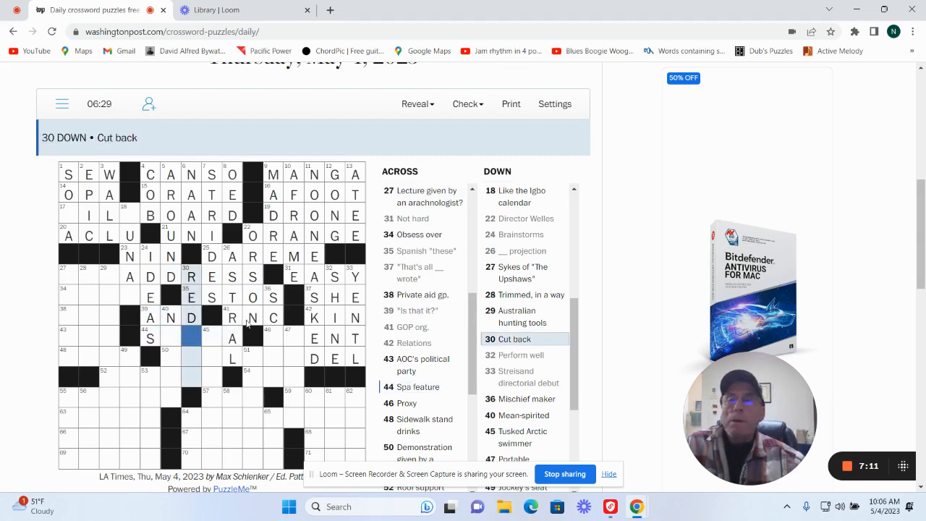
# Step: Fill SAUNA at 44 Across, REDUCE at 30 Down and NASTY at 40 Down
pyautogui.click(171, 338)
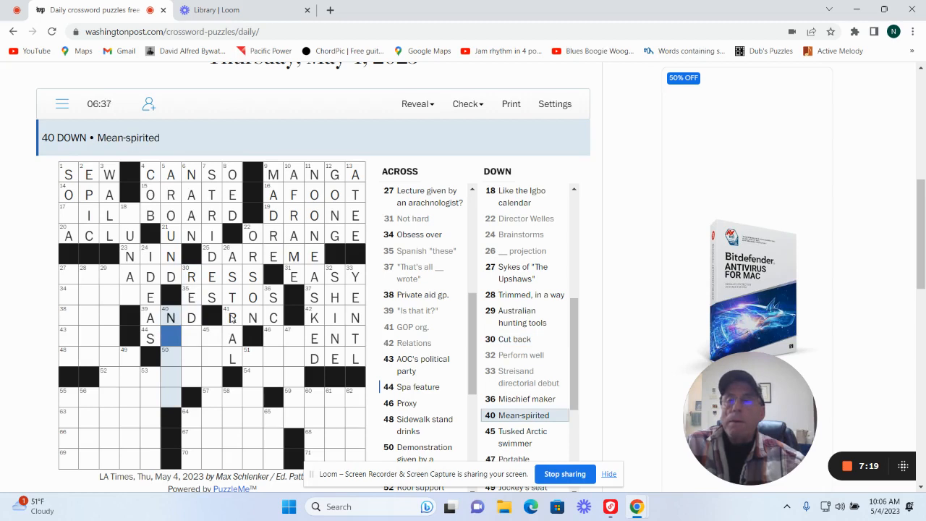
pyautogui.click(172, 340)
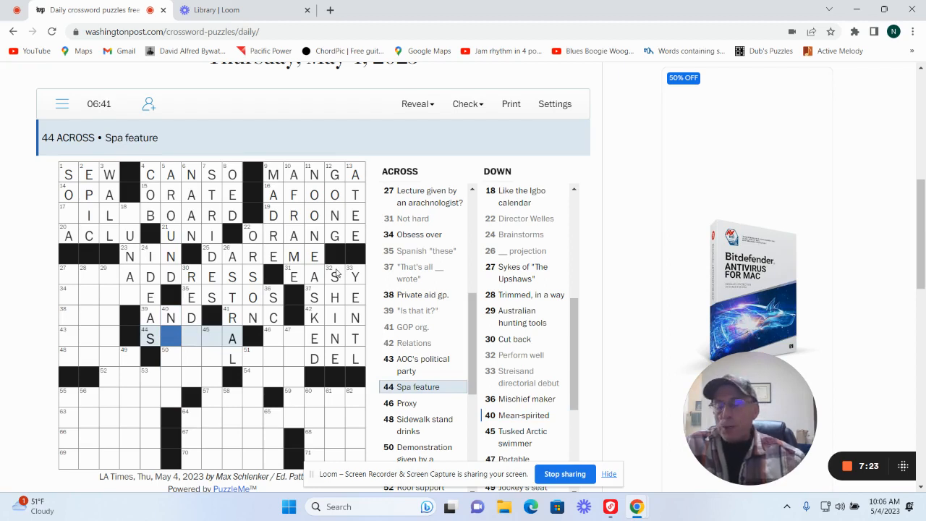
pyautogui.write('AUNA')
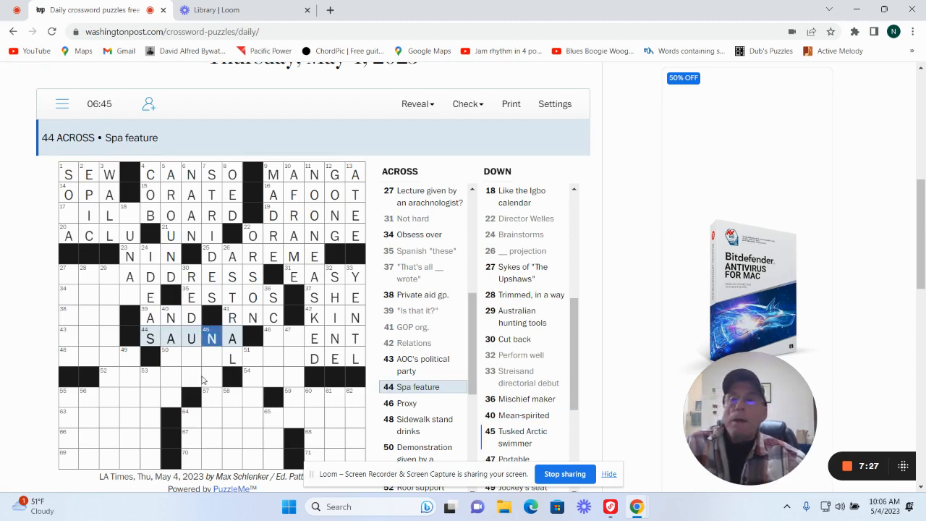
pyautogui.click(190, 358)
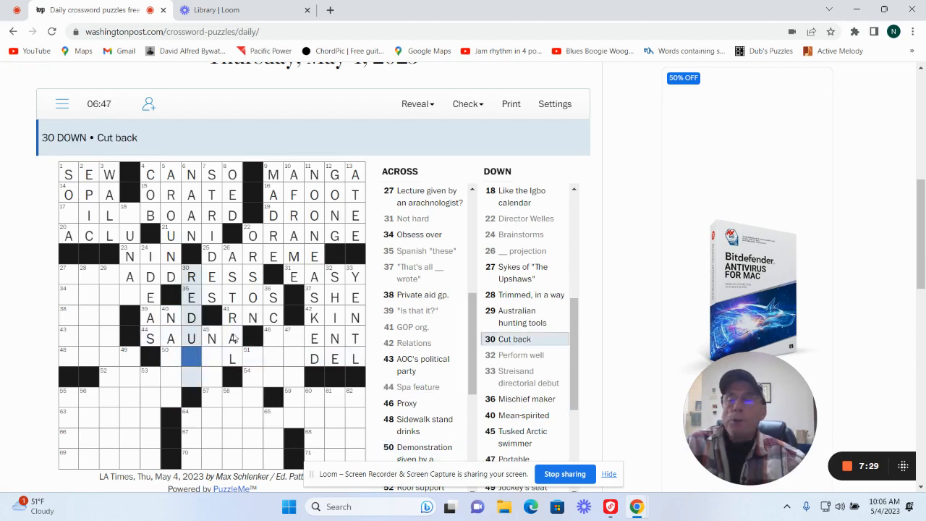
pyautogui.write('CE')
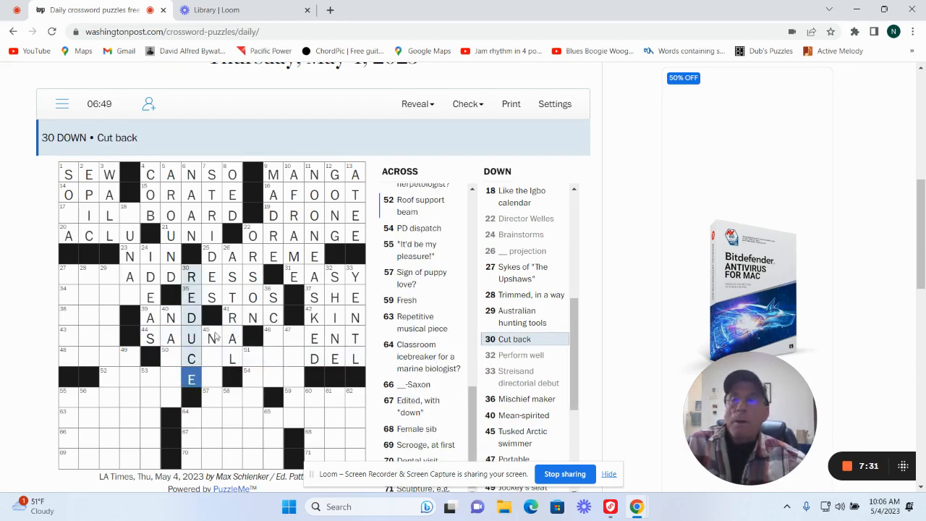
pyautogui.click(170, 359)
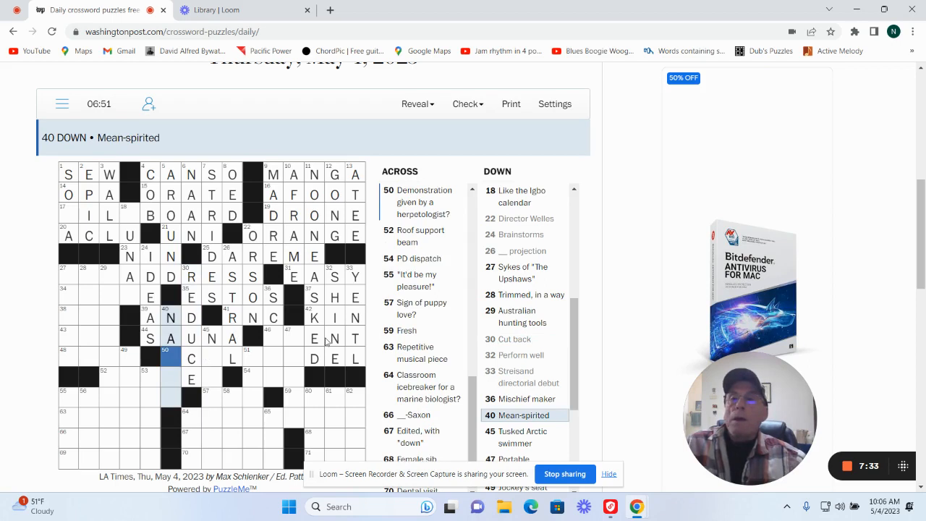
pyautogui.write('STY')
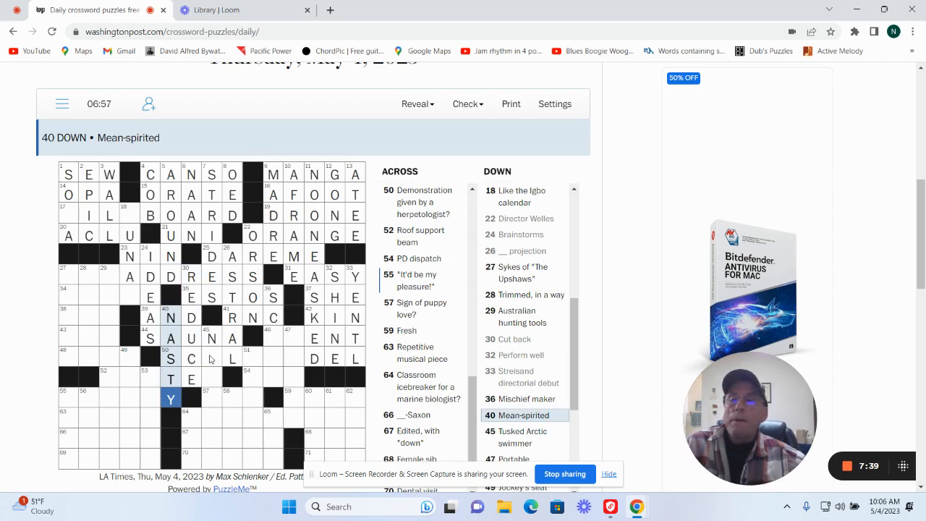
pyautogui.click(66, 277)
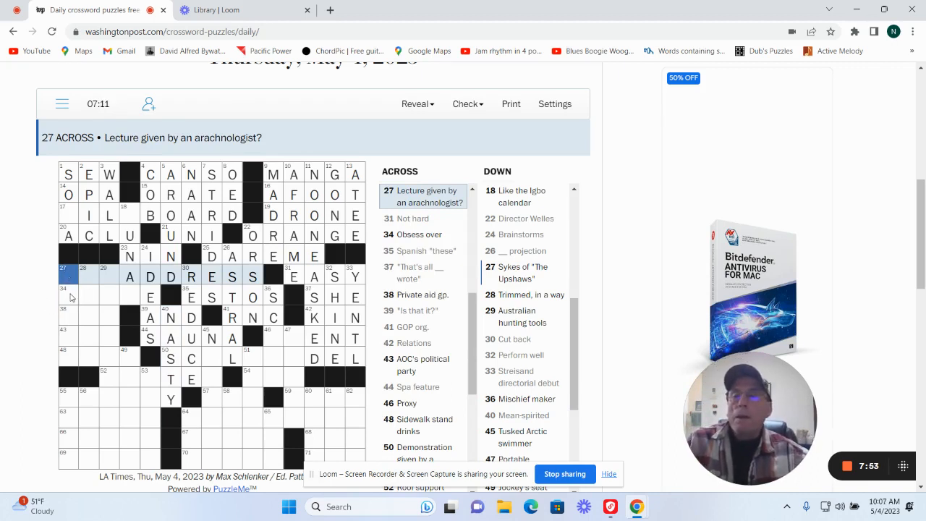
# Step: Review clues 34, 38 and 43 Across and square 48 in the lower left
pyautogui.click(70, 296)
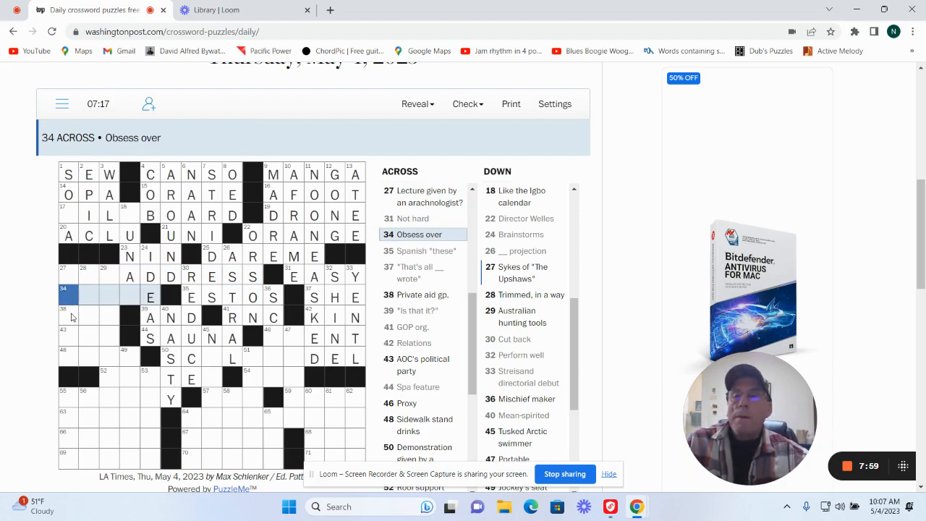
pyautogui.click(72, 319)
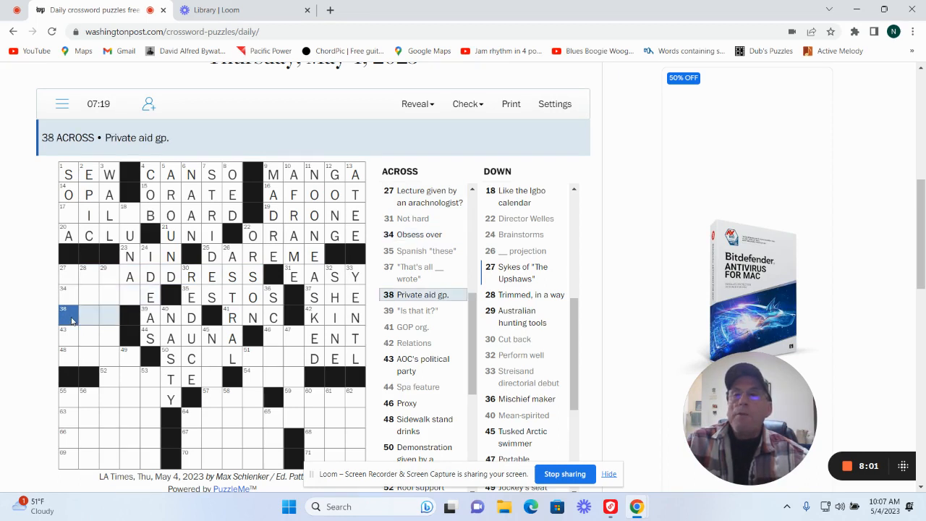
pyautogui.click(73, 340)
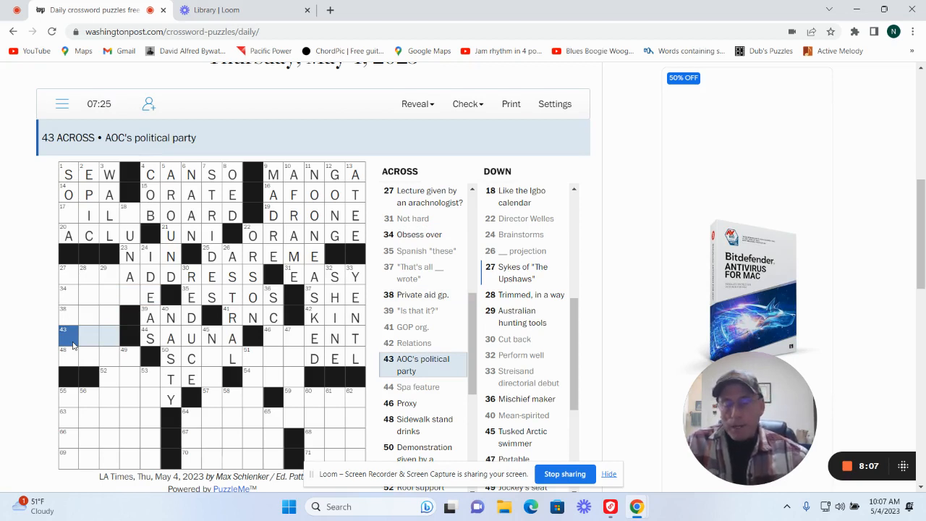
pyautogui.write('DEM')
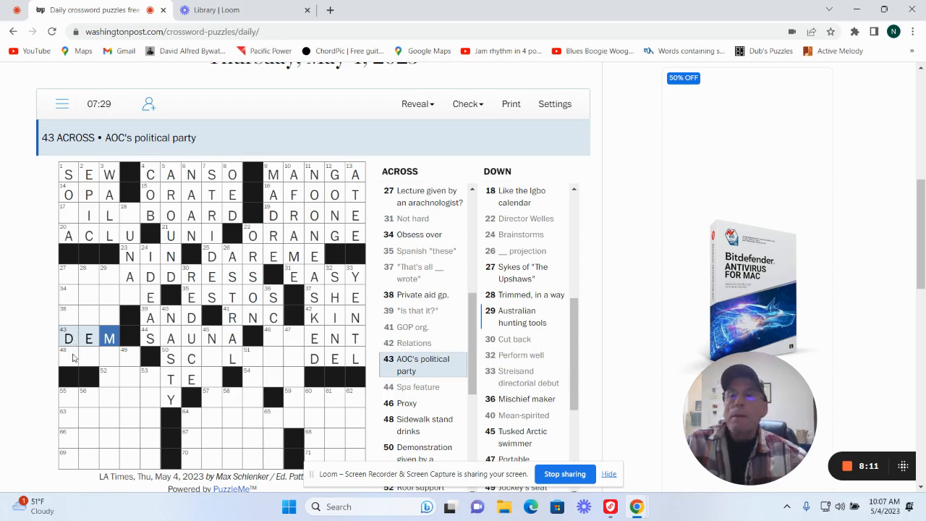
pyautogui.click(72, 356)
pyautogui.click(72, 356)
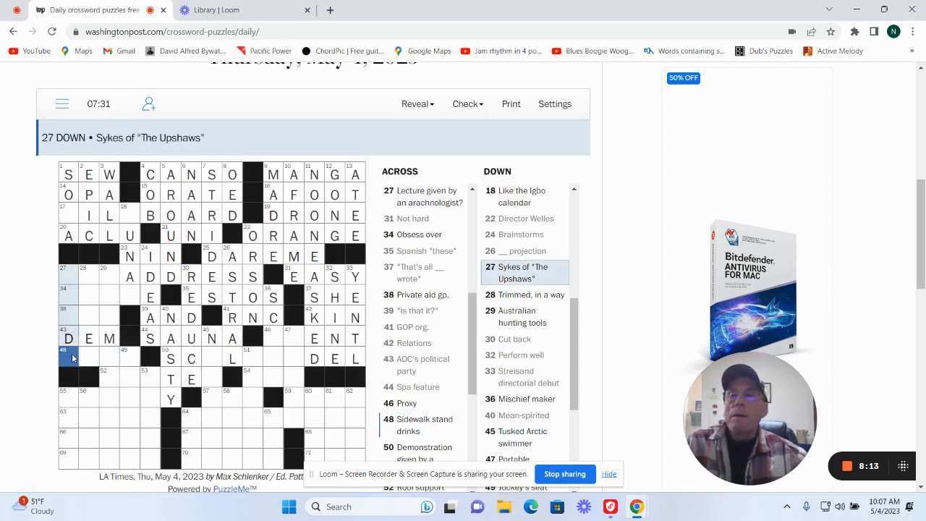
# Step: Complete WEBADDRESS at 27 Across, BILLBOARD at 17 Across and LUNAR at 18 Down
pyautogui.click(66, 276)
pyautogui.write('WA')
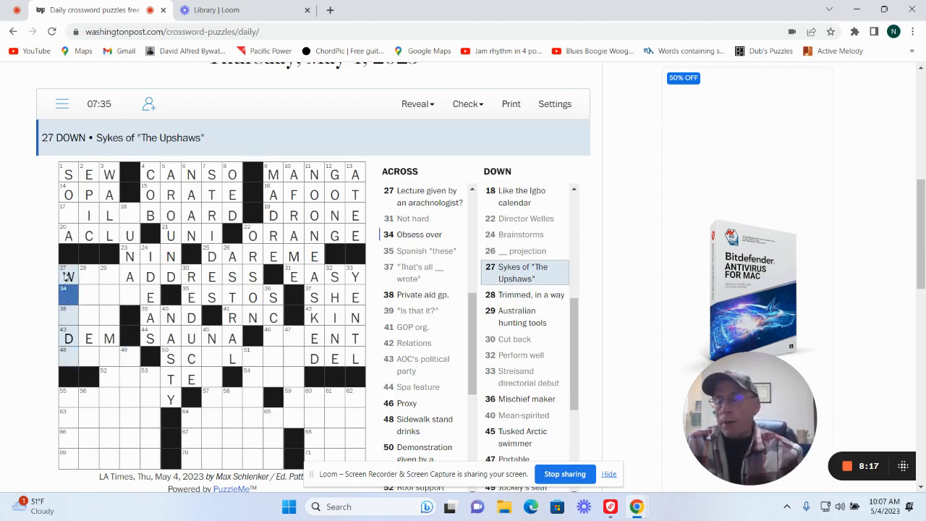
pyautogui.write('ND')
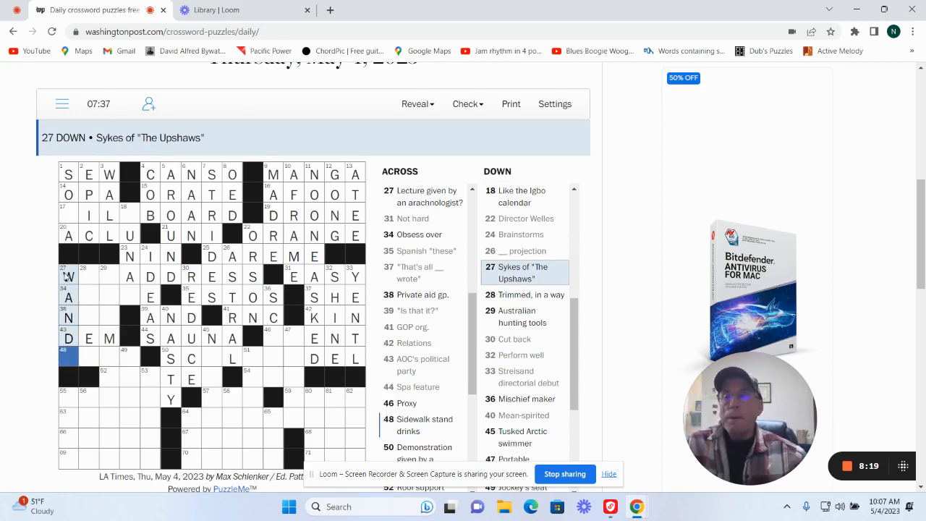
pyautogui.write('A')
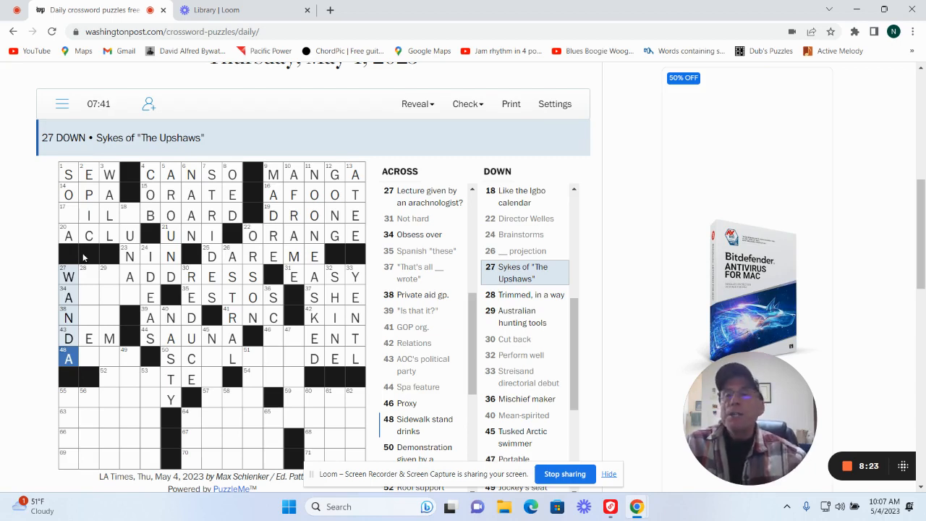
pyautogui.click(87, 277)
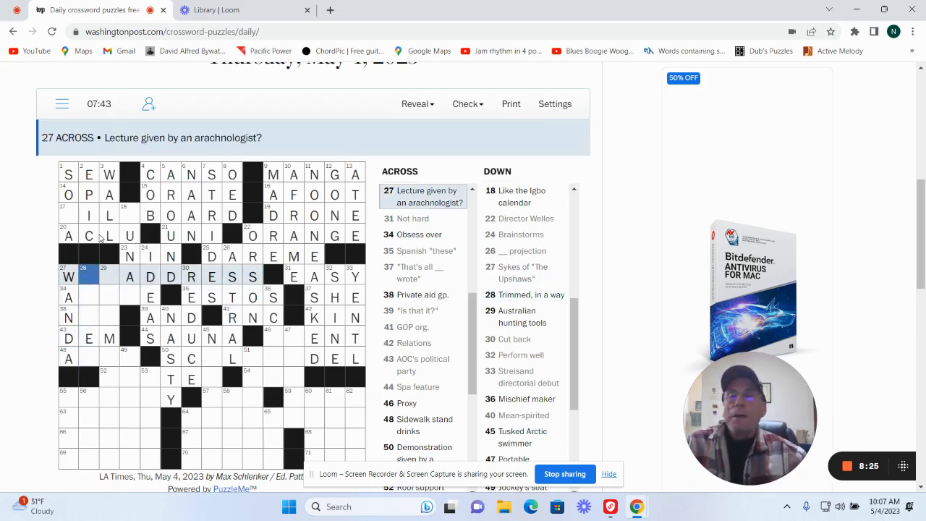
pyautogui.write('E')
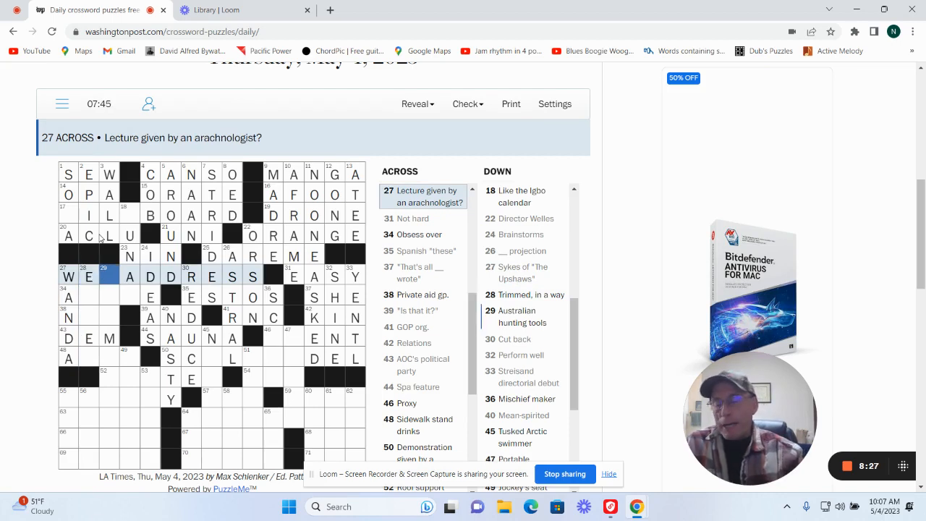
pyautogui.write('B')
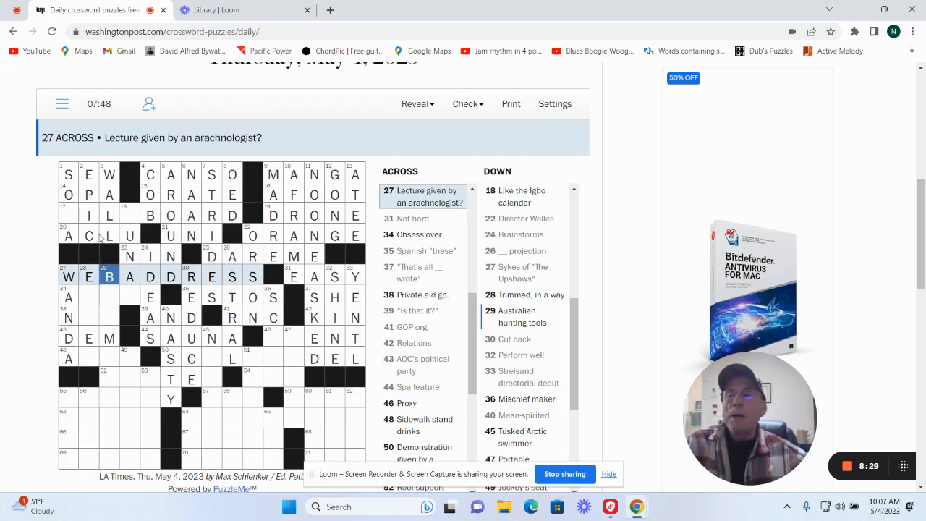
pyautogui.click(69, 215)
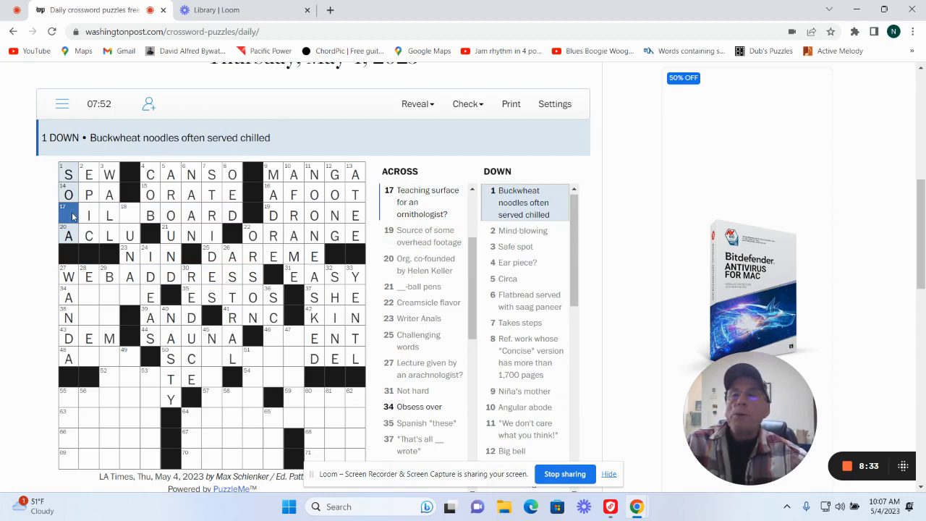
pyautogui.click(72, 216)
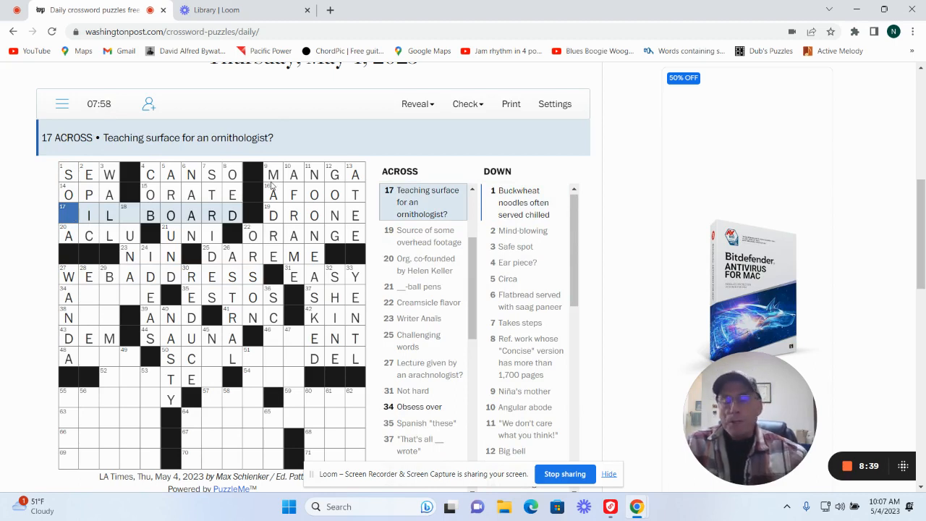
pyautogui.write('BIL')
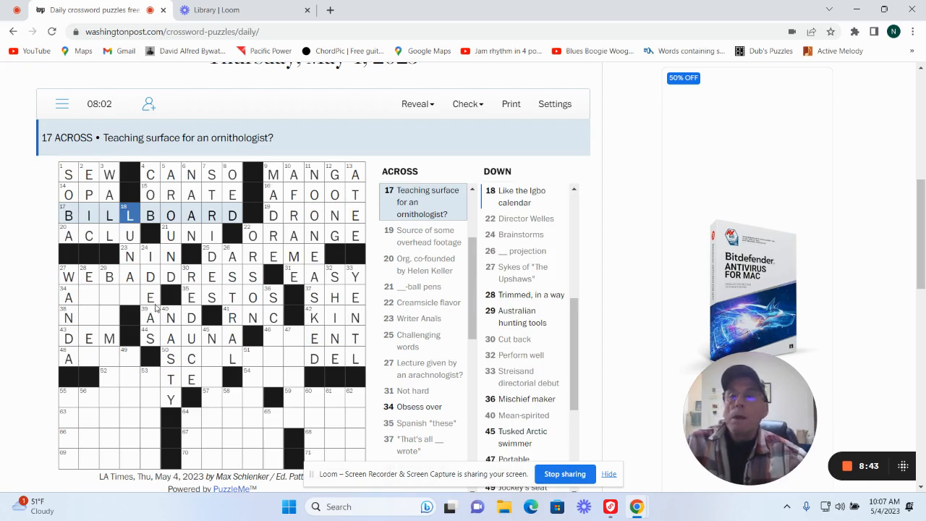
pyautogui.click(128, 295)
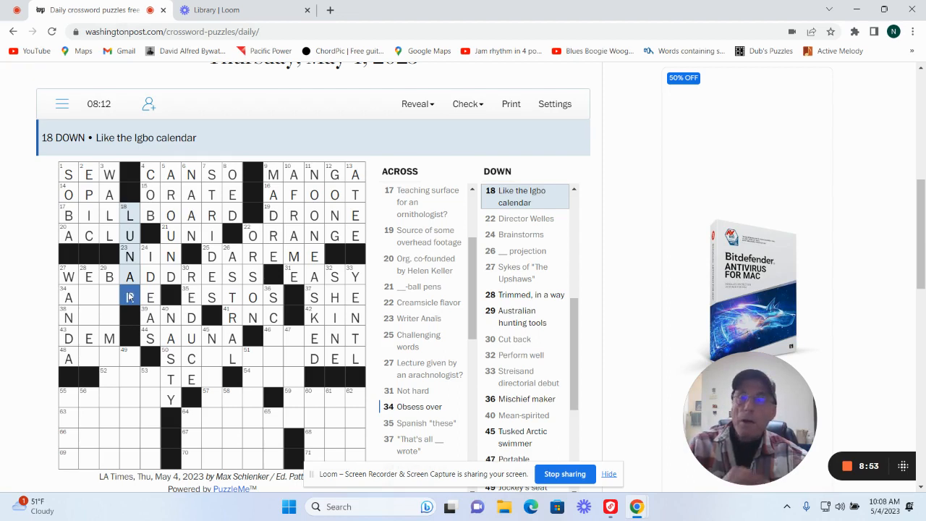
# Step: Fill ADORE into 34 Across (Obsess over) and start the 28 Down and 38 Across entries
pyautogui.click(91, 299)
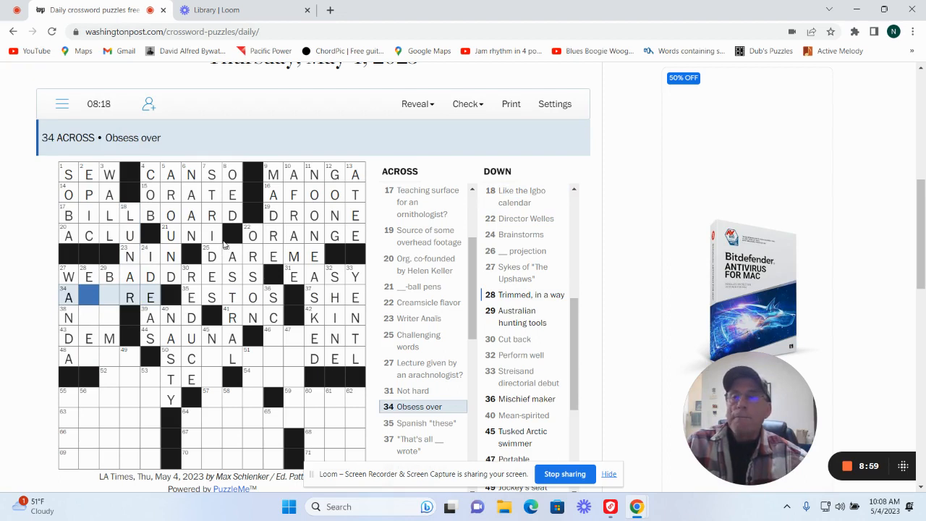
pyautogui.click(88, 295)
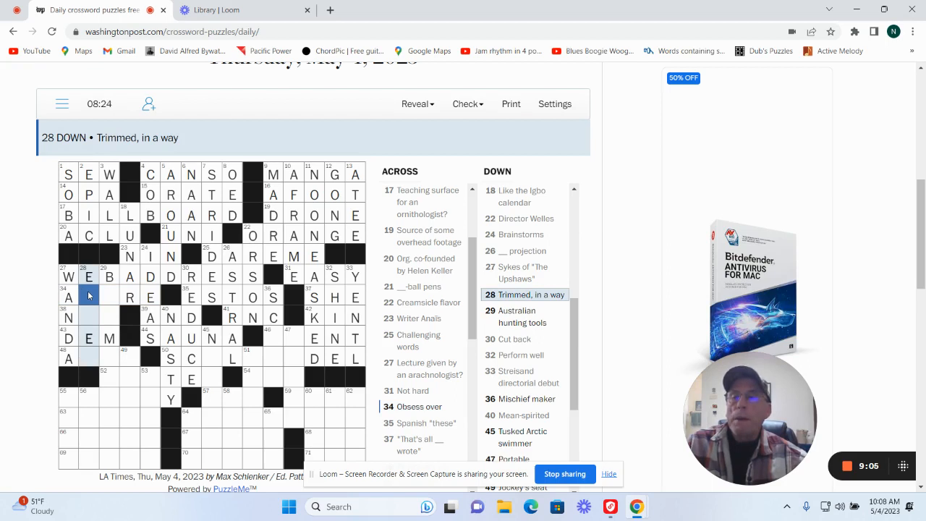
pyautogui.click(88, 295)
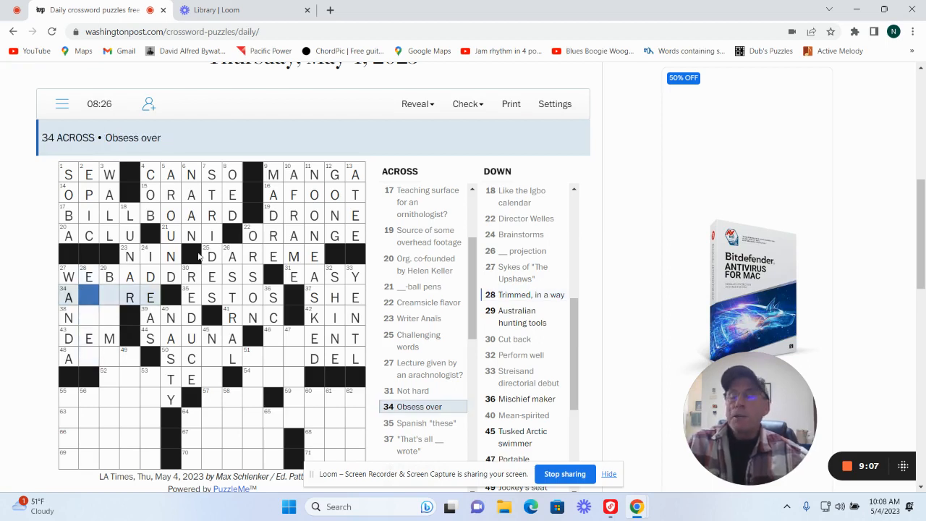
pyautogui.write('DO')
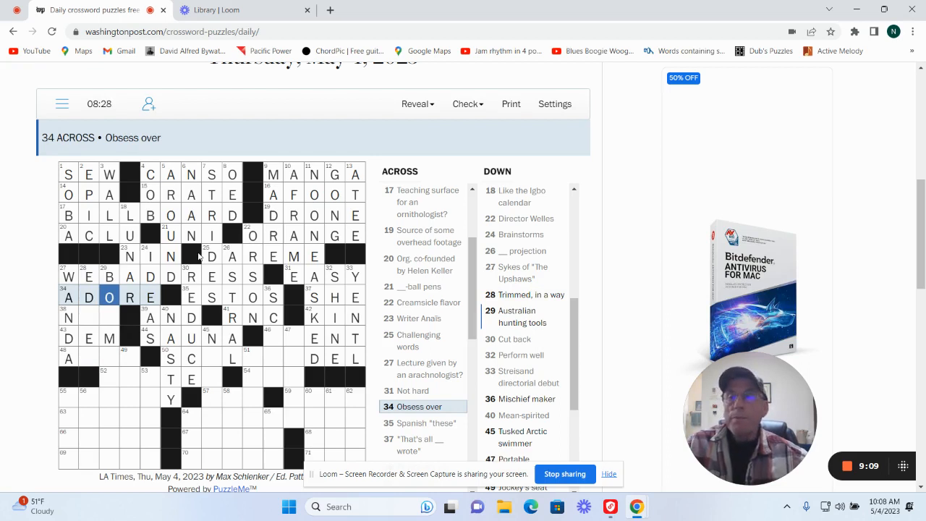
pyautogui.click(93, 320)
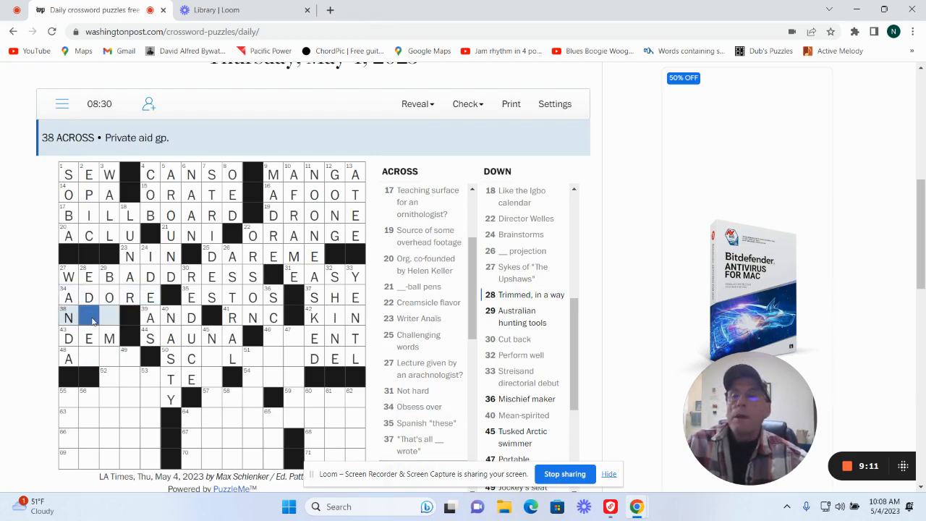
pyautogui.click(93, 320)
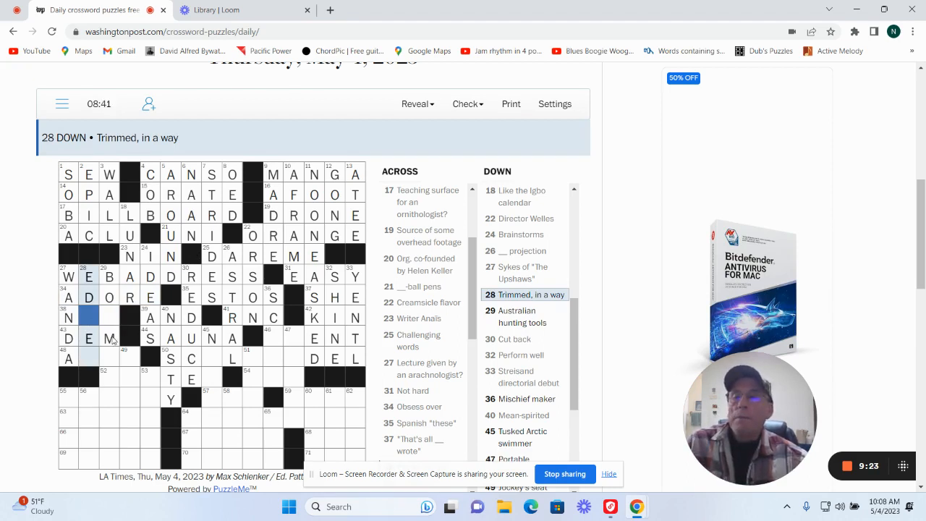
# Step: Erase the wrong M and E letters in 29 and 28 Down and correct 28 Down to EDGED
pyautogui.click(110, 339)
pyautogui.press('BackSpace')
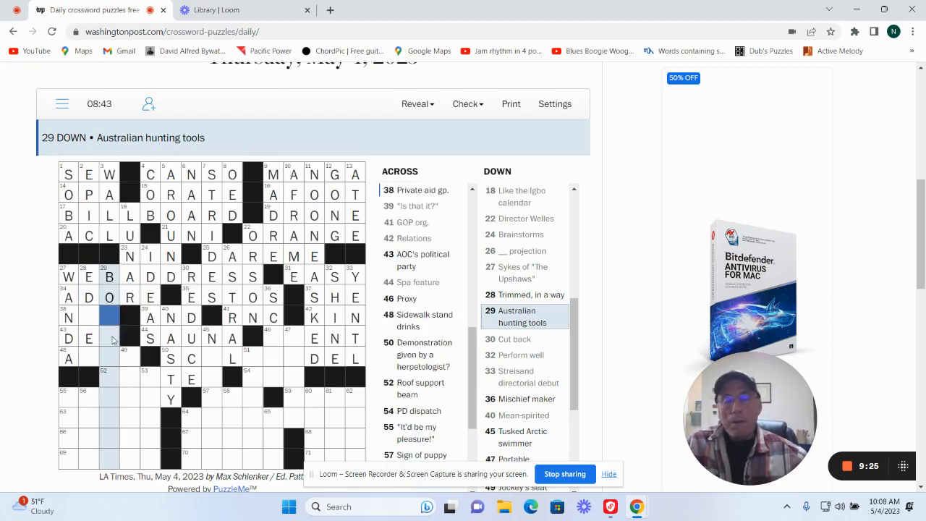
pyautogui.press('BackSpace')
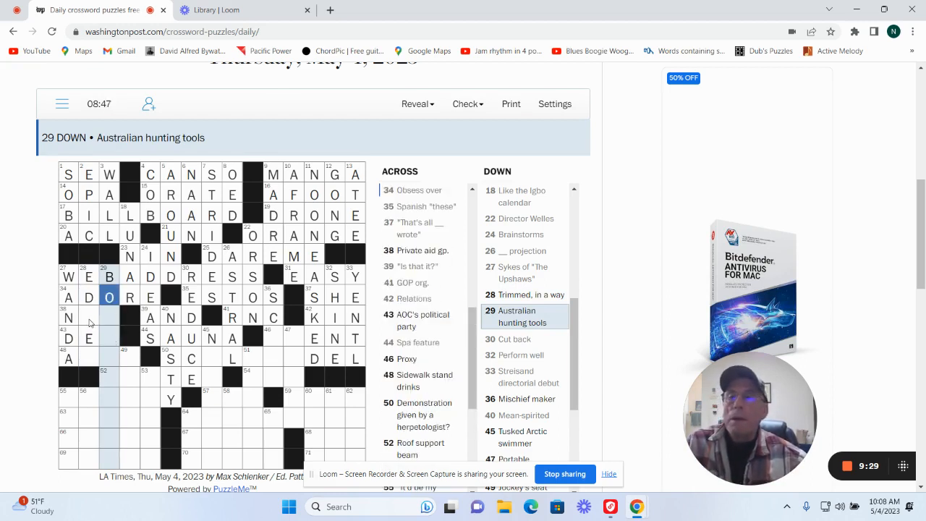
pyautogui.click(90, 323)
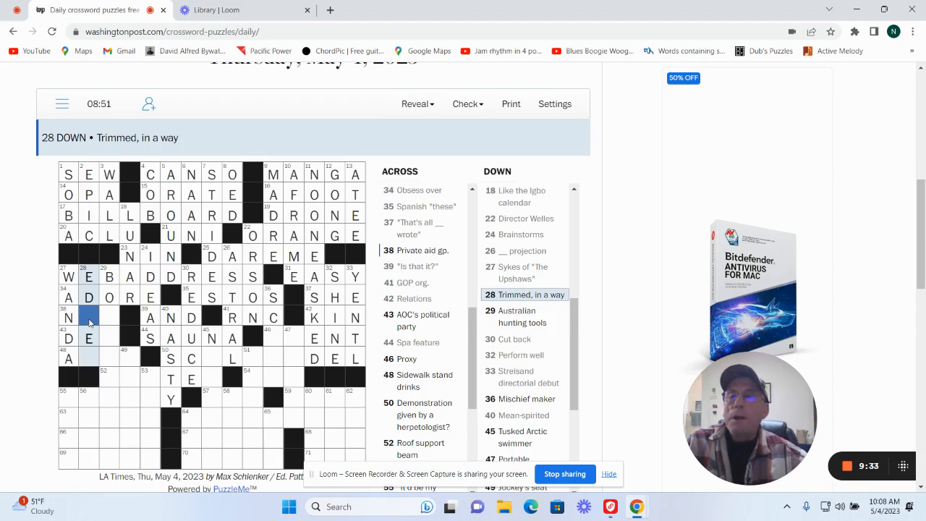
pyautogui.click(90, 340)
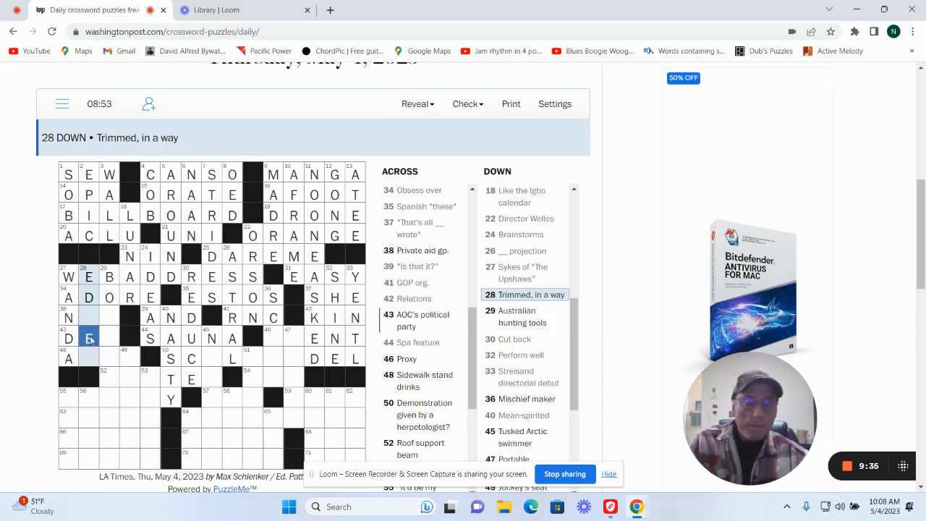
pyautogui.press('Delete')
pyautogui.click(92, 322)
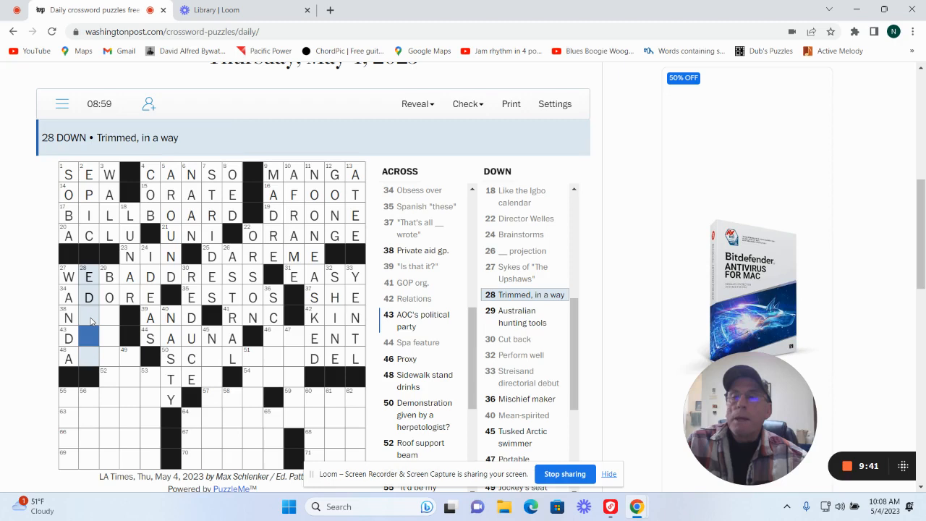
pyautogui.click(90, 321)
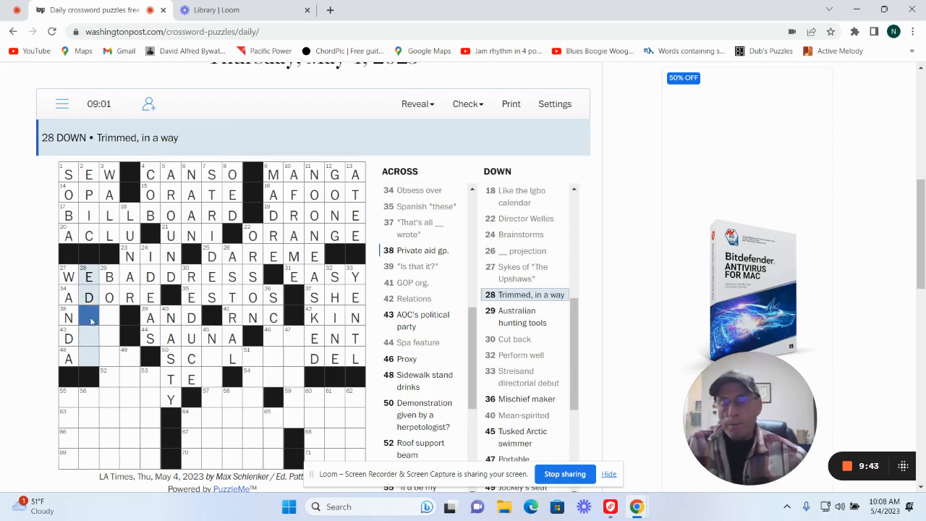
pyautogui.write('CE')
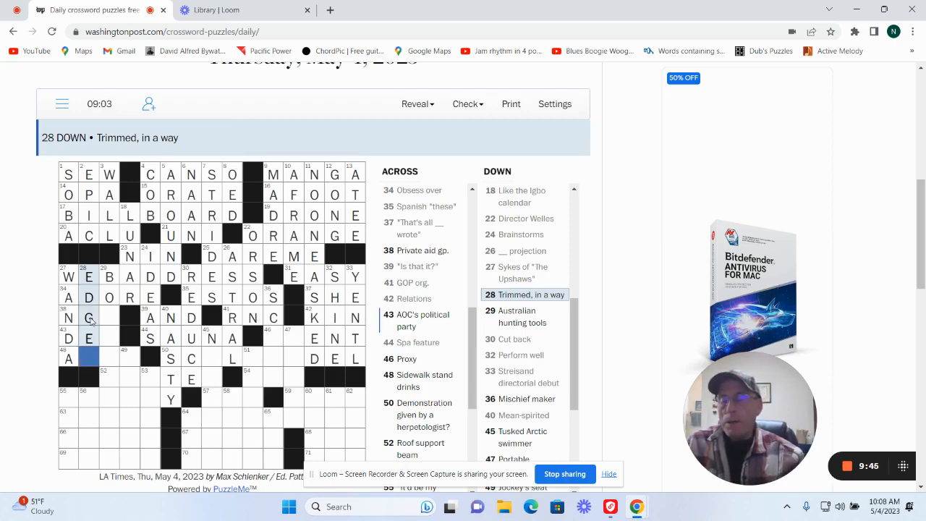
pyautogui.write('D')
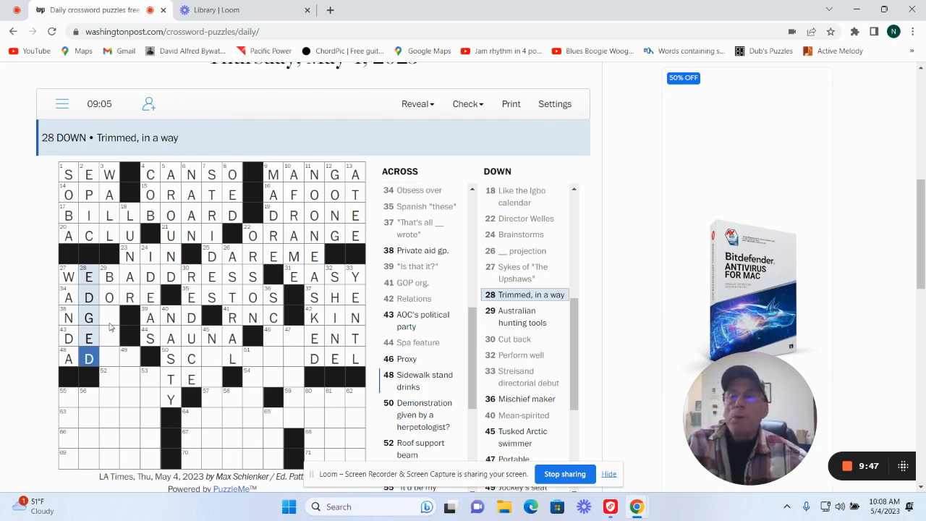
# Step: Complete NGO, DEM and ADES in 38, 43 and 48 Across, then continue 29 Down at square 52
pyautogui.click(112, 326)
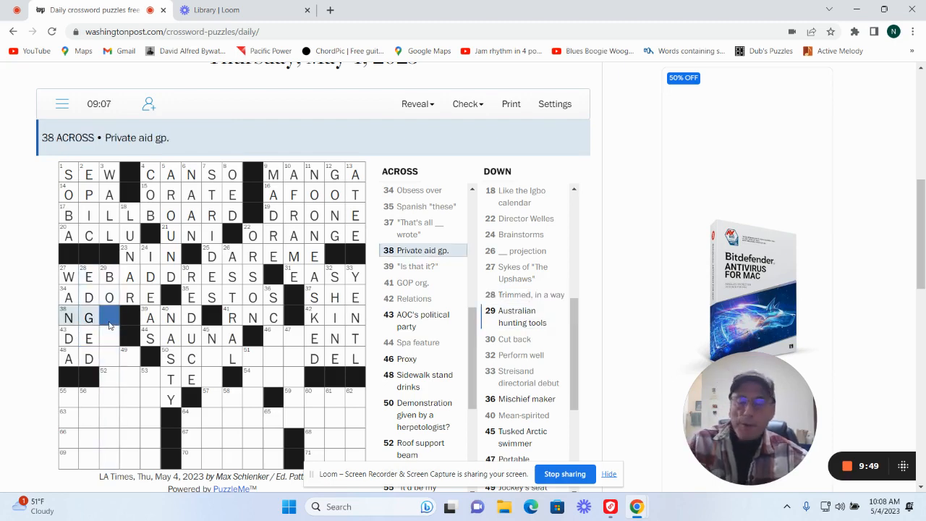
pyautogui.write('O')
pyautogui.click(110, 338)
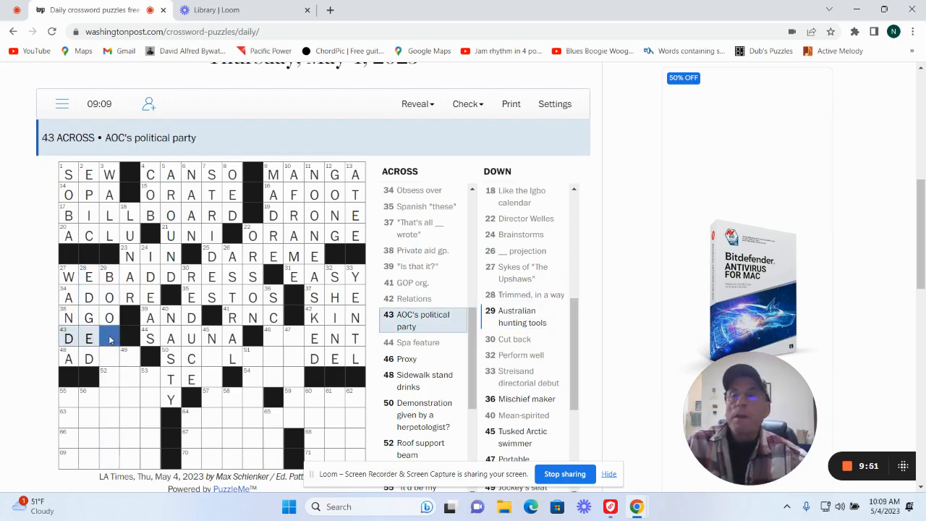
pyautogui.write('M')
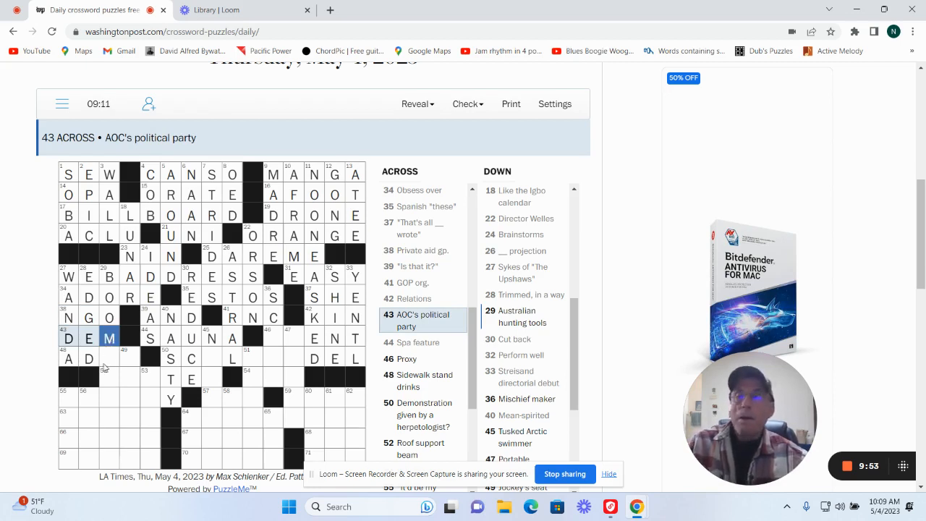
pyautogui.click(109, 359)
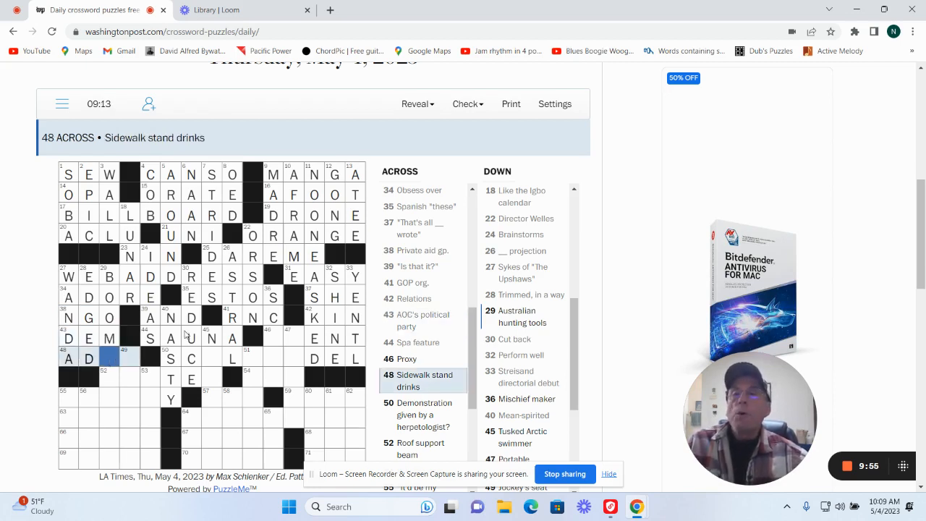
pyautogui.write('ES')
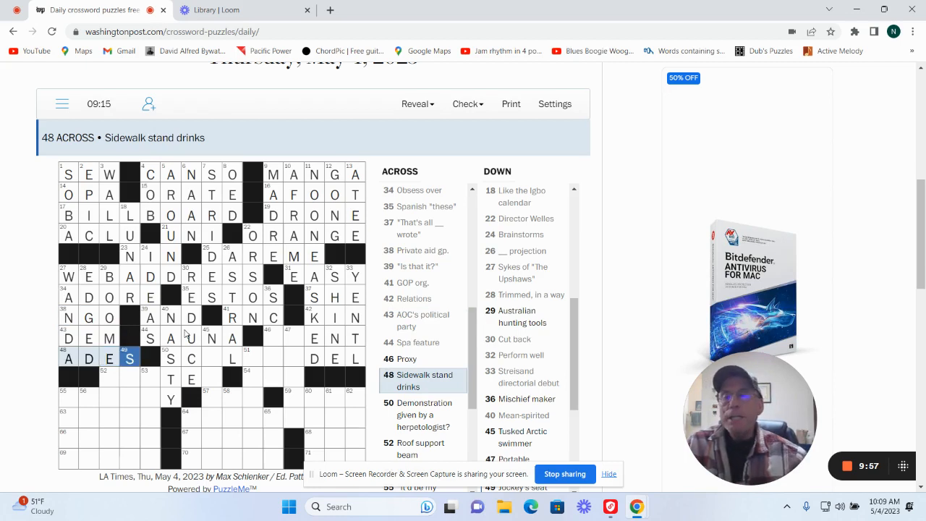
pyautogui.click(114, 371)
pyautogui.scroll(-1, 431, 325)
pyautogui.scroll(-1, 431, 324)
pyautogui.scroll(-1, 198, 271)
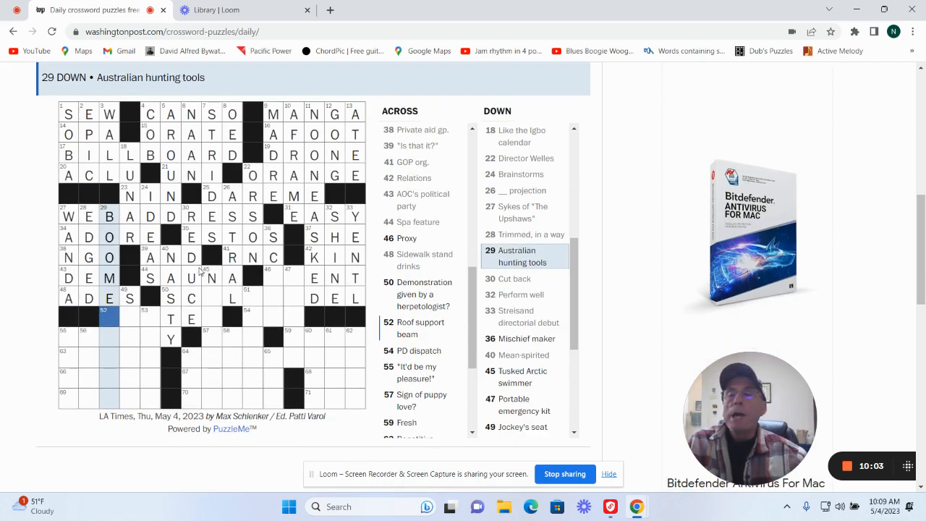
pyautogui.write('r')
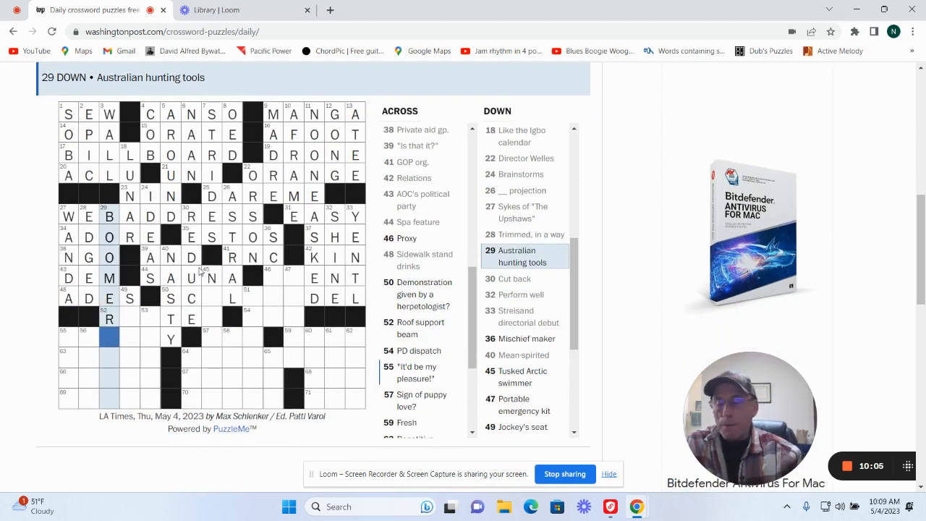
pyautogui.write('an')
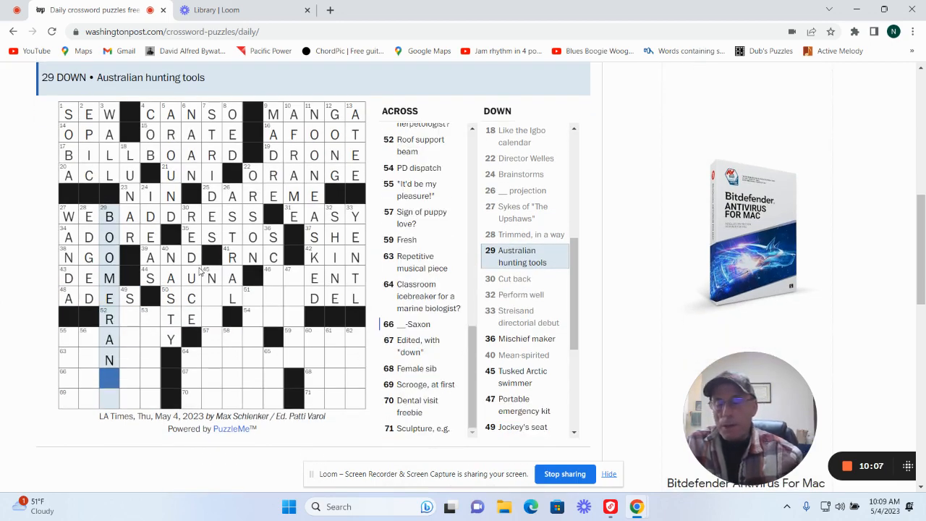
pyautogui.write('gs')
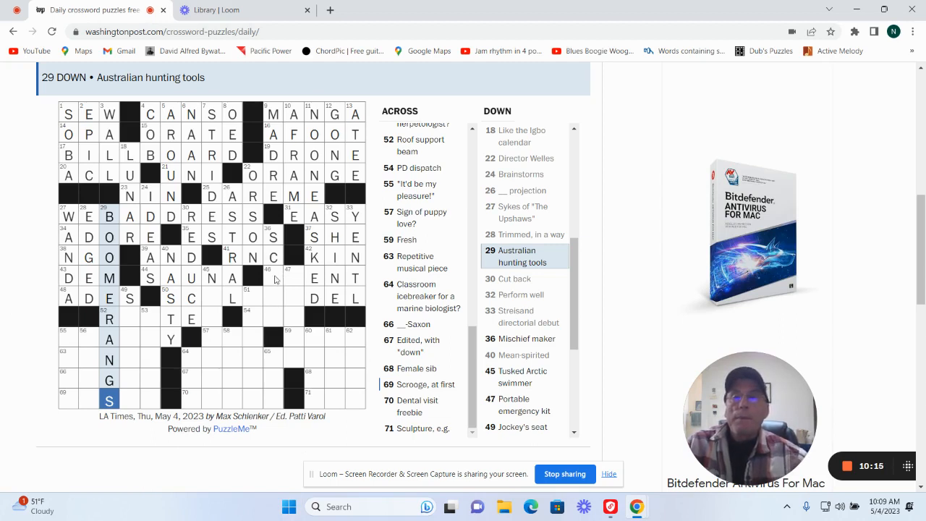
# Step: Finish BOOMERANGS in 29 Down and SCAMP in 36 Down, then move to 50 Across
pyautogui.click(275, 279)
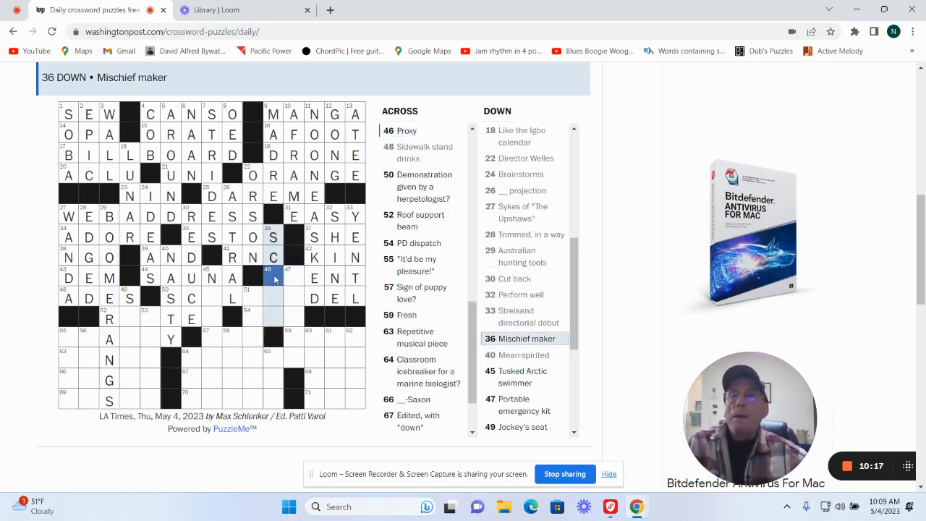
pyautogui.write('am')
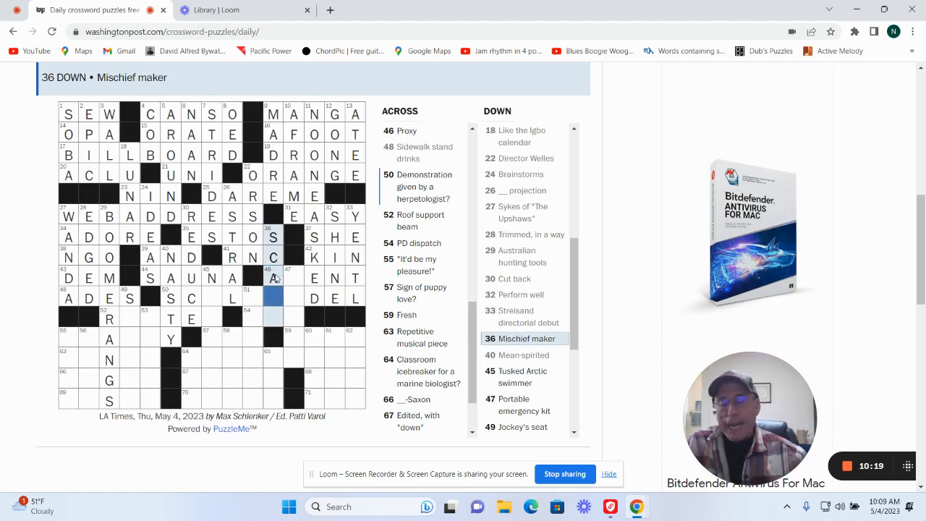
pyautogui.write('p')
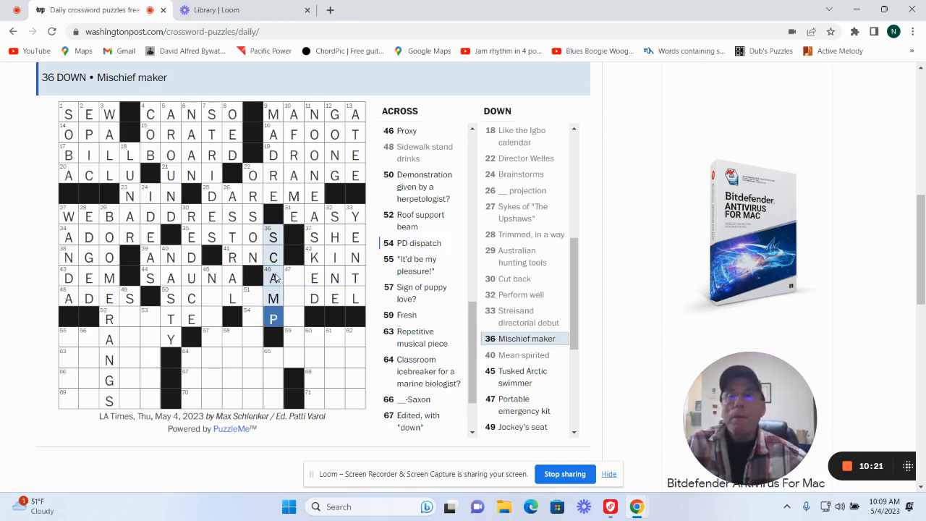
pyautogui.click(209, 302)
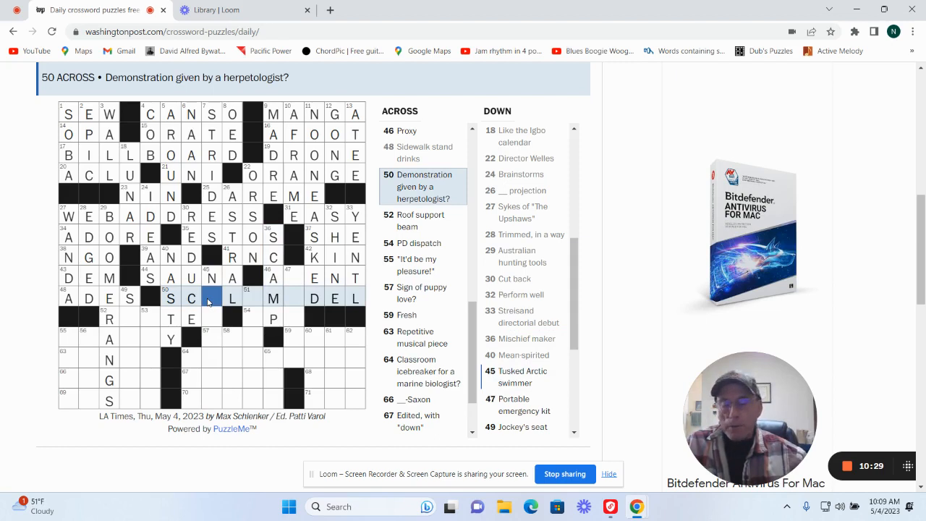
pyautogui.write('ae')
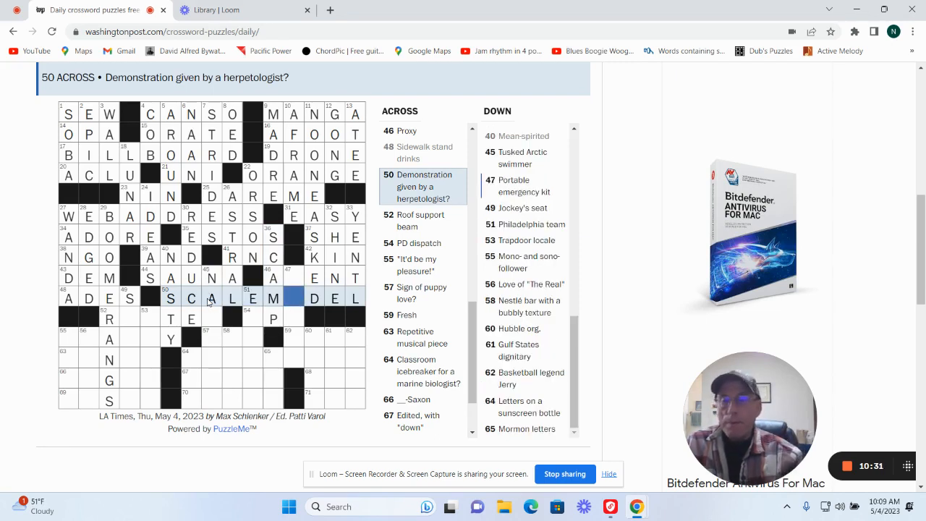
pyautogui.write('o')
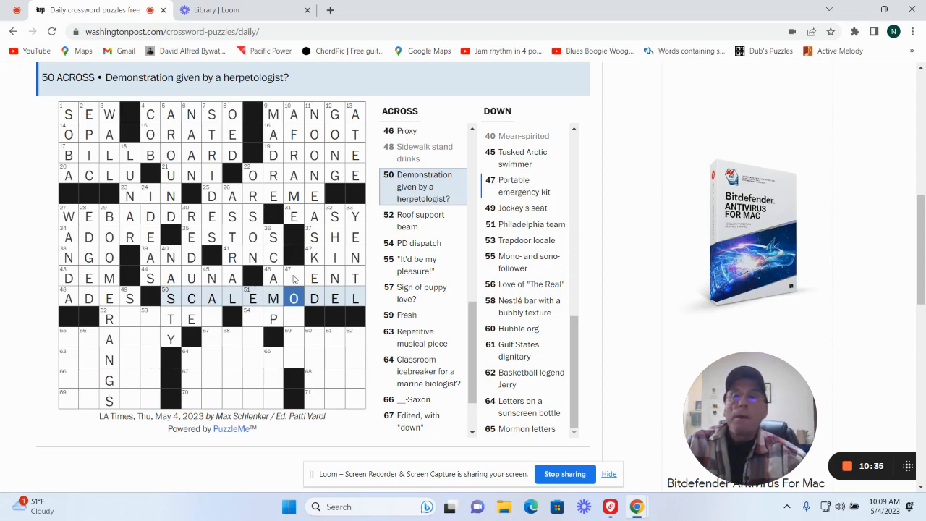
# Step: Fill APB into 54 Across (PD dispatch) and EAGLES into 51 Down (Philadelphia team)
pyautogui.click(295, 278)
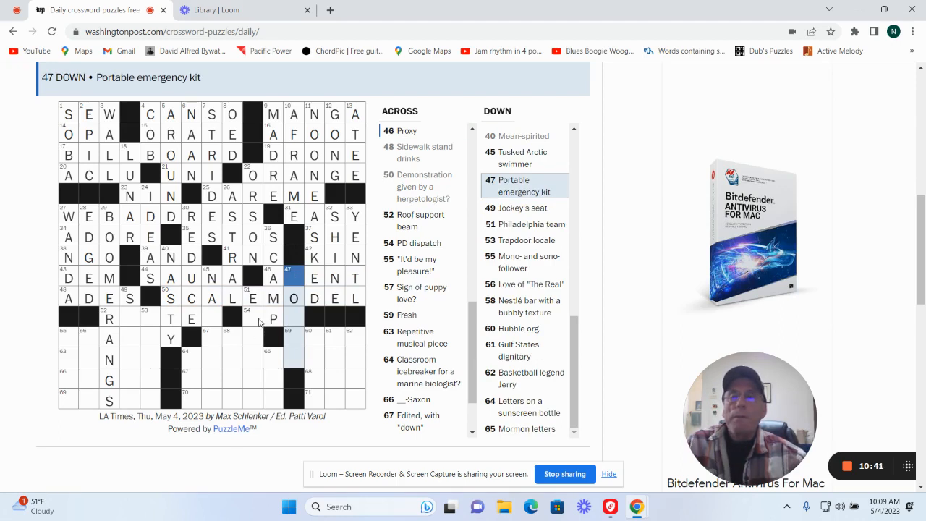
pyautogui.click(253, 318)
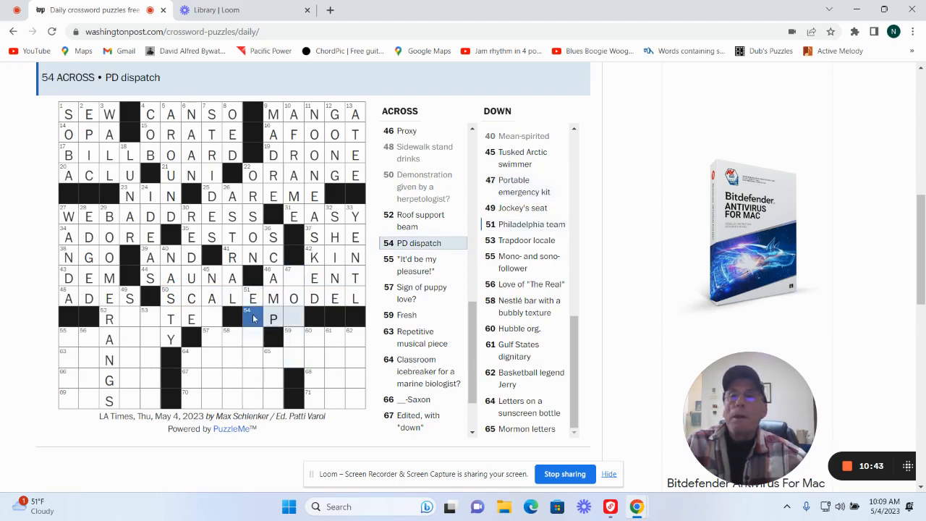
pyautogui.write('AP')
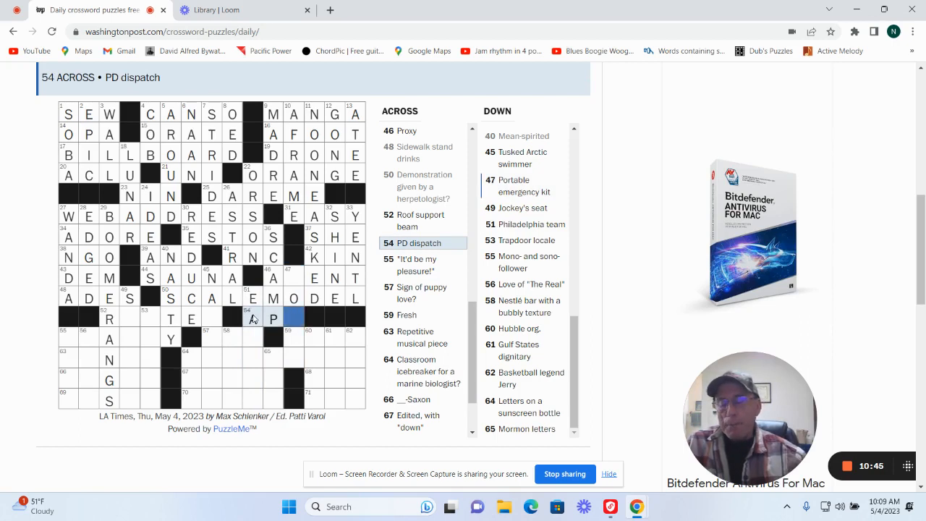
pyautogui.write('B')
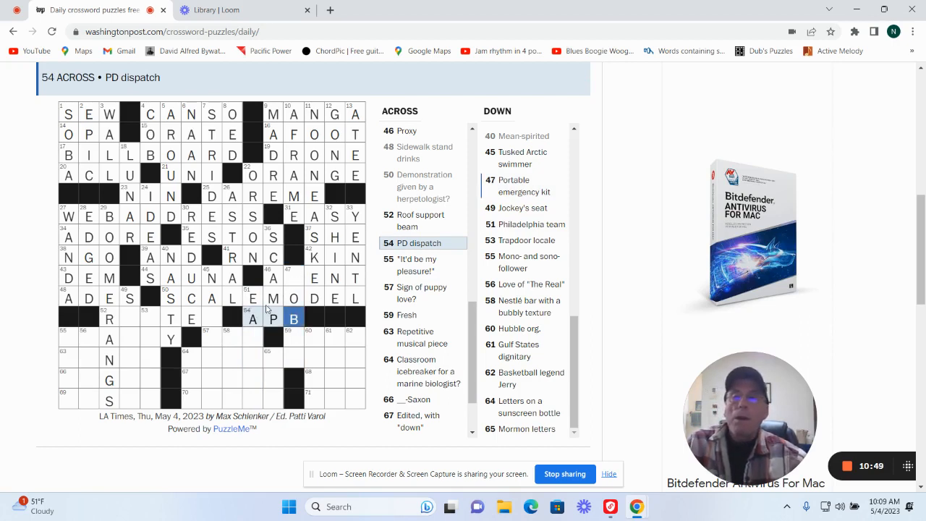
pyautogui.click(253, 338)
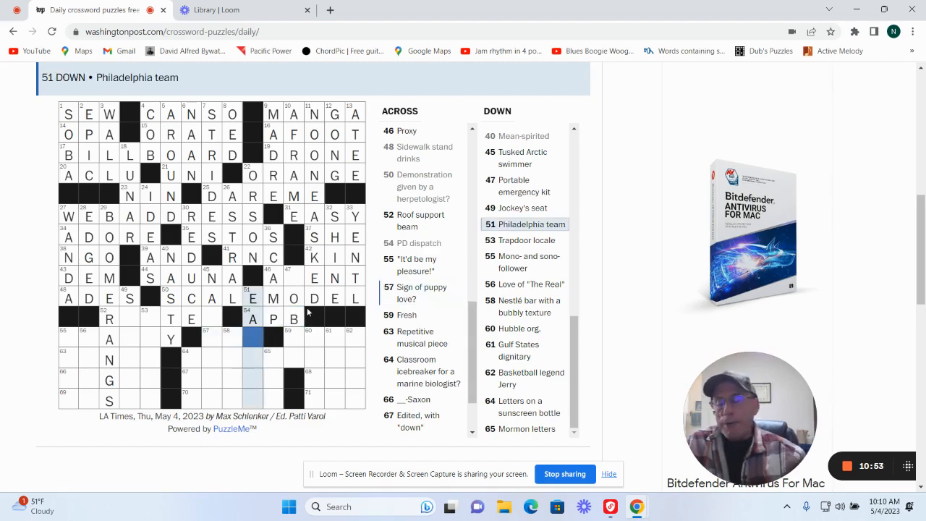
pyautogui.write('GL')
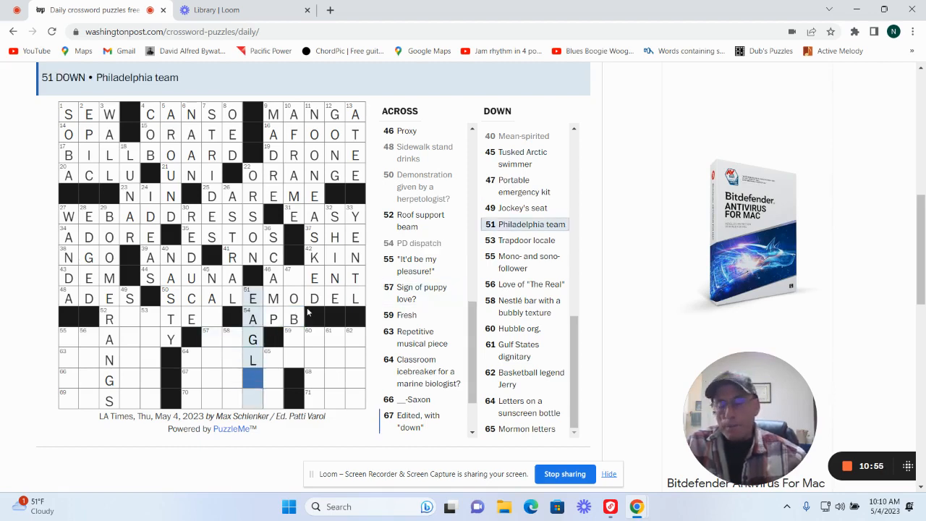
pyautogui.write('ES')
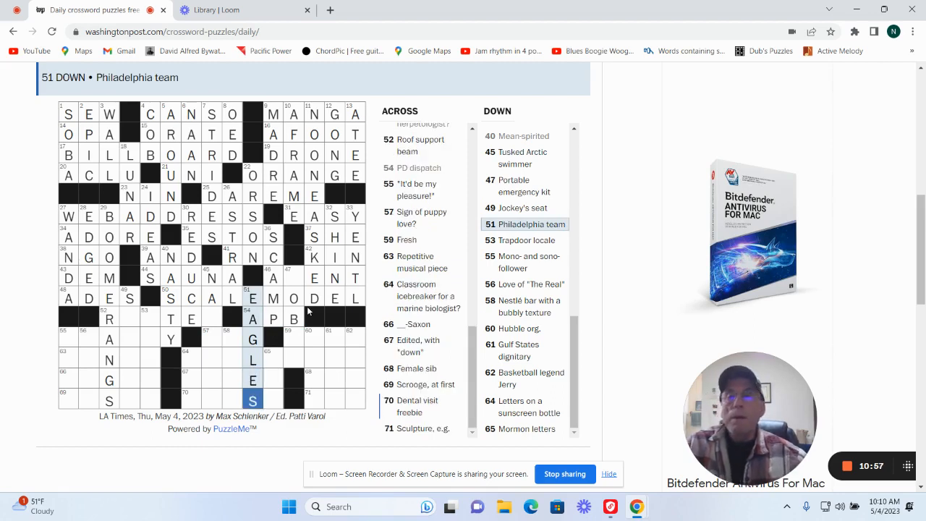
# Step: Fill NARWHAL into 45 Down and WAG into 57 Across, then move through 59 Across, 47 and 58 Down
pyautogui.click(213, 321)
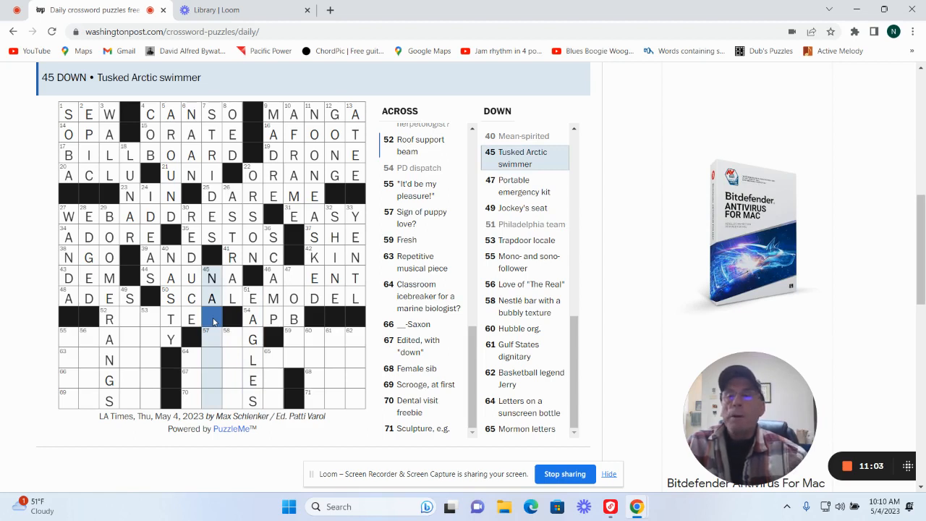
pyautogui.write('R')
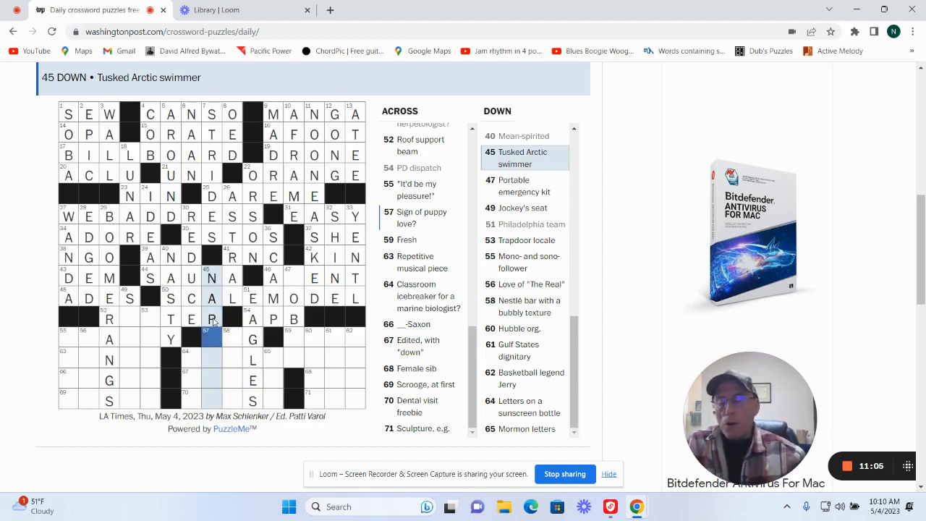
pyautogui.write('WHAL')
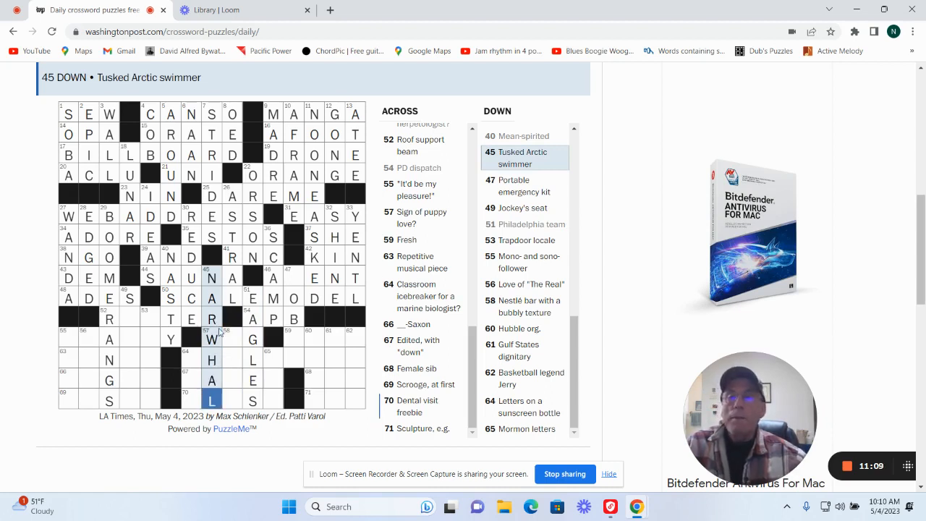
pyautogui.click(230, 342)
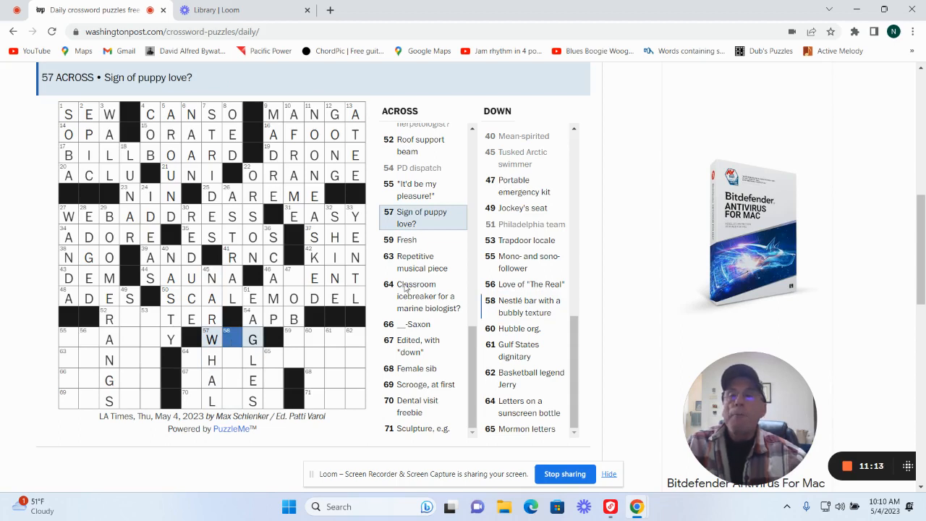
pyautogui.write('A')
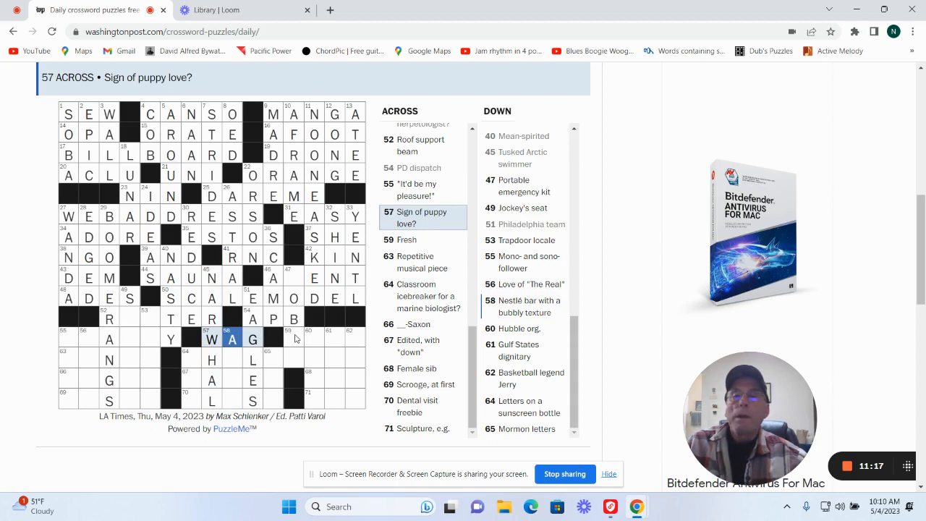
pyautogui.click(295, 337)
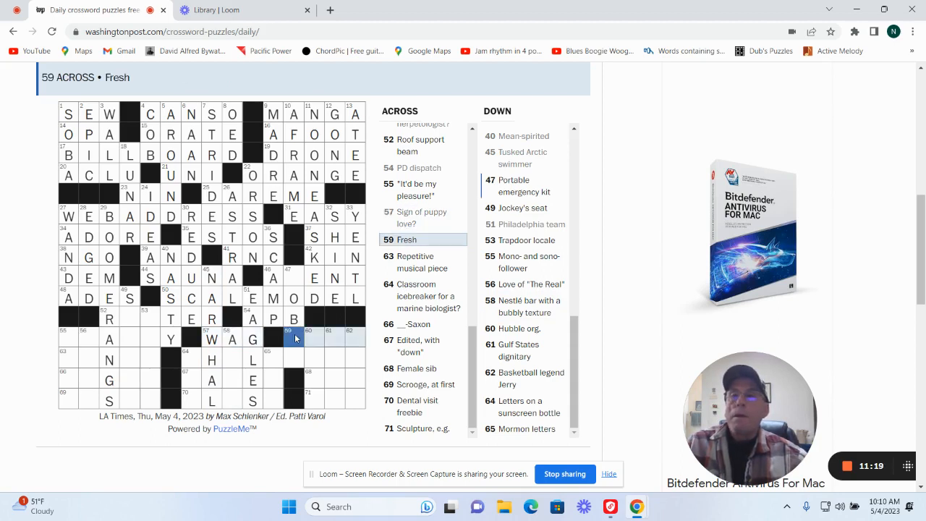
pyautogui.click(295, 338)
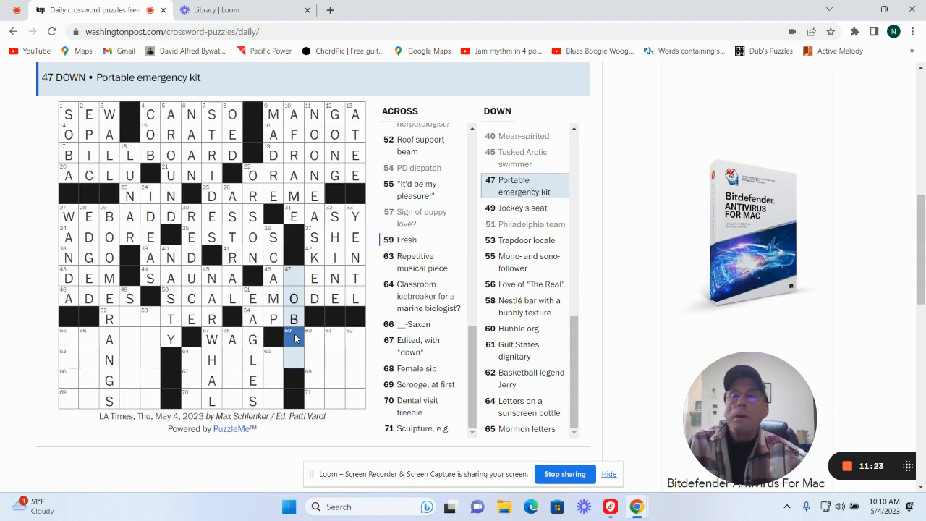
pyautogui.click(233, 360)
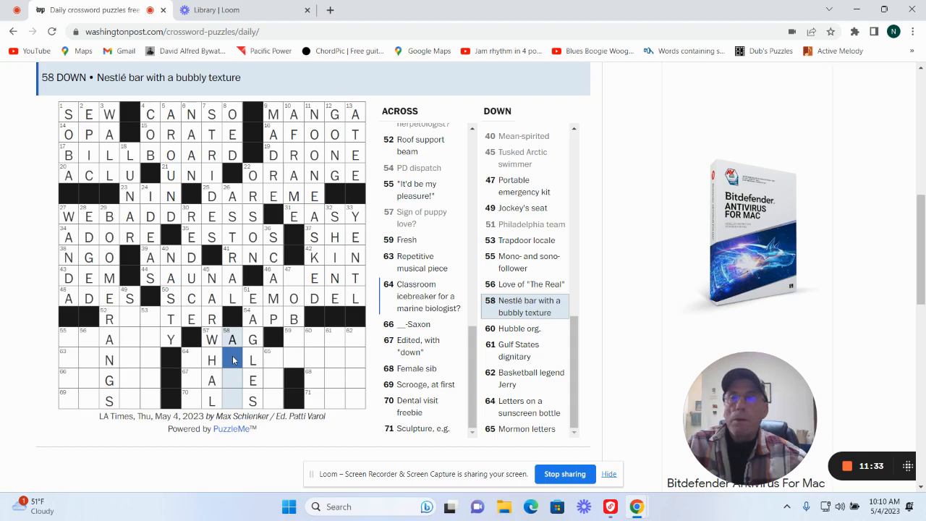
# Step: Fill SADDLE in 49 Down, FLOOR in 53 Down completing RAFTER, and GL to make 55 Across GLADLY
pyautogui.click(126, 322)
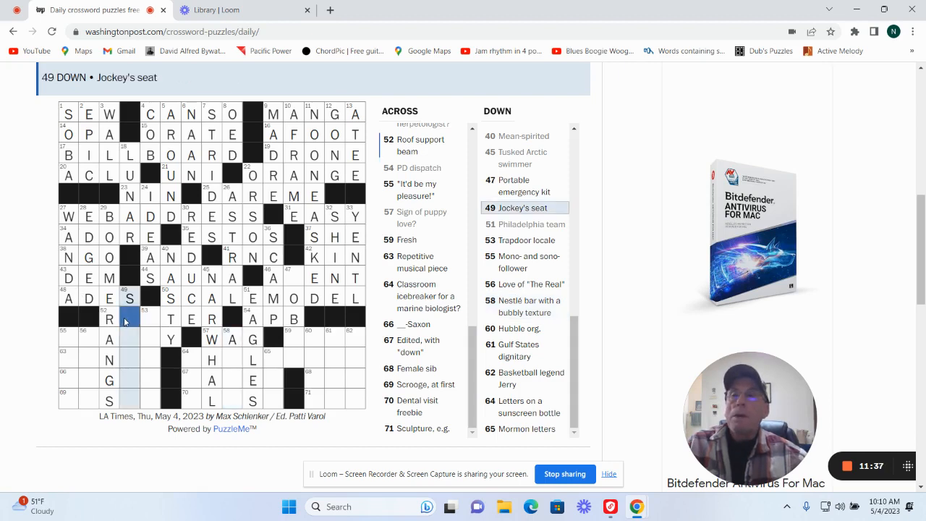
pyautogui.write('A')
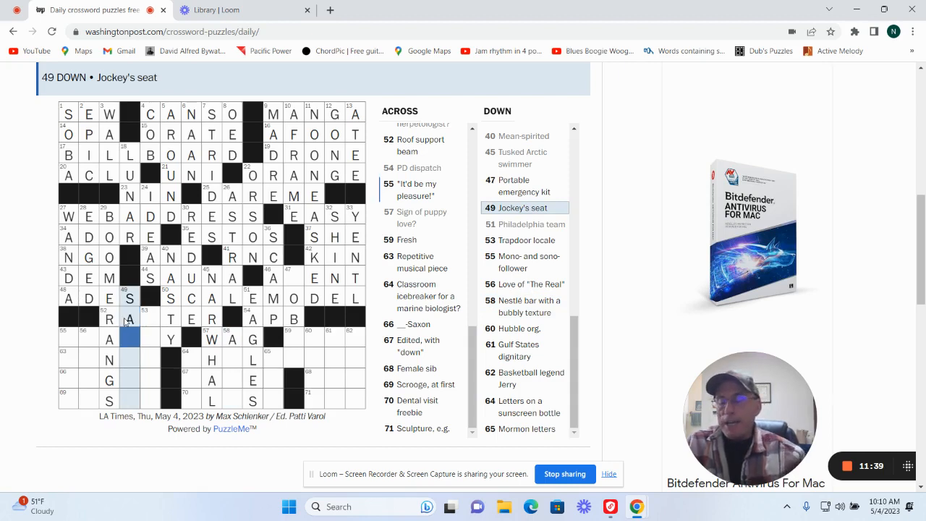
pyautogui.write('DDLE')
pyautogui.press('Tab')
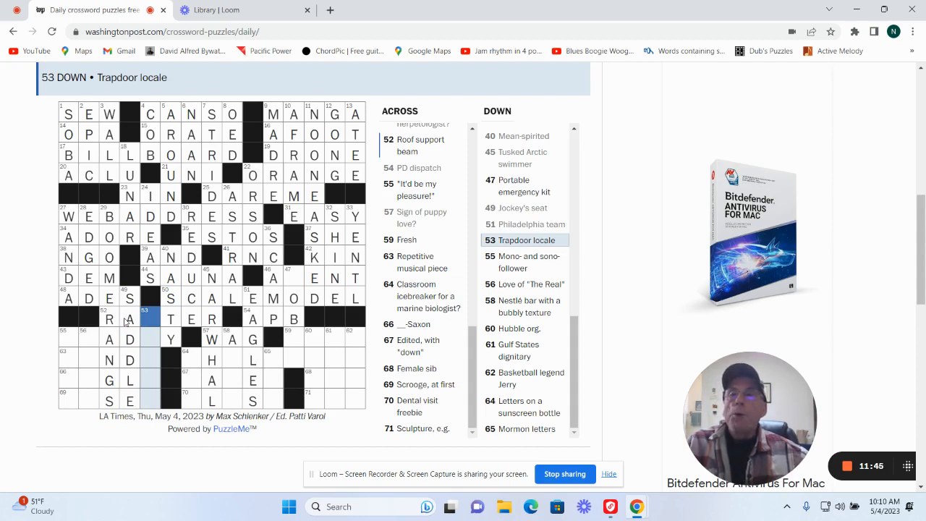
pyautogui.write('F')
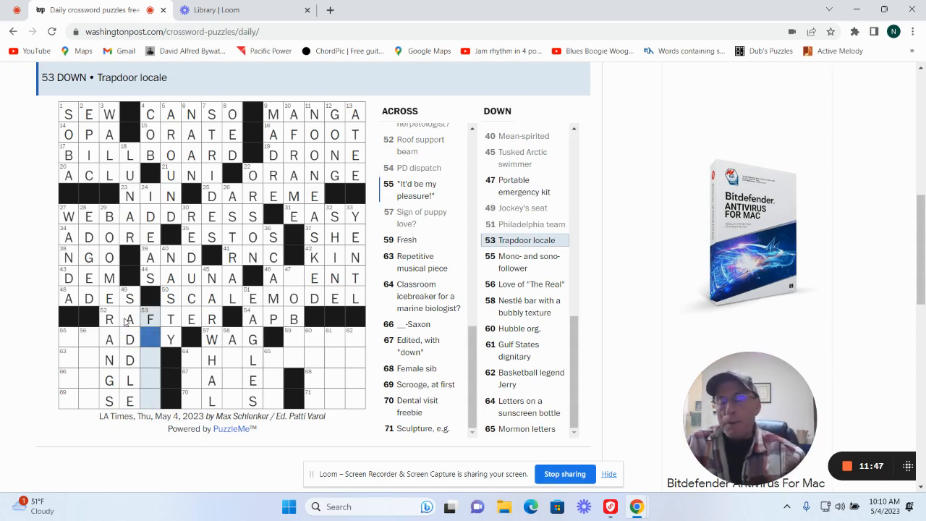
pyautogui.write('LOO')
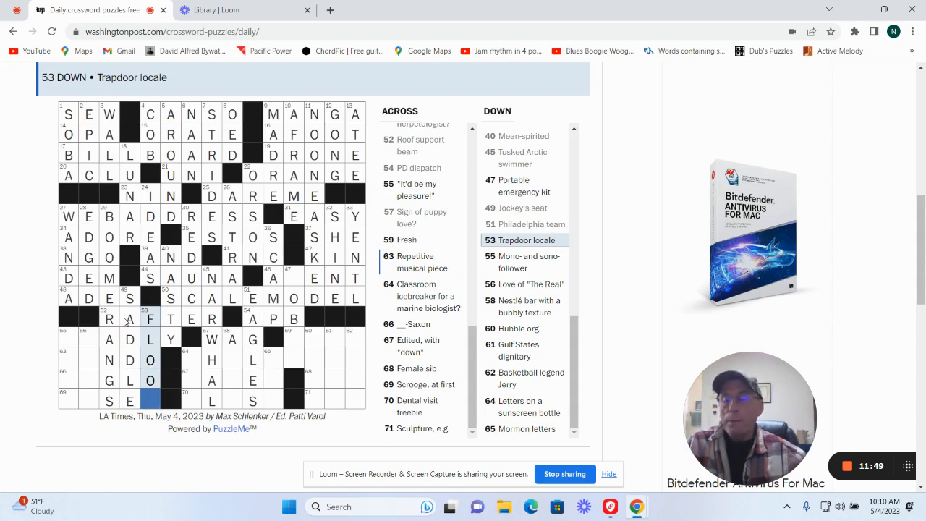
pyautogui.write('R')
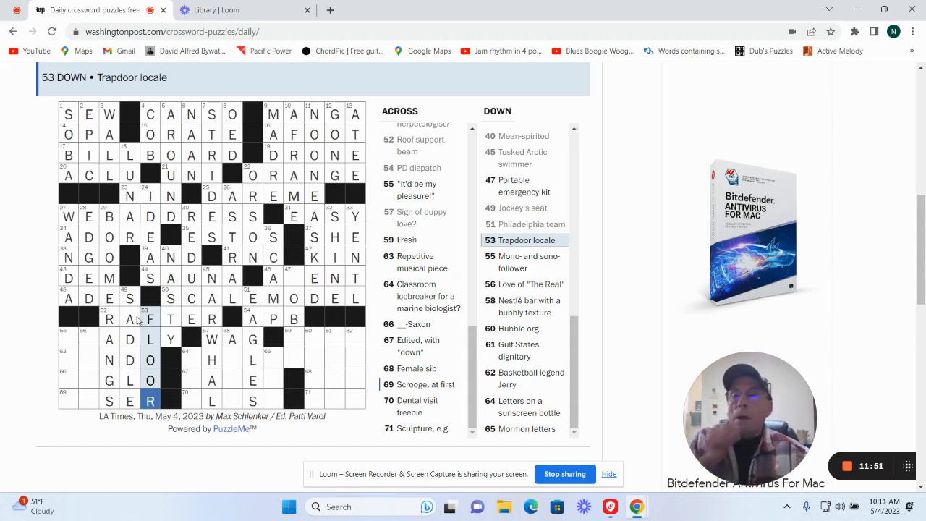
pyautogui.click(110, 319)
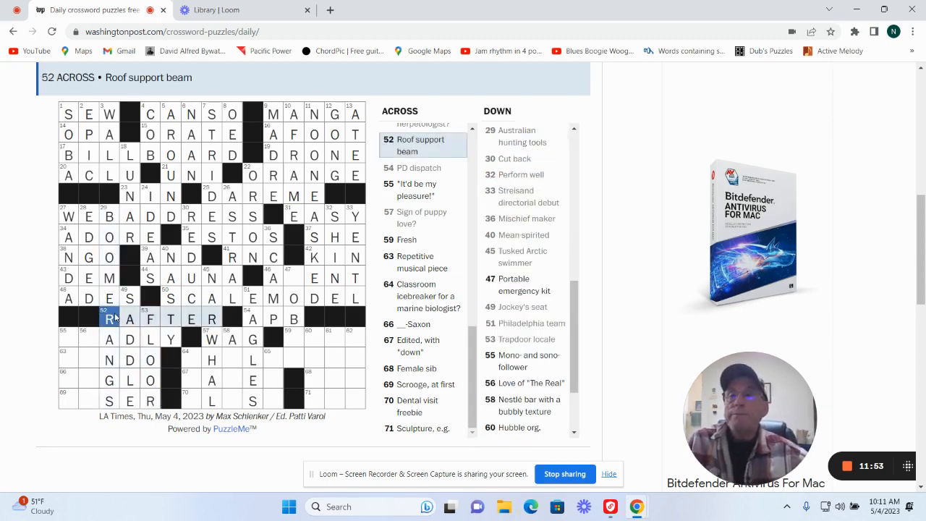
pyautogui.click(67, 340)
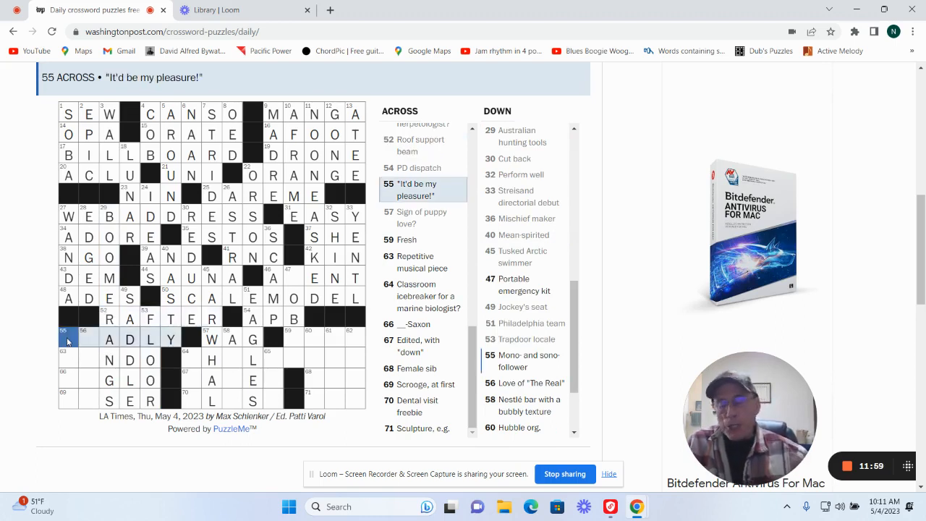
pyautogui.write('GL')
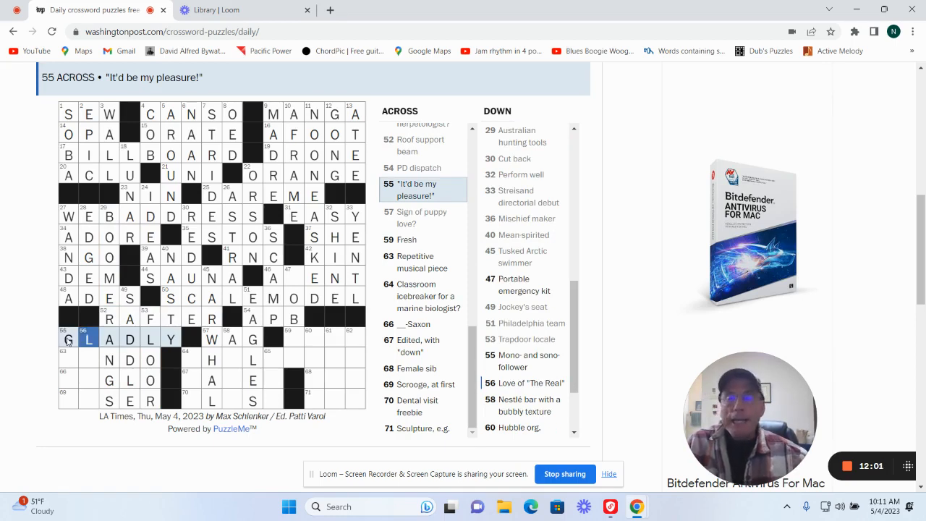
pyautogui.press('Tab')
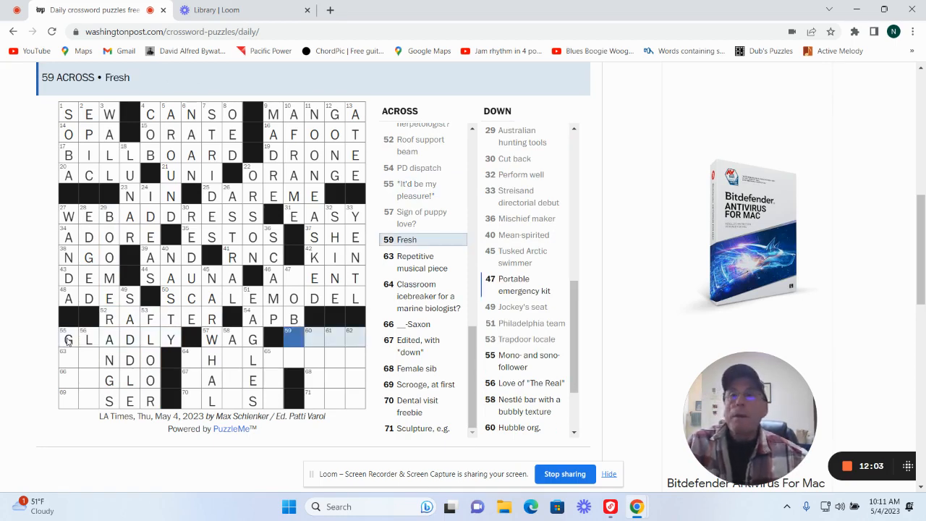
pyautogui.press('Tab')
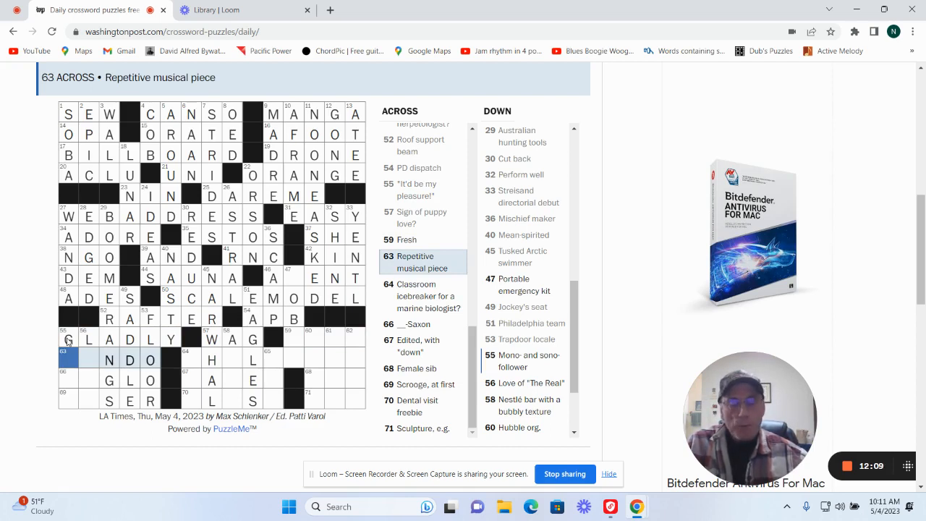
# Step: Work through 55 and 56 Down and 66 Across, then fill SIS in 68 Across and MISER in 69 Across
pyautogui.click(68, 354)
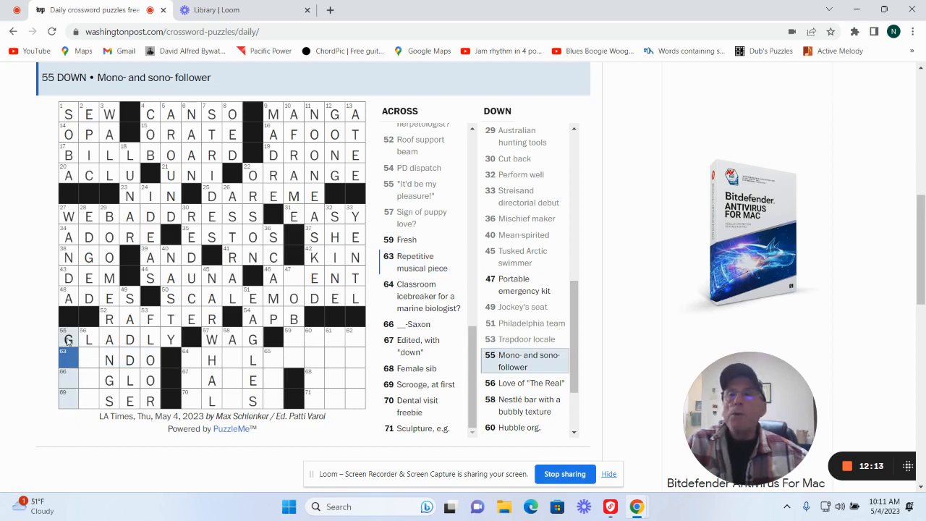
pyautogui.write('RAM')
pyautogui.press('Tab')
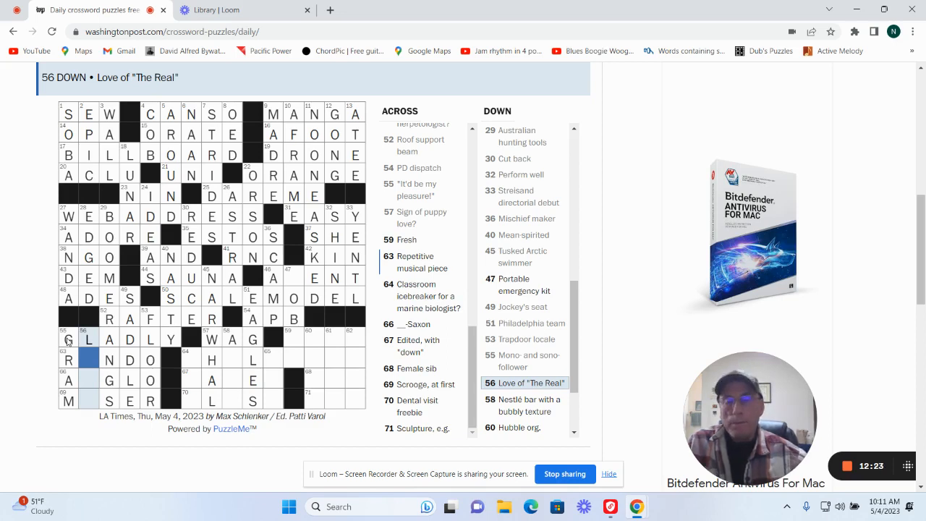
pyautogui.write('O')
pyautogui.press('space')
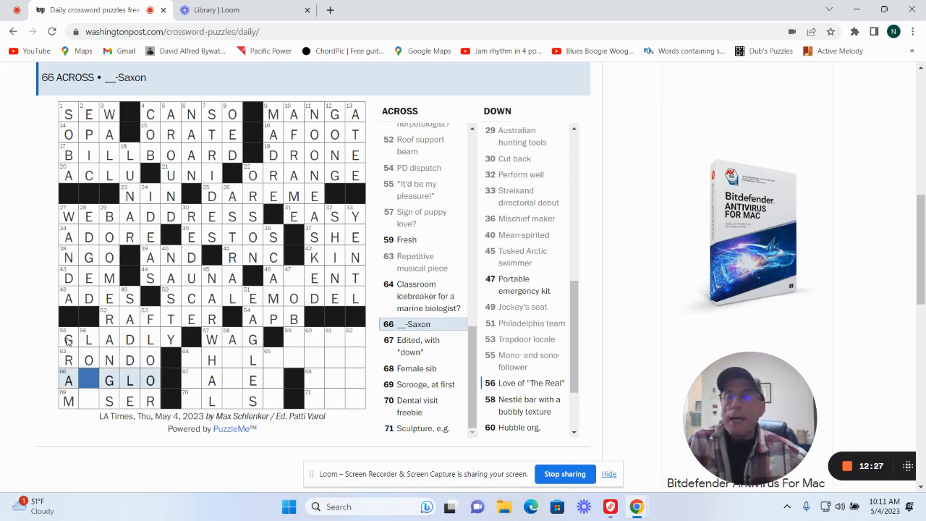
pyautogui.write('NGLO ')
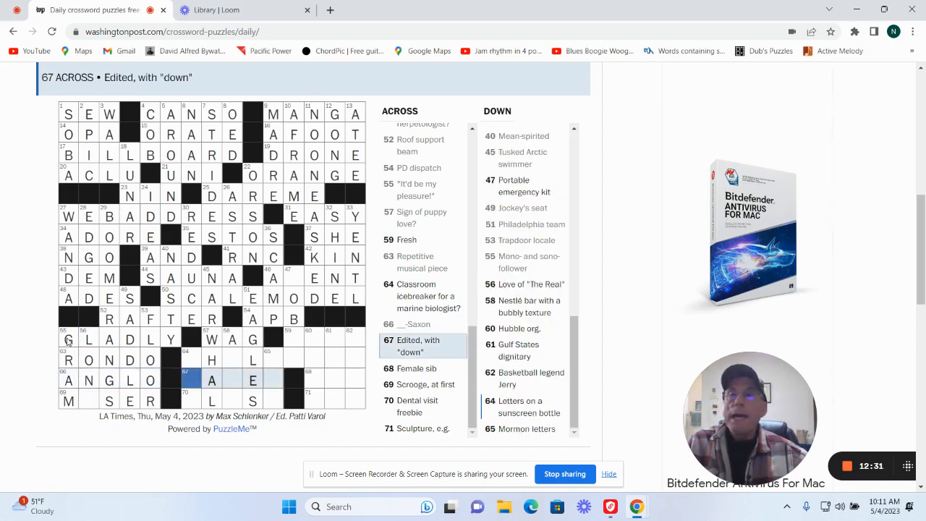
pyautogui.write('PA')
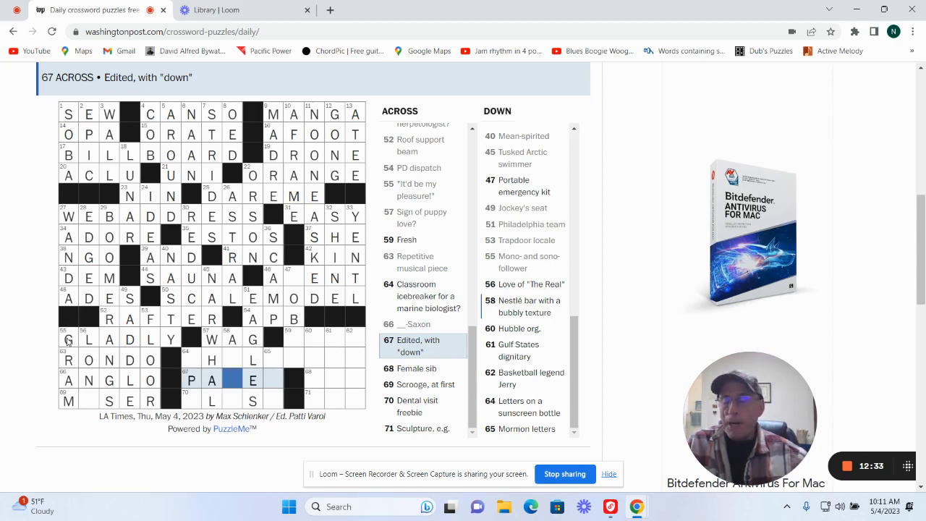
pyautogui.write('RED')
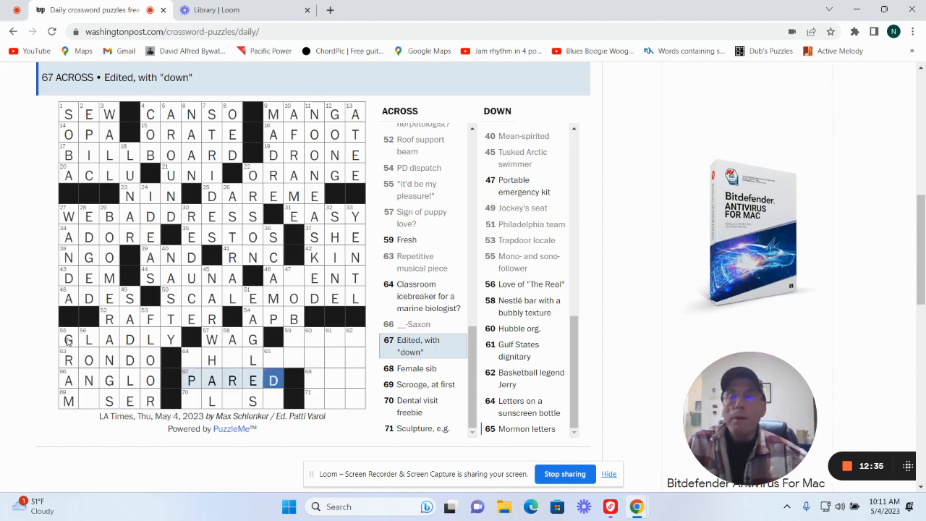
pyautogui.press('Tab')
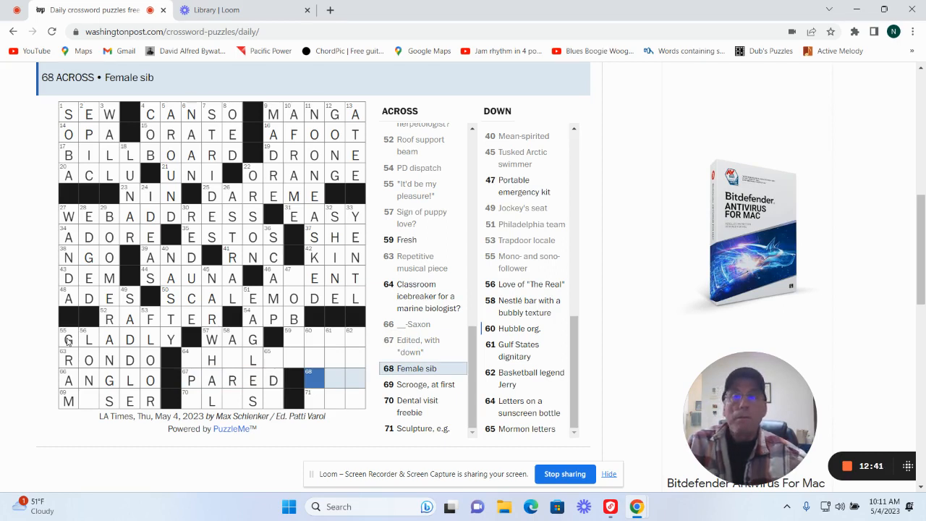
pyautogui.write('SIS')
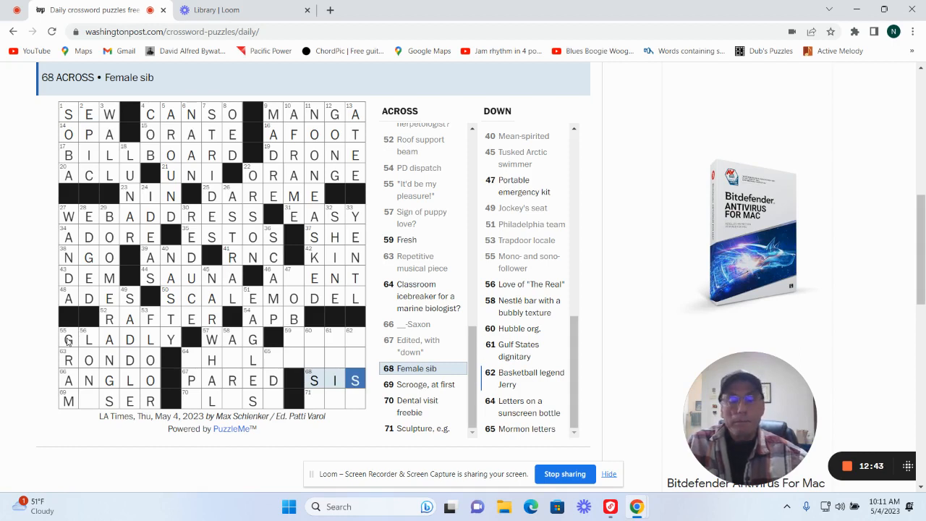
pyautogui.press('Tab')
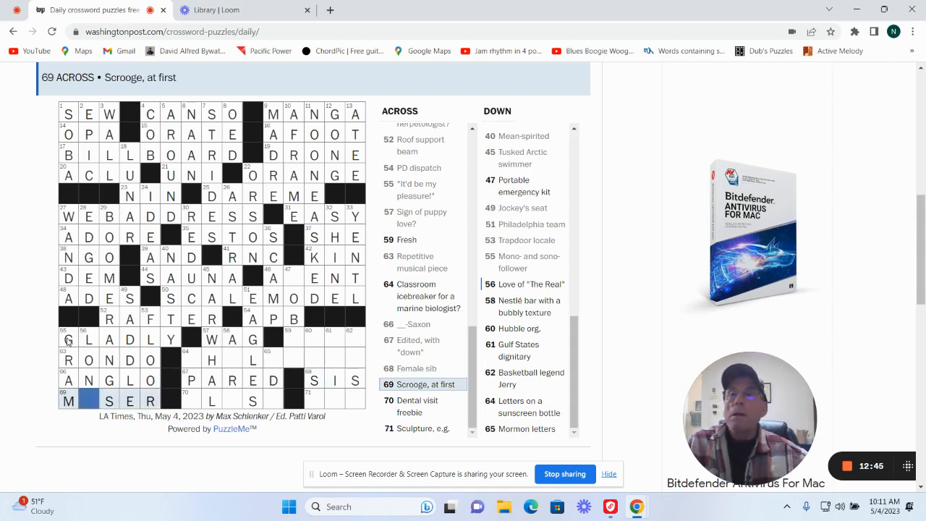
pyautogui.write('I')
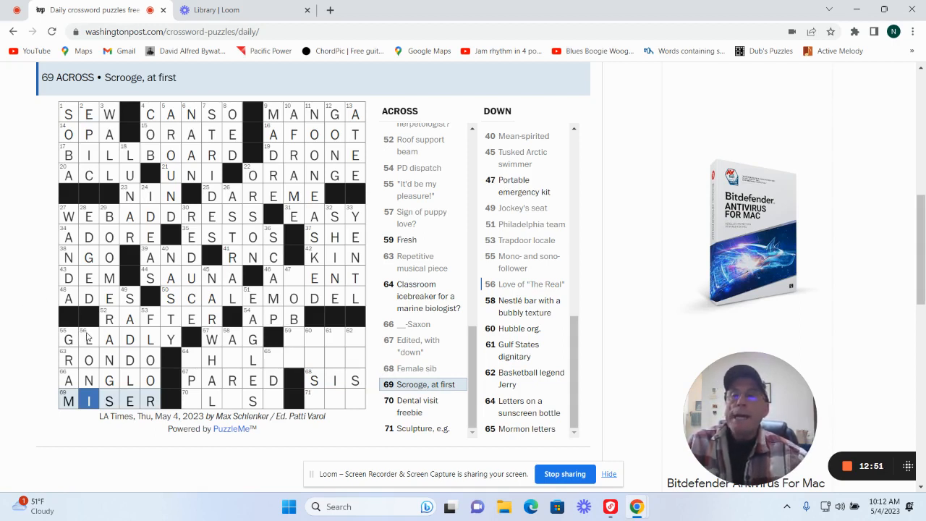
# Step: Add L to 56 Down, S to 64 Across, O completing FLOSS in 70 Across, and L in 65 Down
pyautogui.click(87, 339)
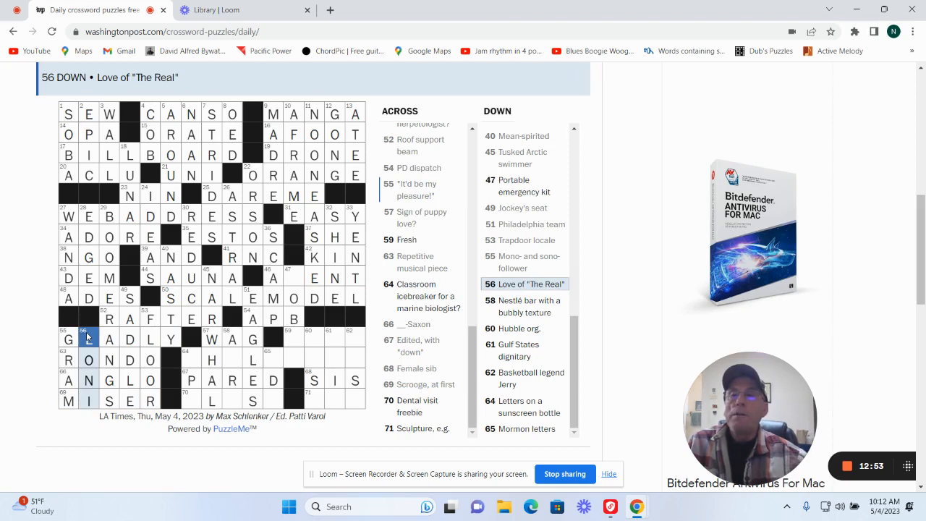
pyautogui.write('L')
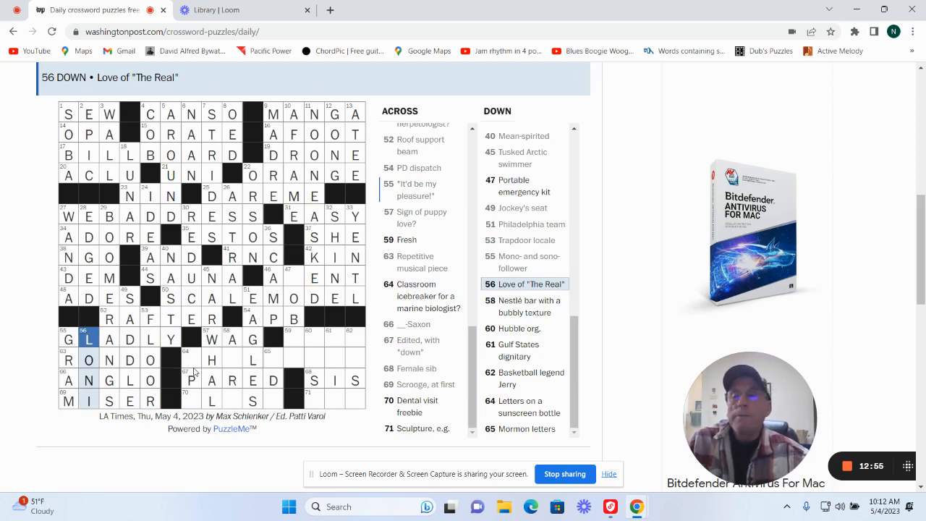
pyautogui.click(189, 359)
pyautogui.click(189, 359)
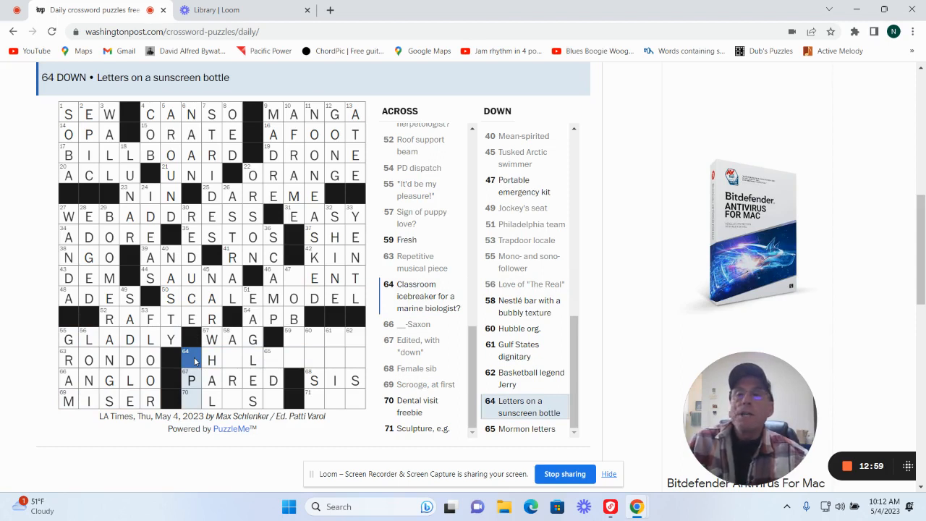
pyautogui.write('SPF')
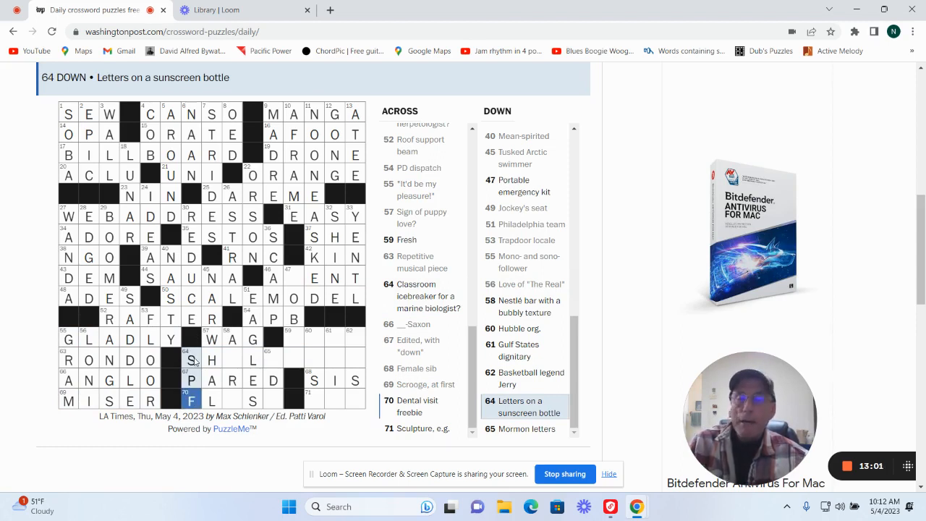
pyautogui.click(233, 361)
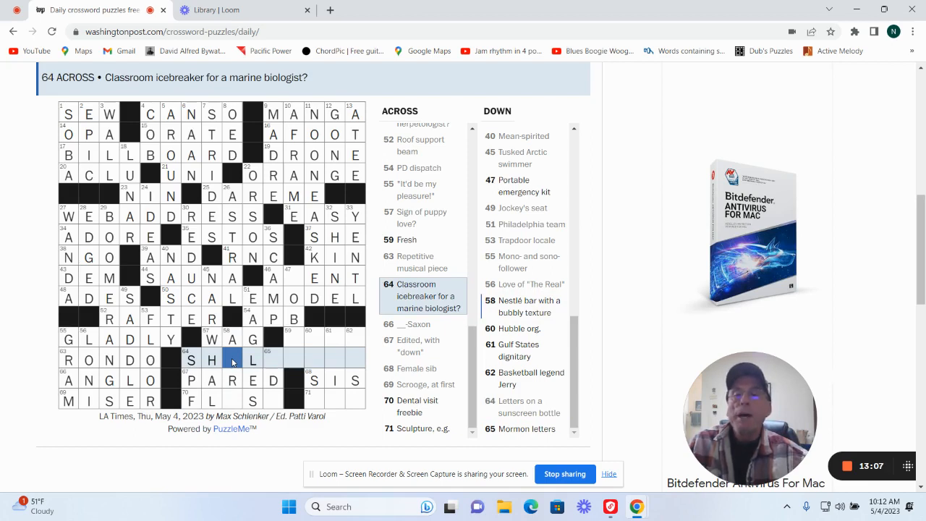
pyautogui.click(238, 400)
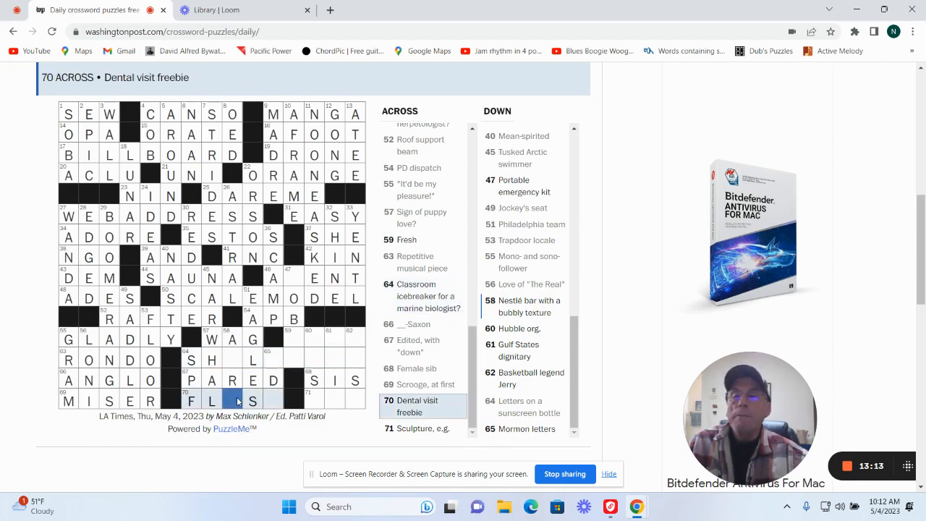
pyautogui.write('o')
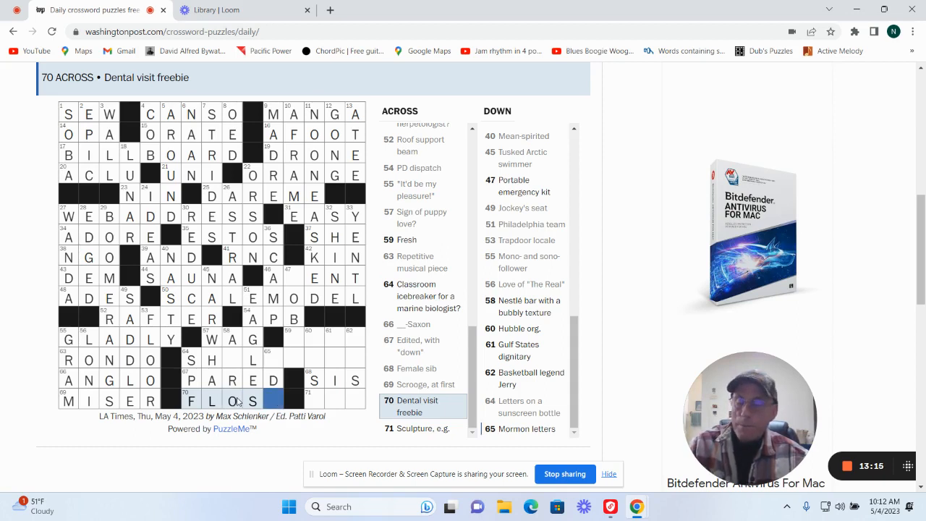
pyautogui.write('S')
pyautogui.click(274, 359)
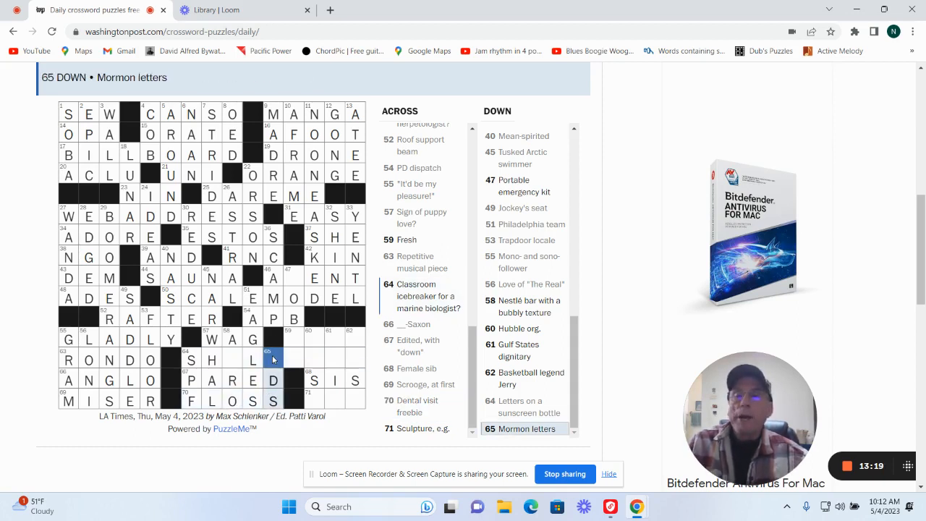
pyautogui.write('L')
# Step: Check the 58 Down crossing and enter E to complete SHELLGAME in 64 Across
pyautogui.click(236, 358)
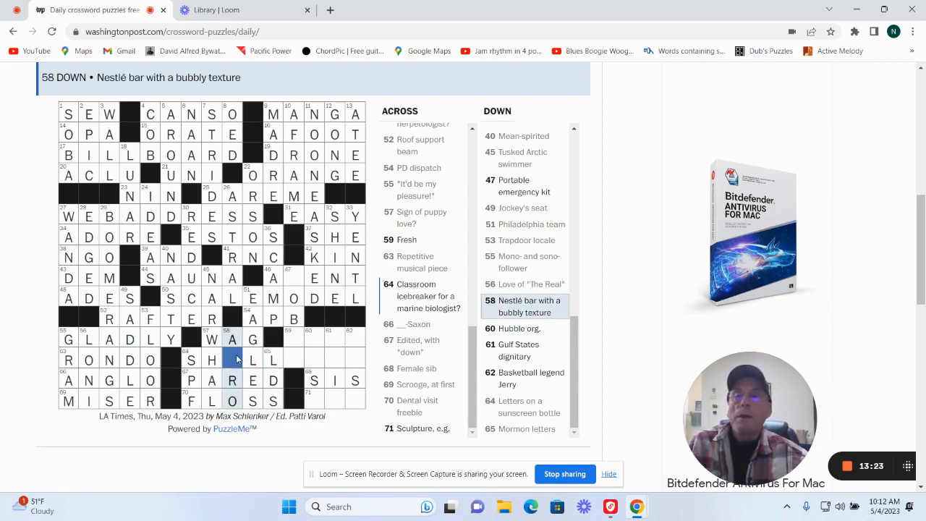
pyautogui.click(236, 358)
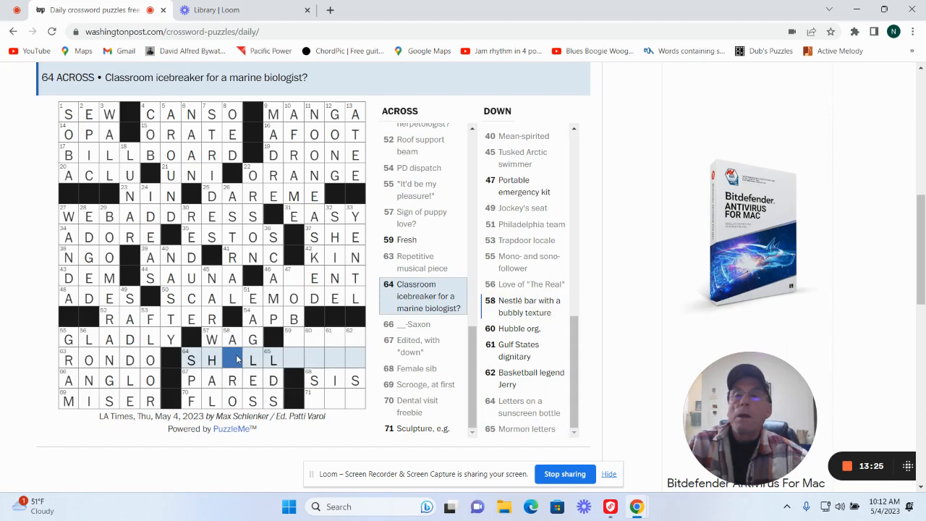
pyautogui.click(237, 358)
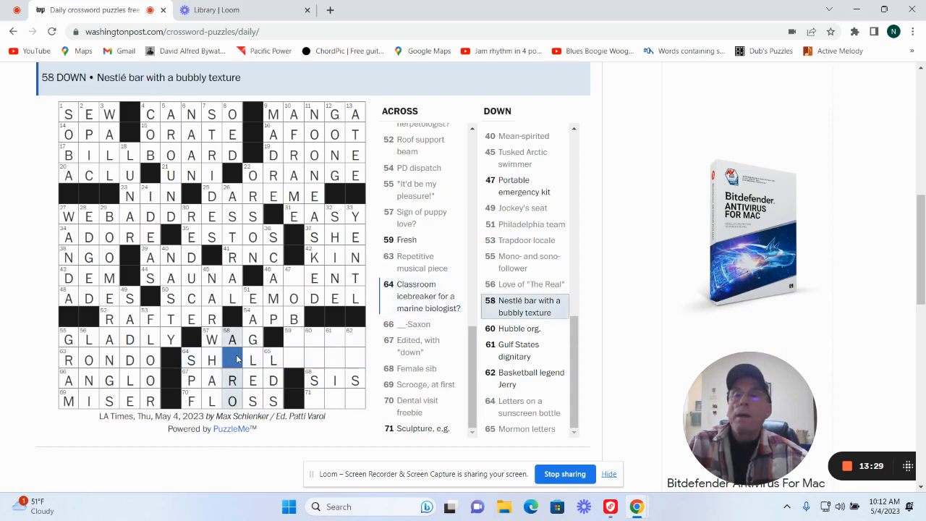
pyautogui.click(237, 359)
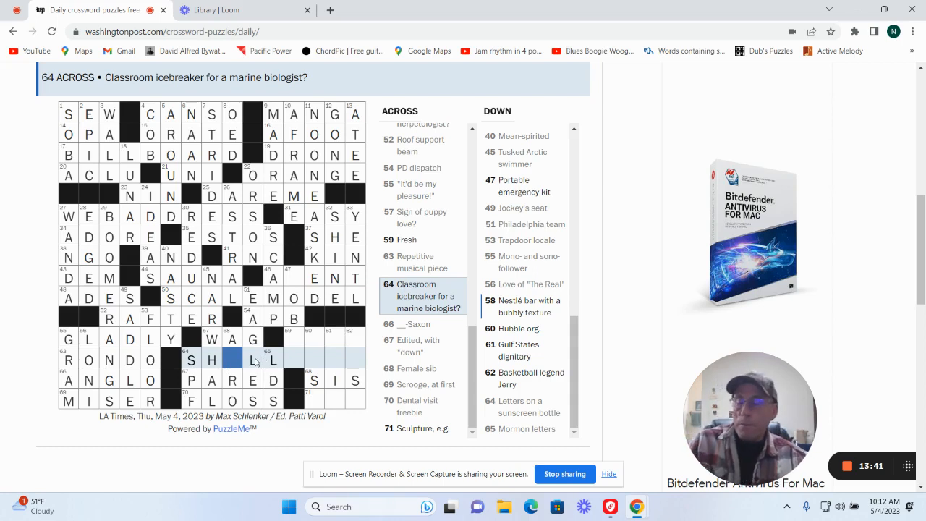
pyautogui.write('e')
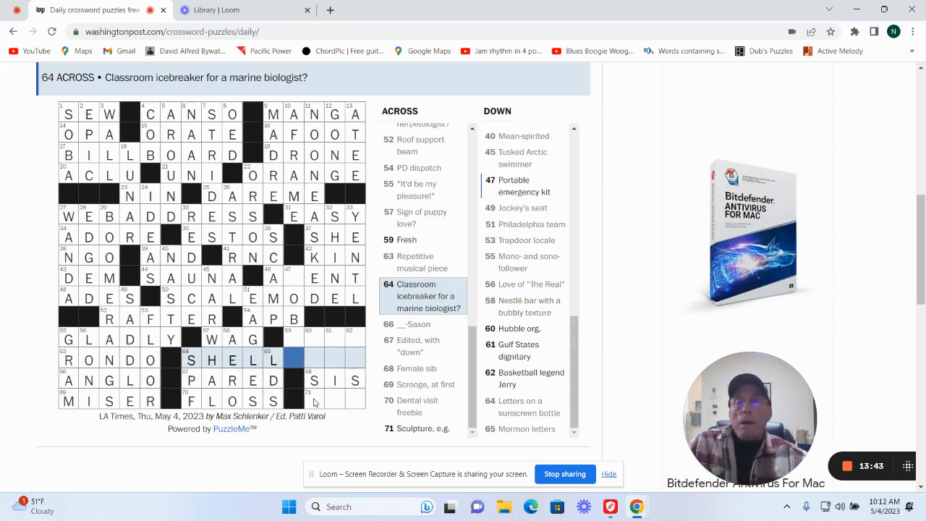
# Step: Fill NAA into 60 Down and EMR into 61 Down, then advance to 62 Down
pyautogui.click(312, 399)
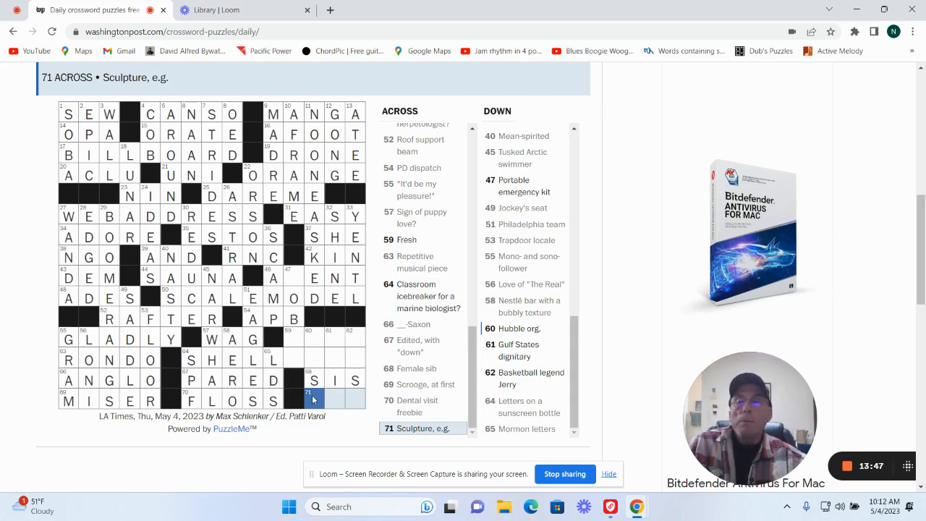
pyautogui.click(312, 400)
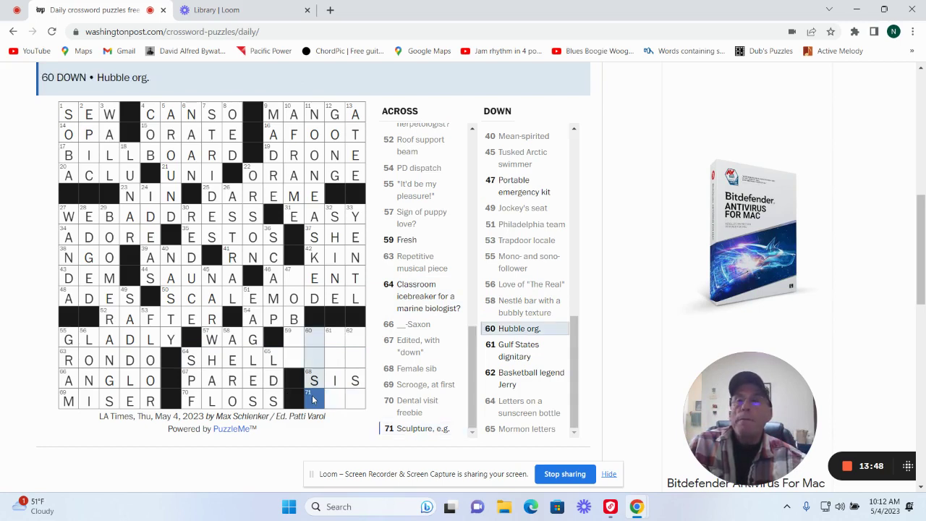
pyautogui.click(315, 337)
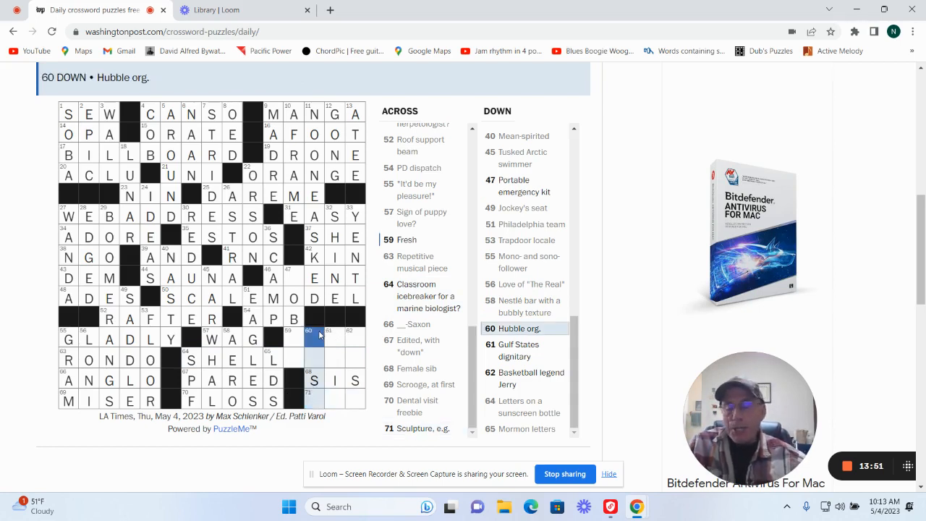
pyautogui.write('NAA')
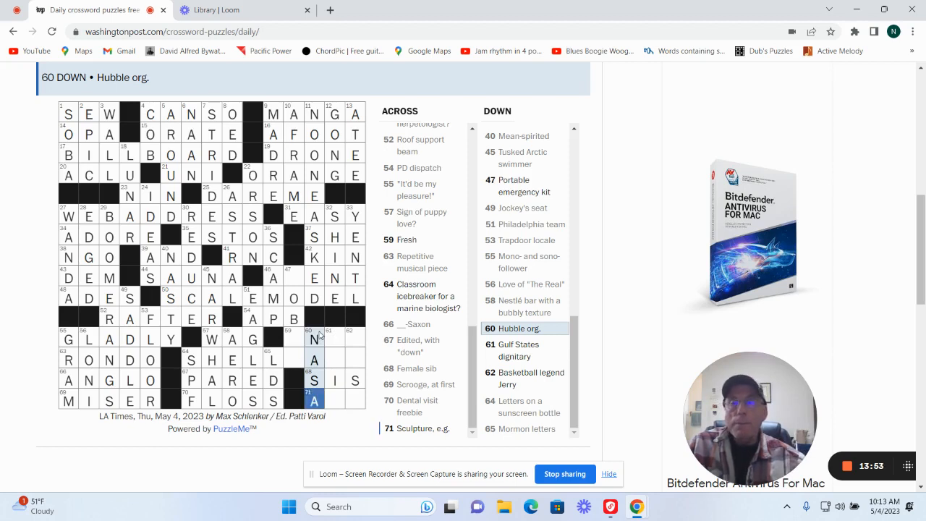
pyautogui.press('Tab')
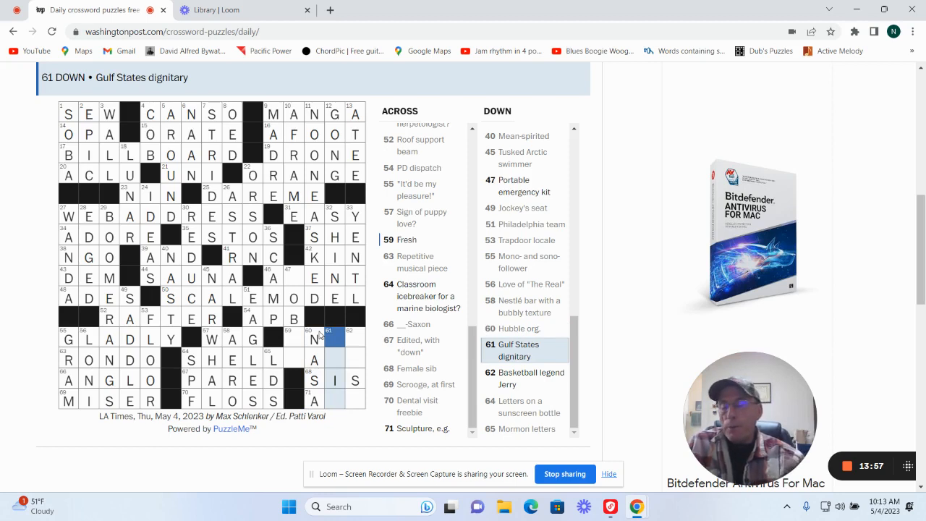
pyautogui.write('EMIR')
pyautogui.press('Tab')
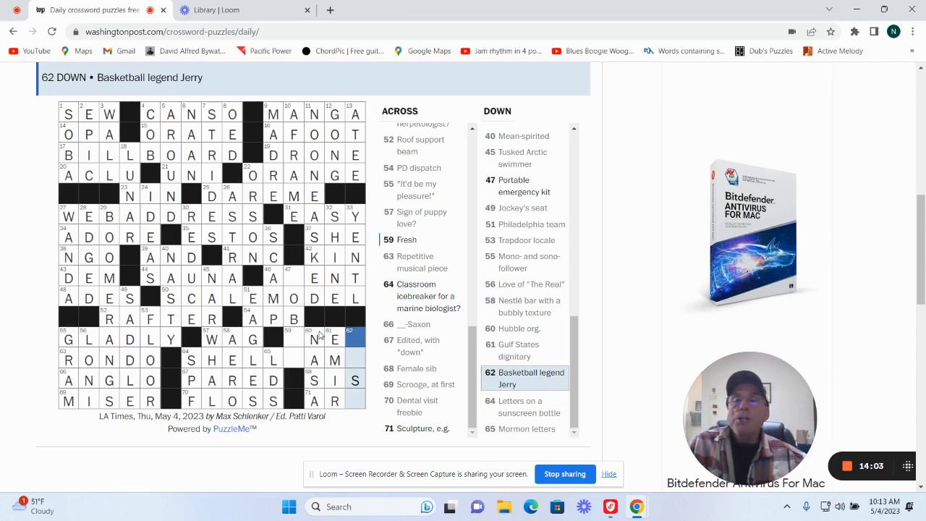
# Step: Complete GOBAG in 47 Down and AGENT in 46 Across, then W in 62 Down to finish the puzzle
pyautogui.click(295, 359)
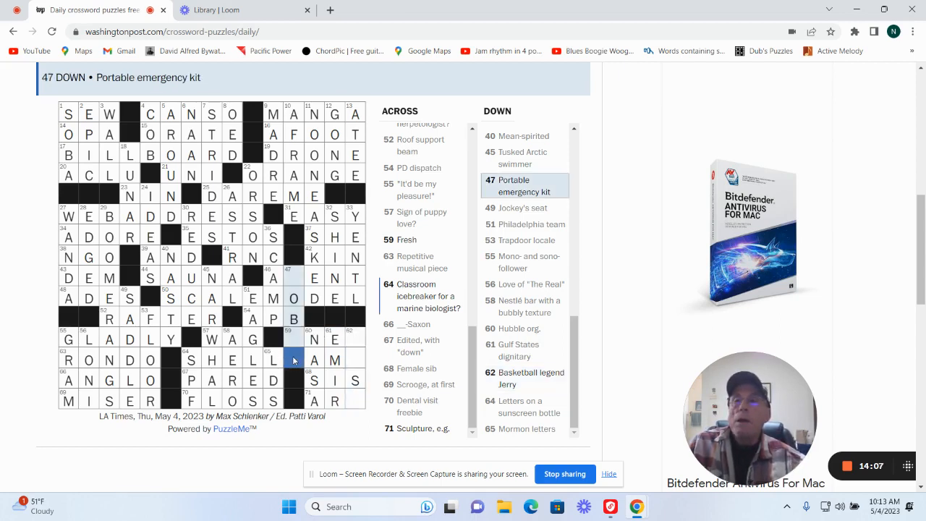
pyautogui.click(297, 279)
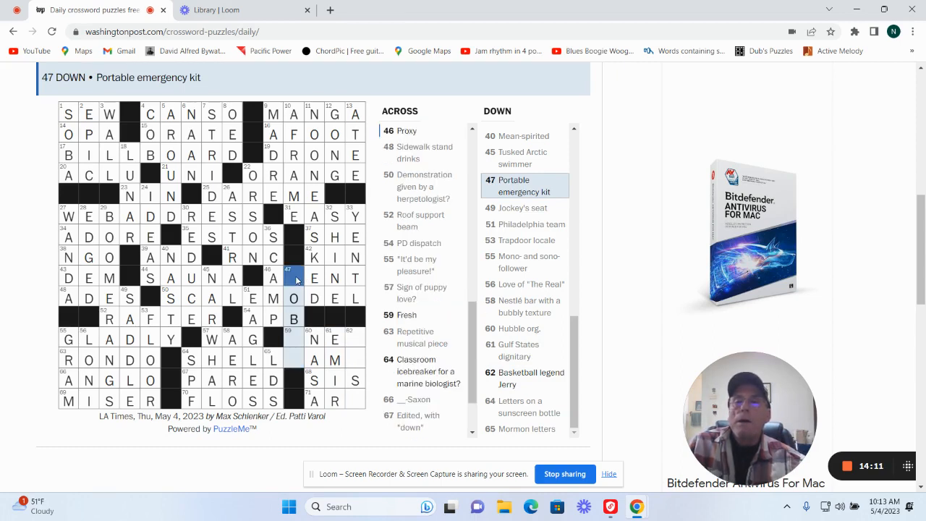
pyautogui.click(296, 279)
pyautogui.click(296, 279)
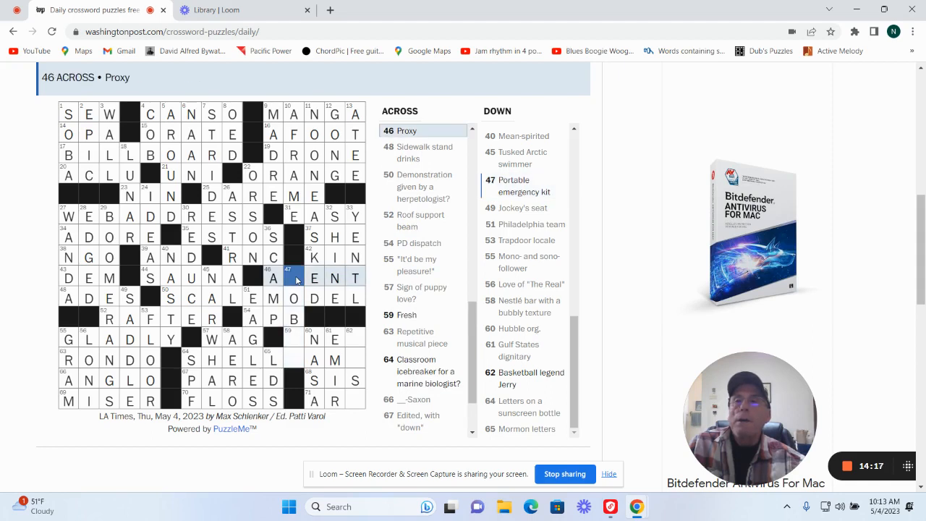
pyautogui.write('Gg')
pyautogui.click(297, 338)
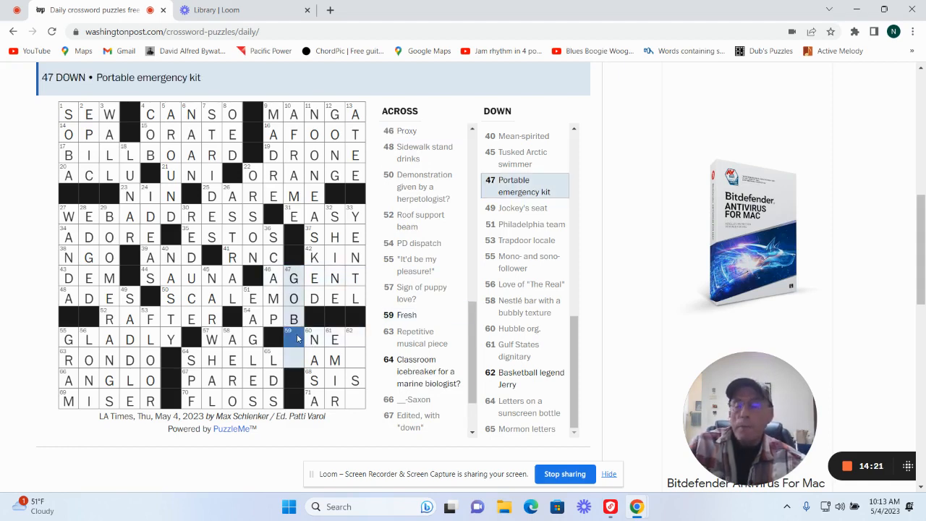
pyautogui.write('ag')
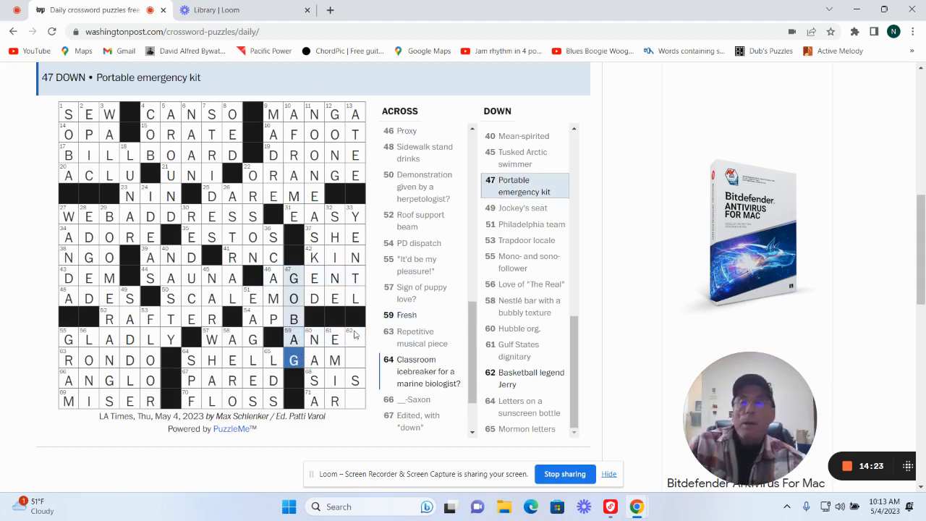
pyautogui.click(356, 338)
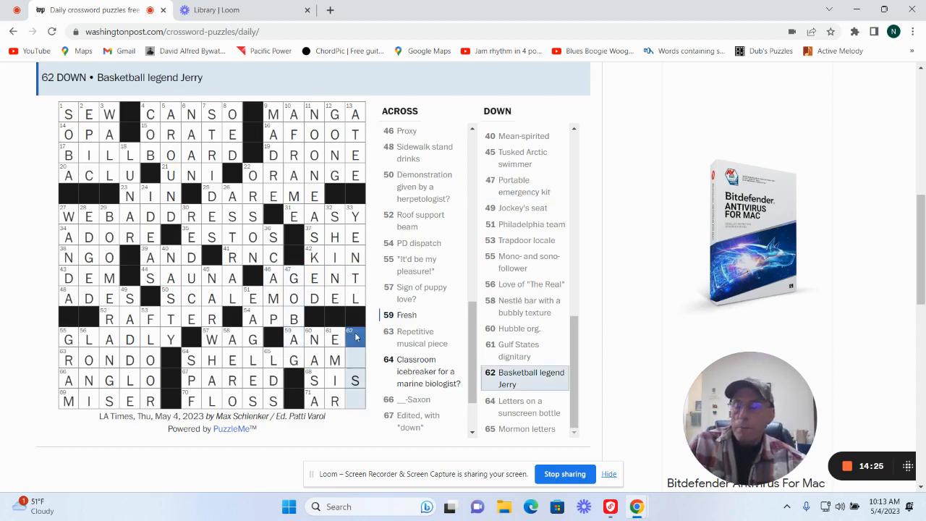
pyautogui.write('w')
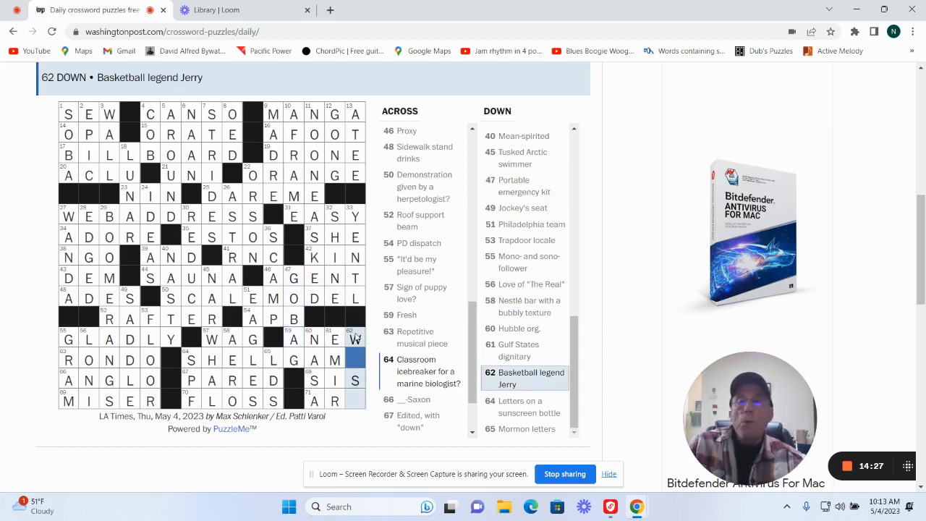
pyautogui.write('e')
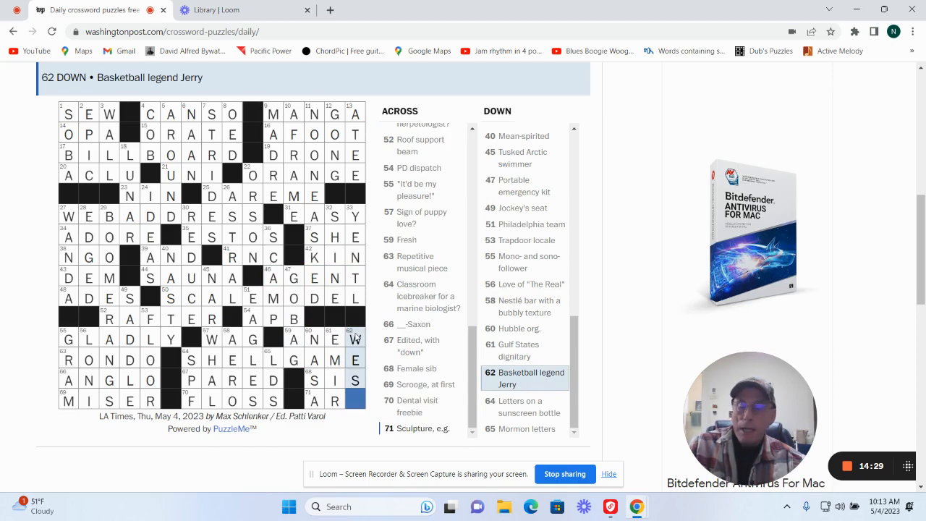
pyautogui.write('t')
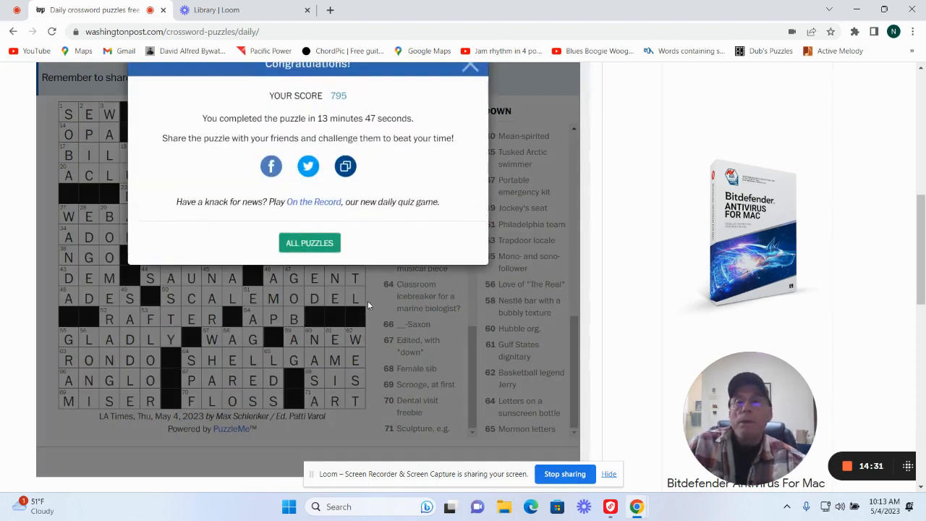
pyautogui.scroll(2, 367, 299)
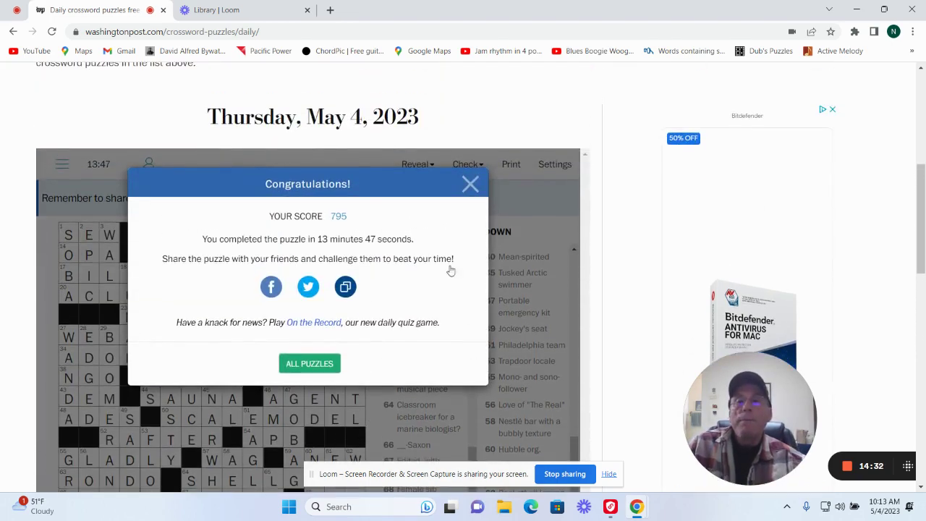
# Step: Dismiss the congratulations message to reveal the fully solved grid
pyautogui.click(469, 189)
pyautogui.scroll(-1, 432, 249)
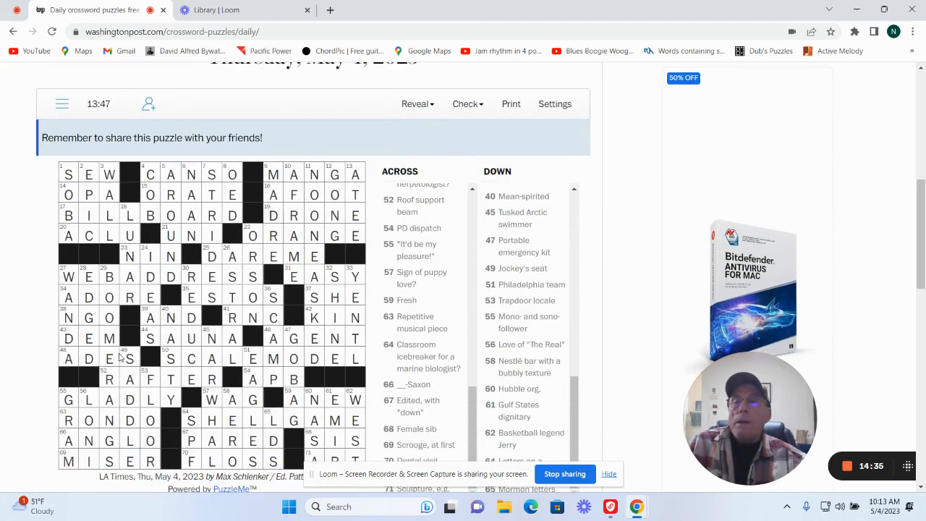
pyautogui.click(70, 216)
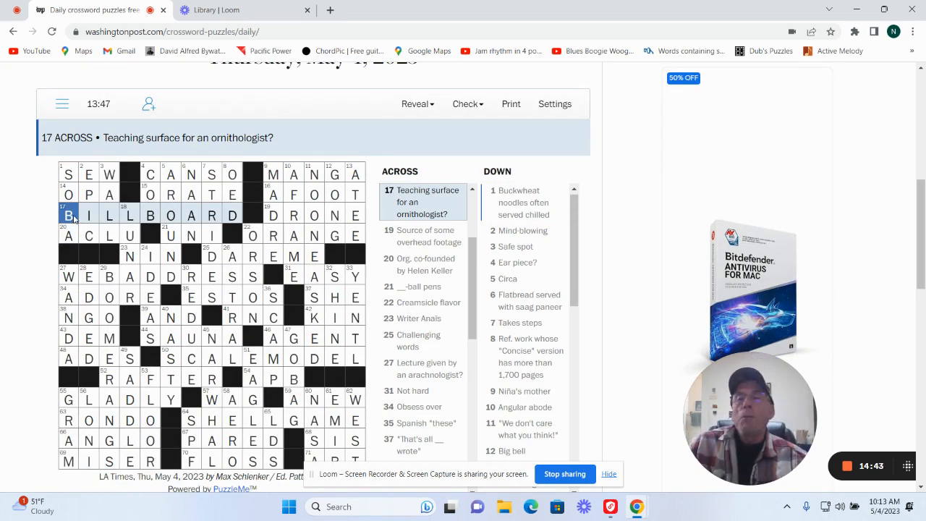
pyautogui.click(68, 278)
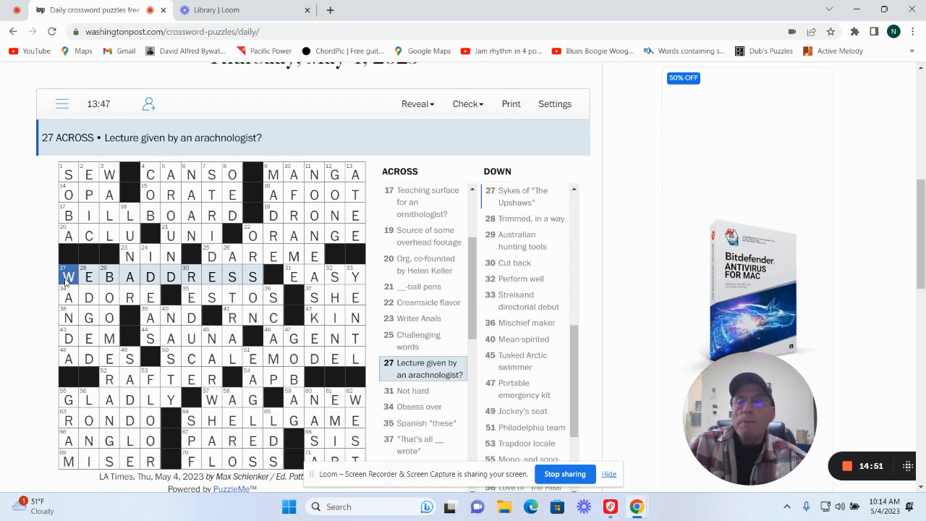
pyautogui.click(168, 361)
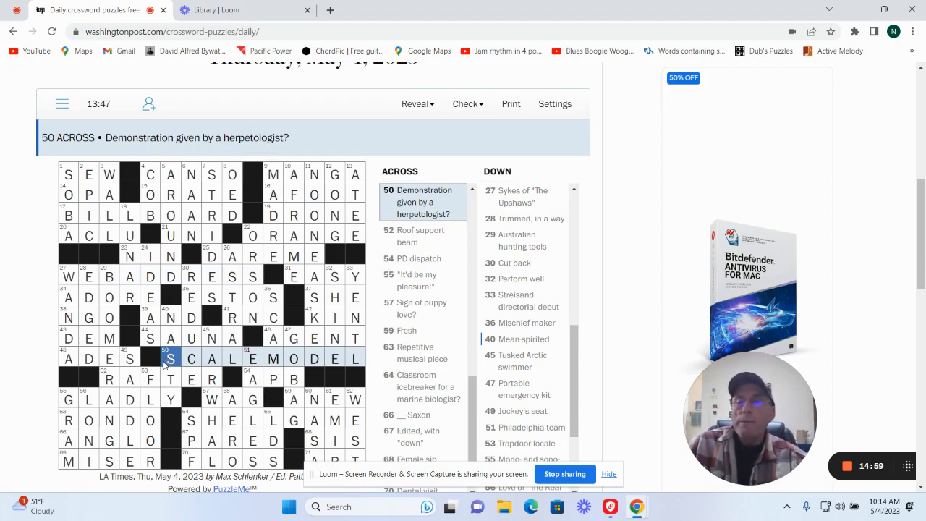
pyautogui.click(193, 420)
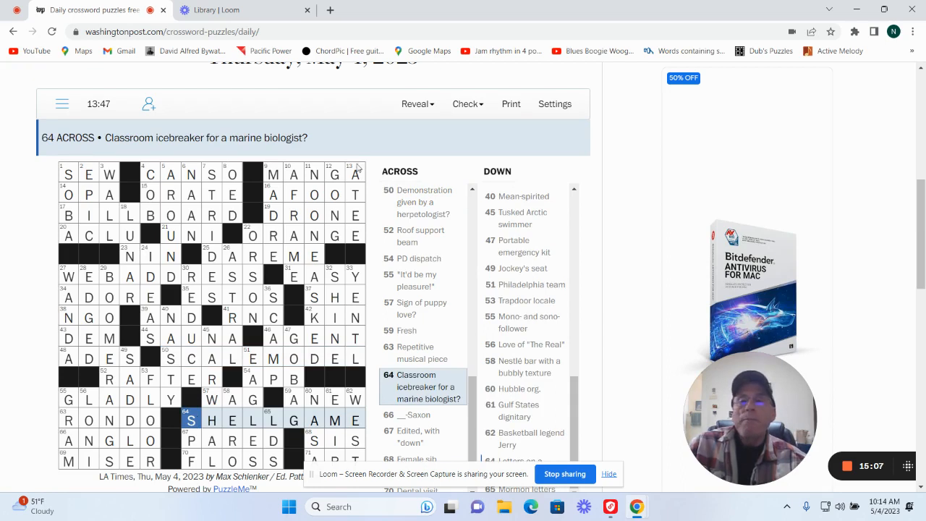
pyautogui.click(314, 177)
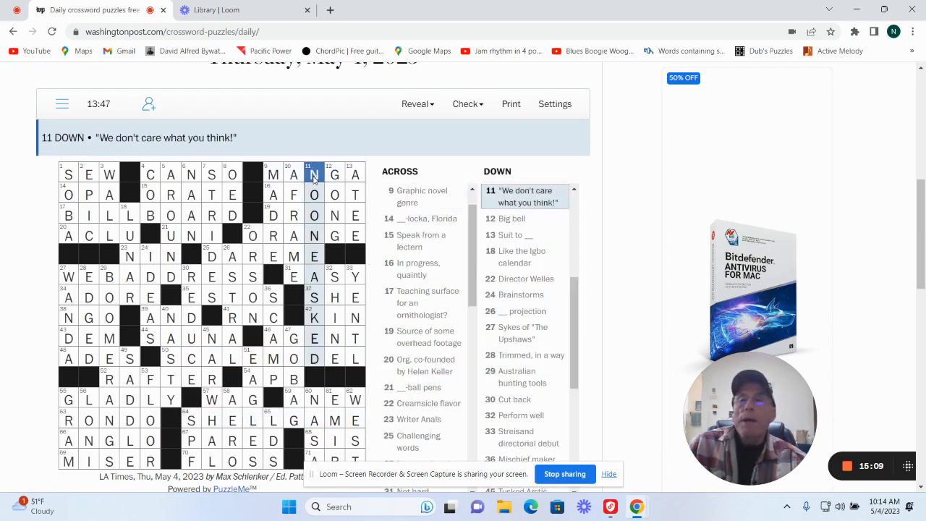
pyautogui.click(110, 277)
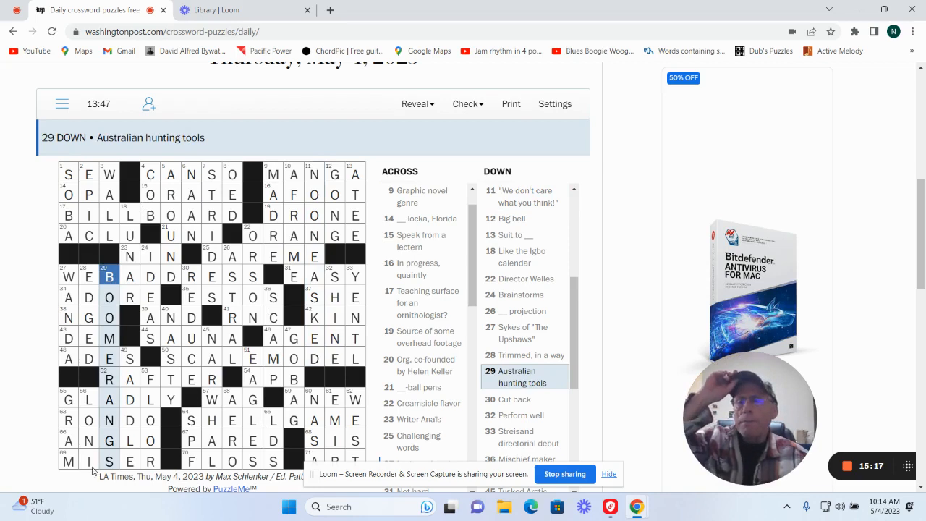
pyautogui.click(67, 418)
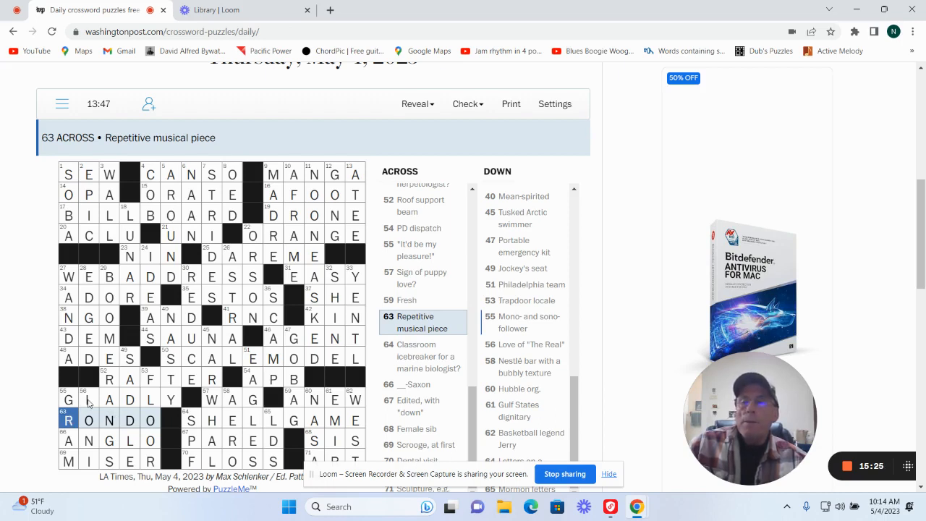
pyautogui.click(88, 400)
pyautogui.click(88, 403)
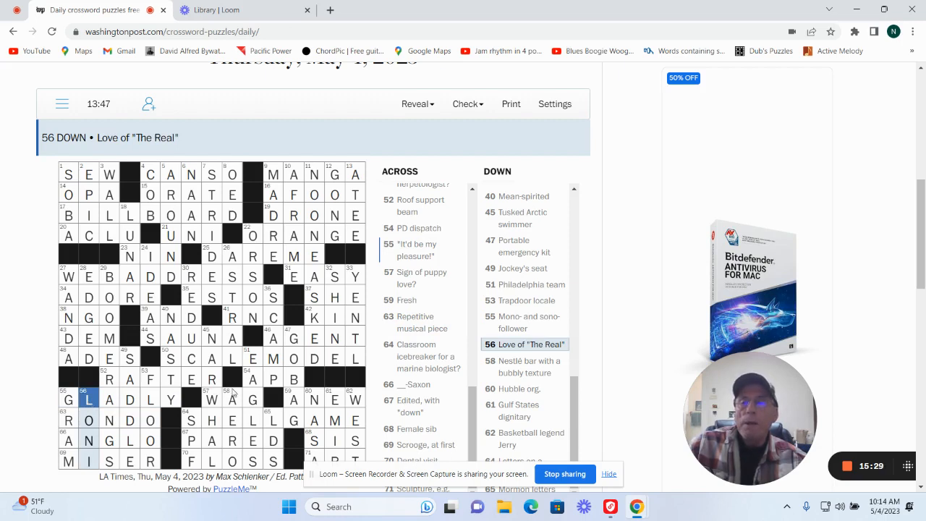
pyautogui.click(232, 397)
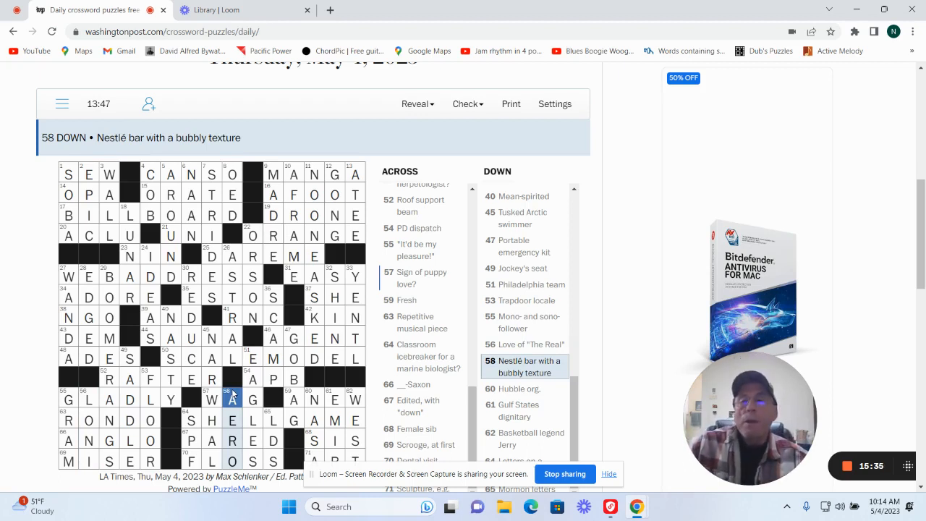
pyautogui.click(355, 277)
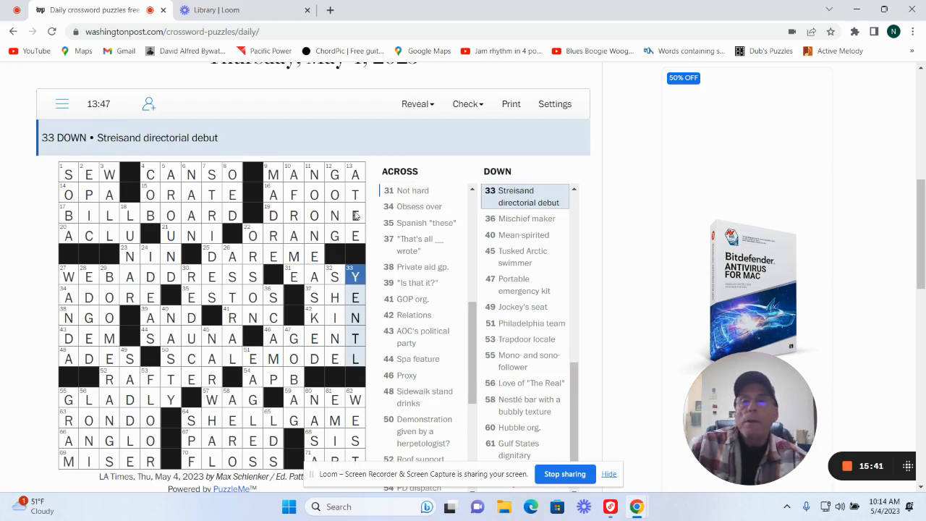
pyautogui.click(273, 175)
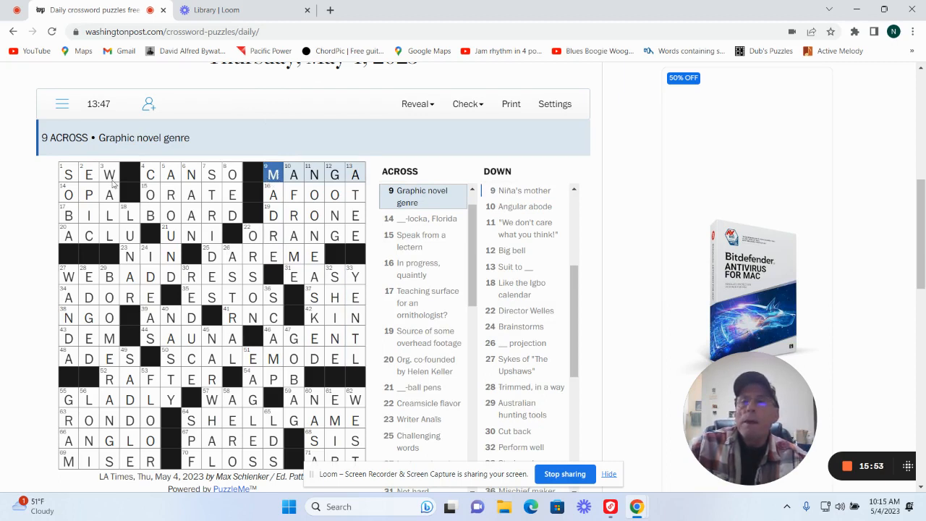
pyautogui.click(193, 176)
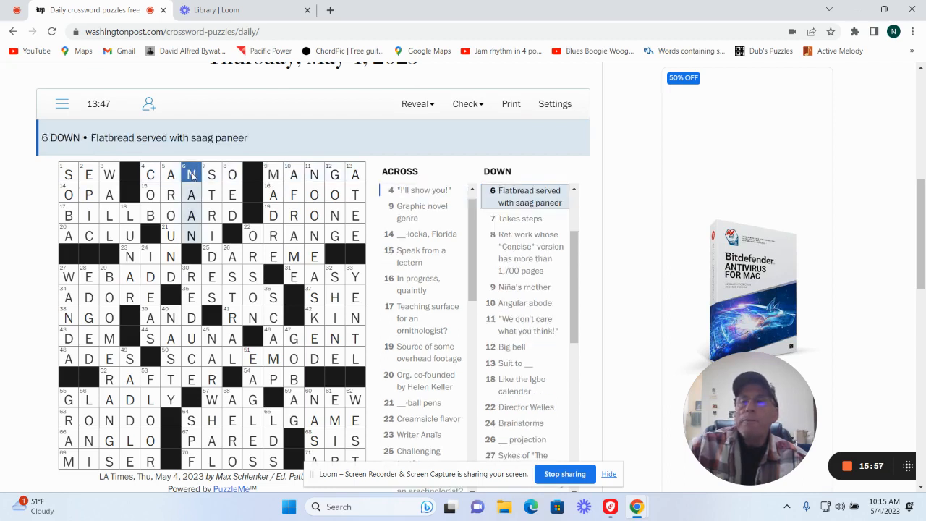
pyautogui.click(131, 215)
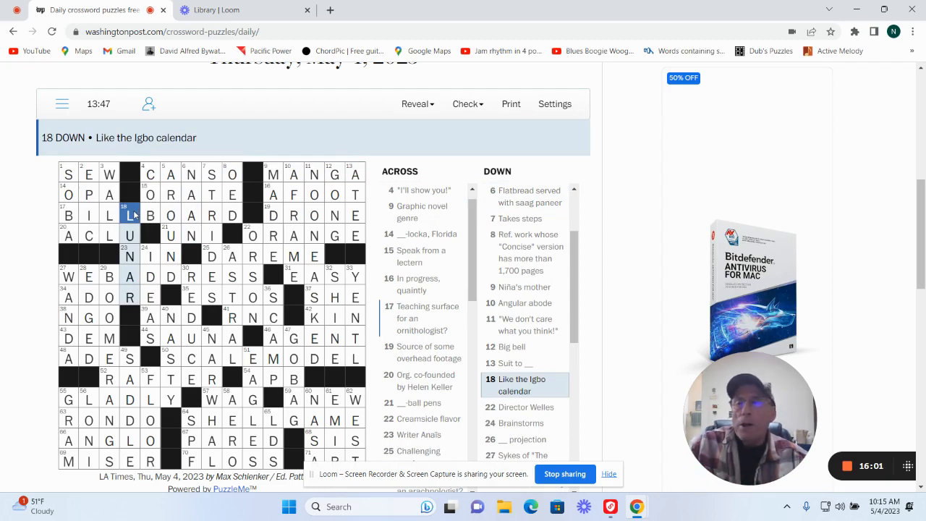
pyautogui.press('Delete')
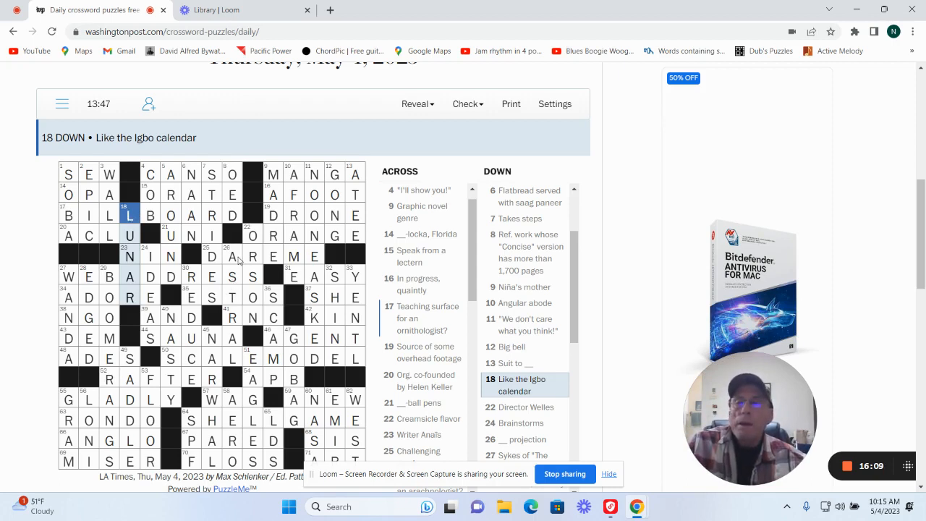
pyautogui.click(253, 236)
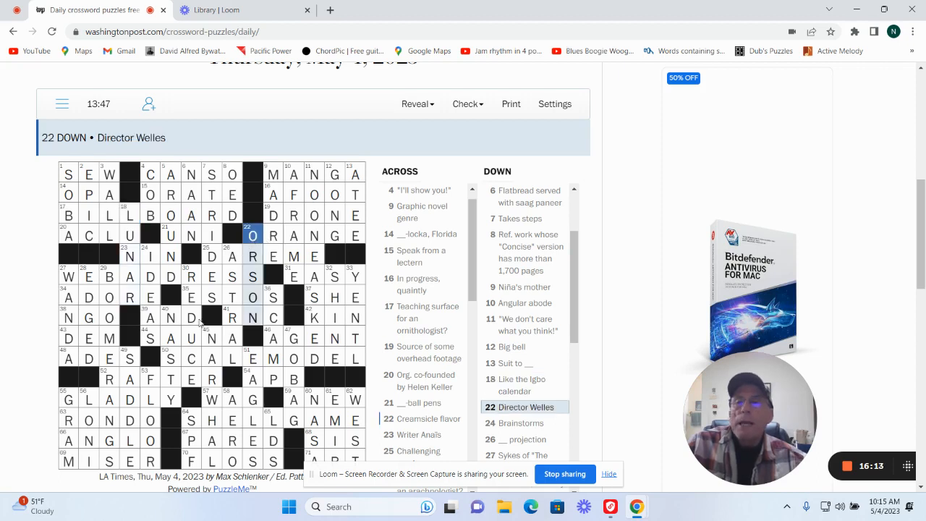
pyautogui.click(192, 298)
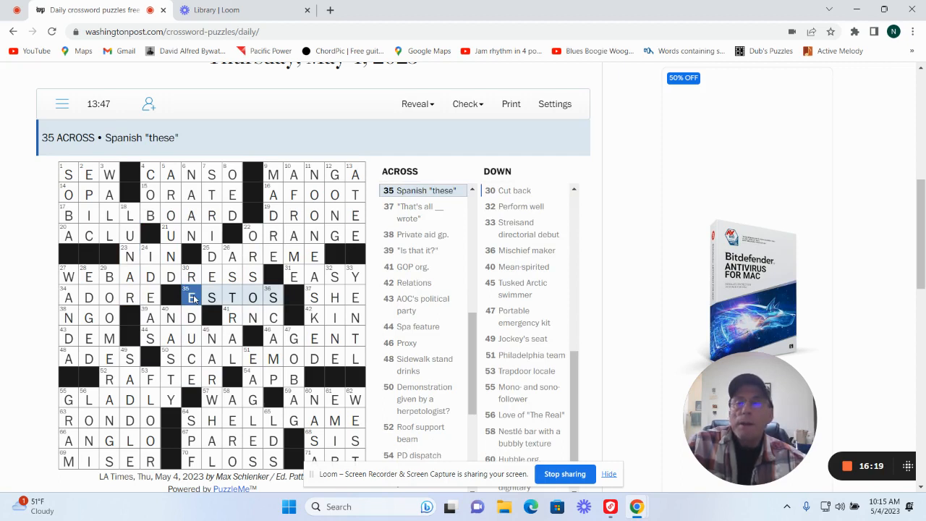
pyautogui.click(294, 339)
pyautogui.click(294, 339)
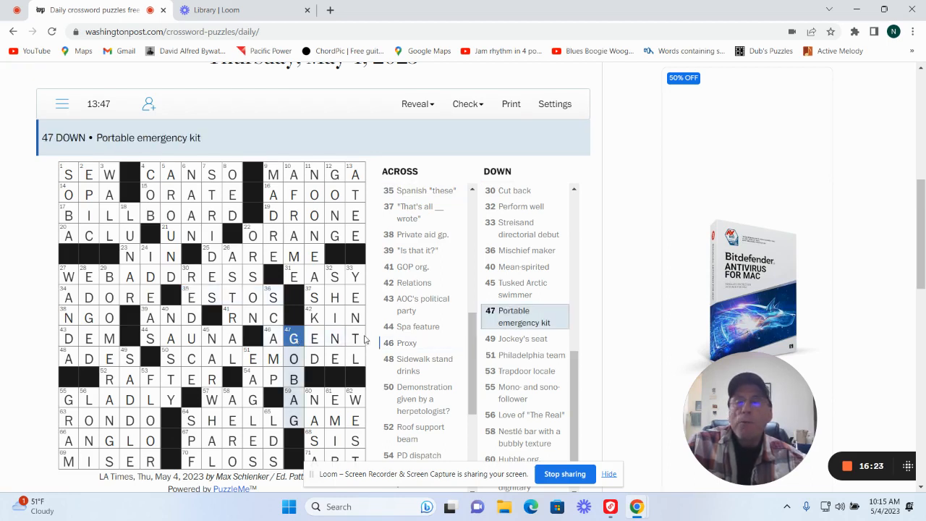
pyautogui.scroll(-1, 357, 338)
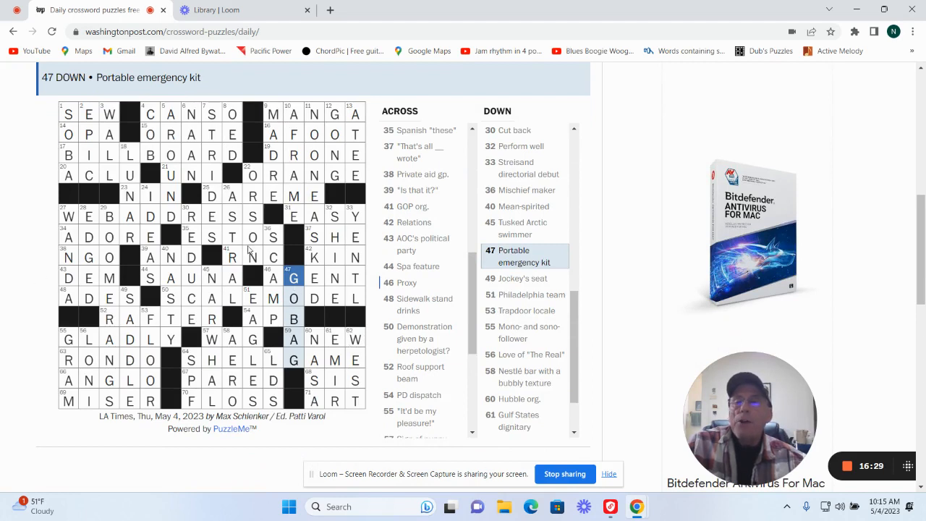
pyautogui.click(214, 275)
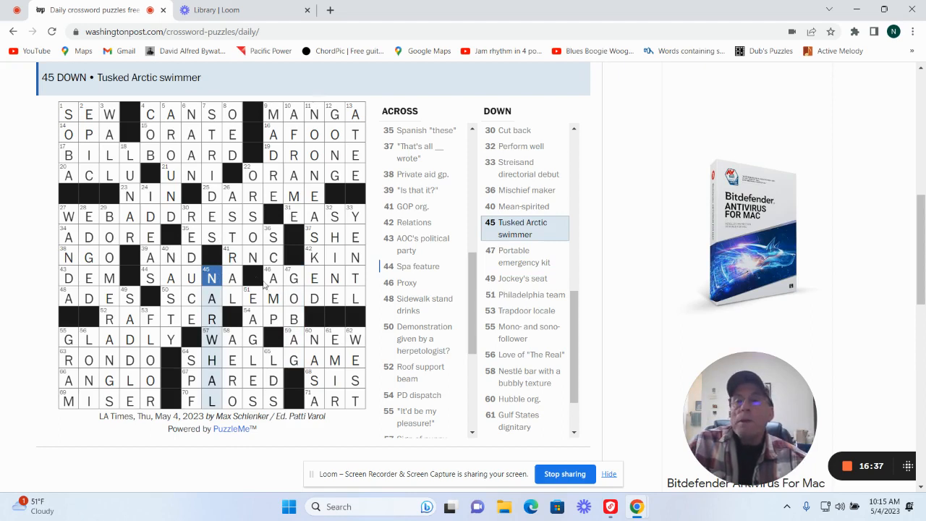
pyautogui.click(233, 257)
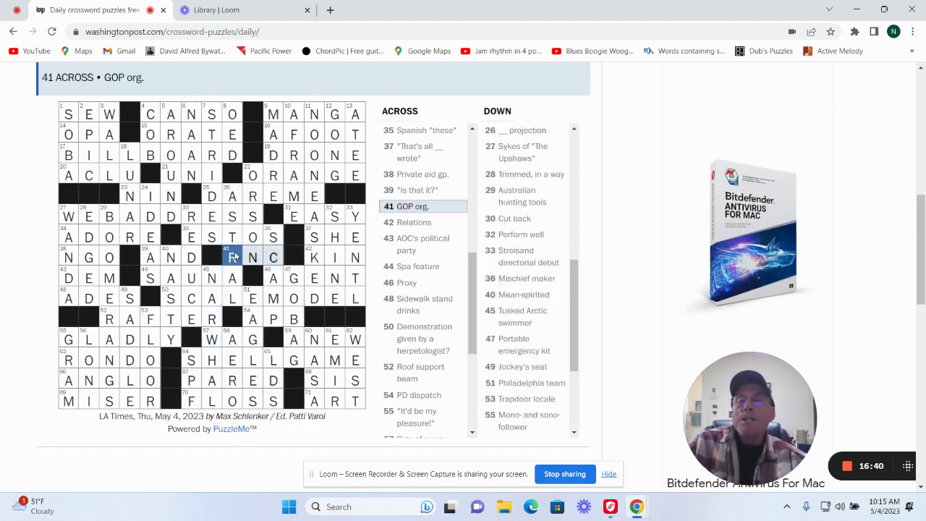
pyautogui.click(67, 257)
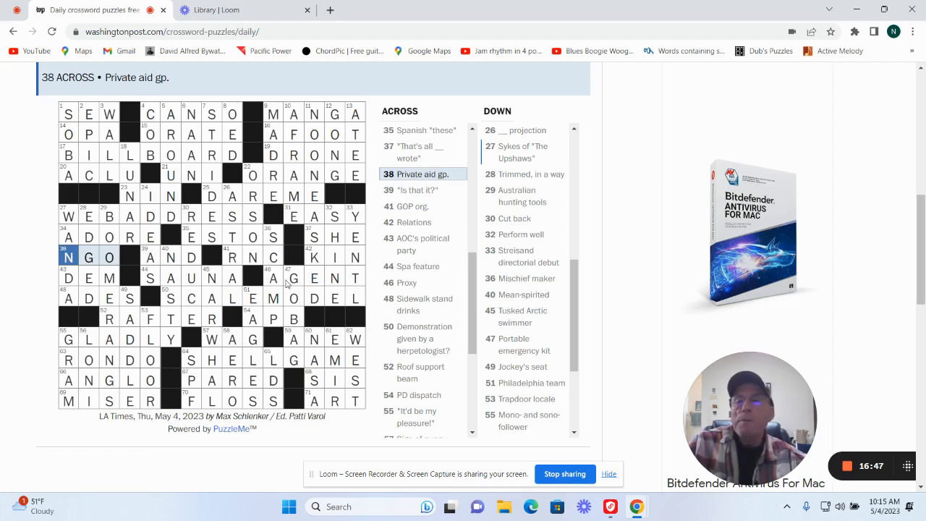
pyautogui.scroll(2, 288, 282)
pyautogui.scroll(-2, 291, 286)
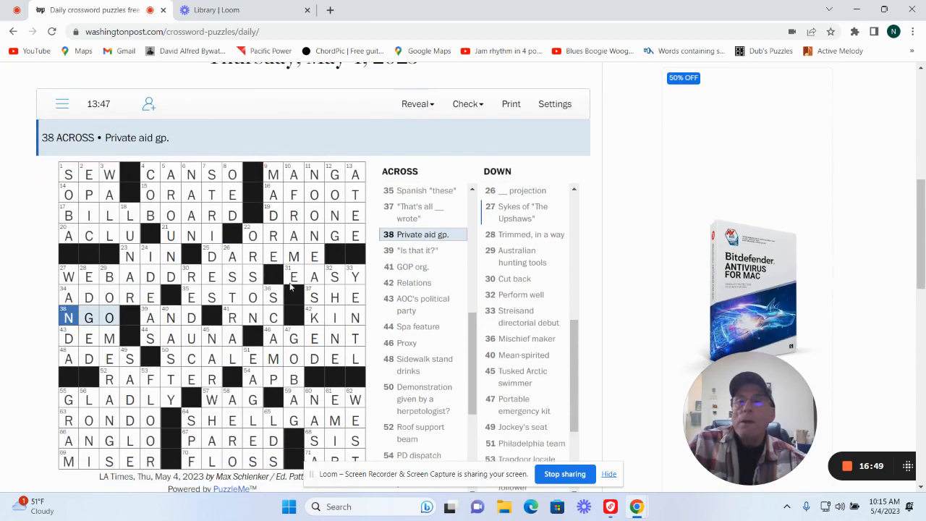